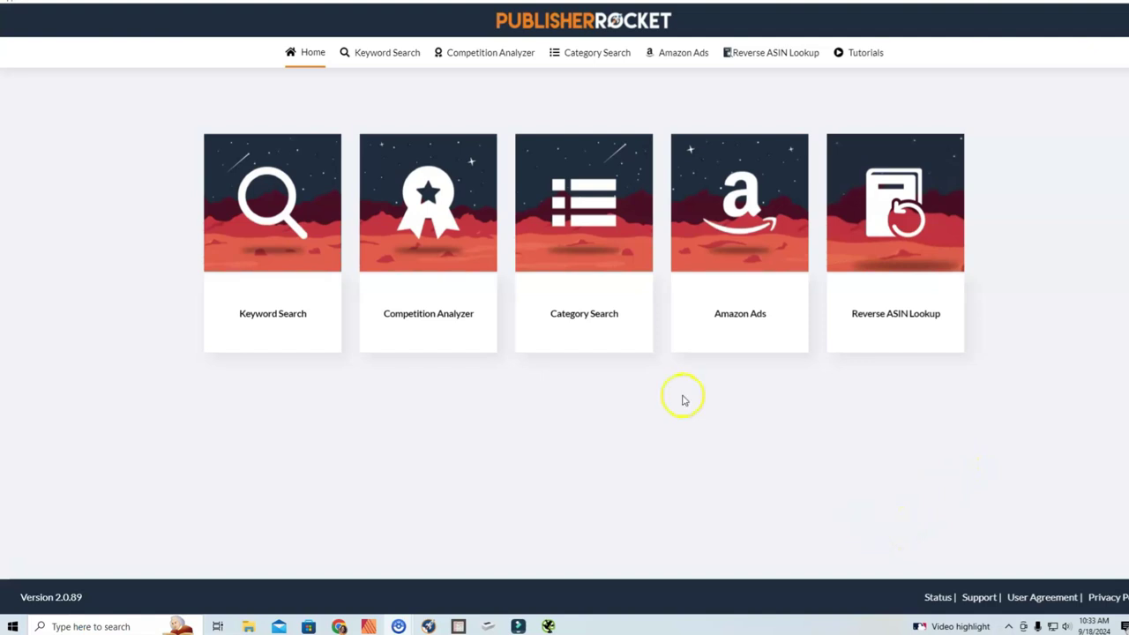
Run a new competitor analysis in Books for the keyword "coloring book for kids".
left_click(441, 221)
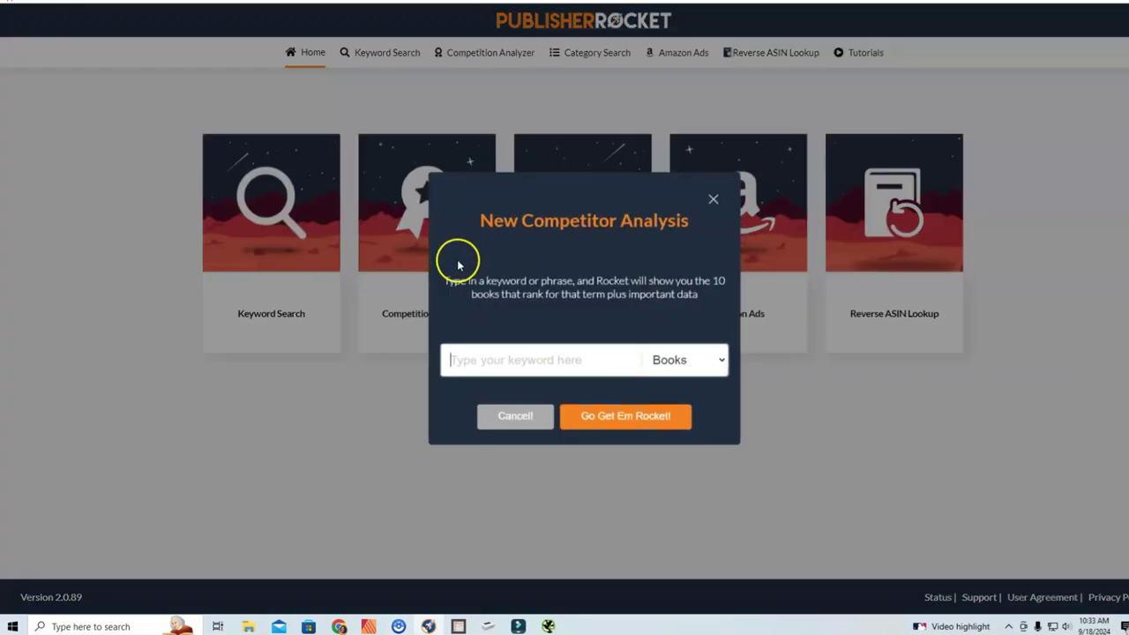
left_click(574, 360)
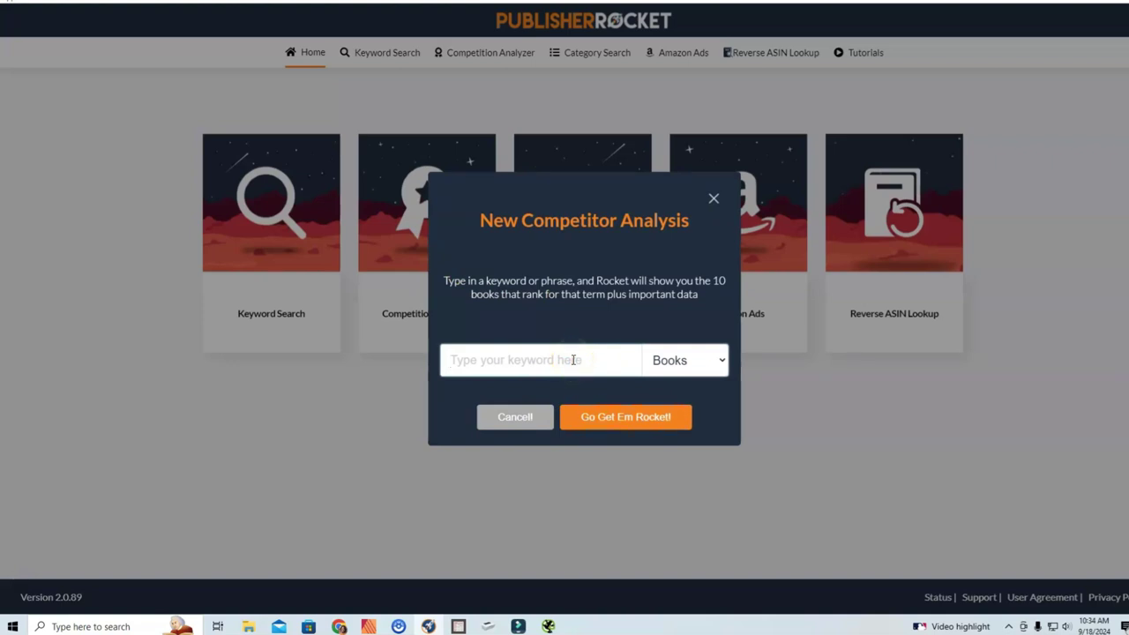
left_click(605, 349)
type("coloring book ")
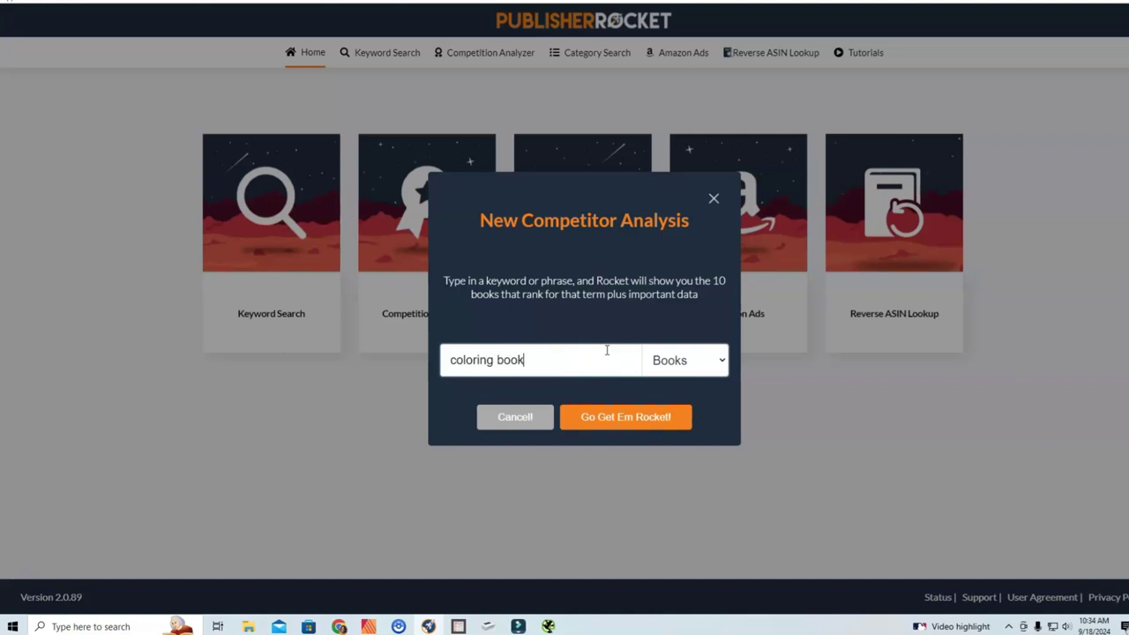
type("for kids")
left_click(612, 417)
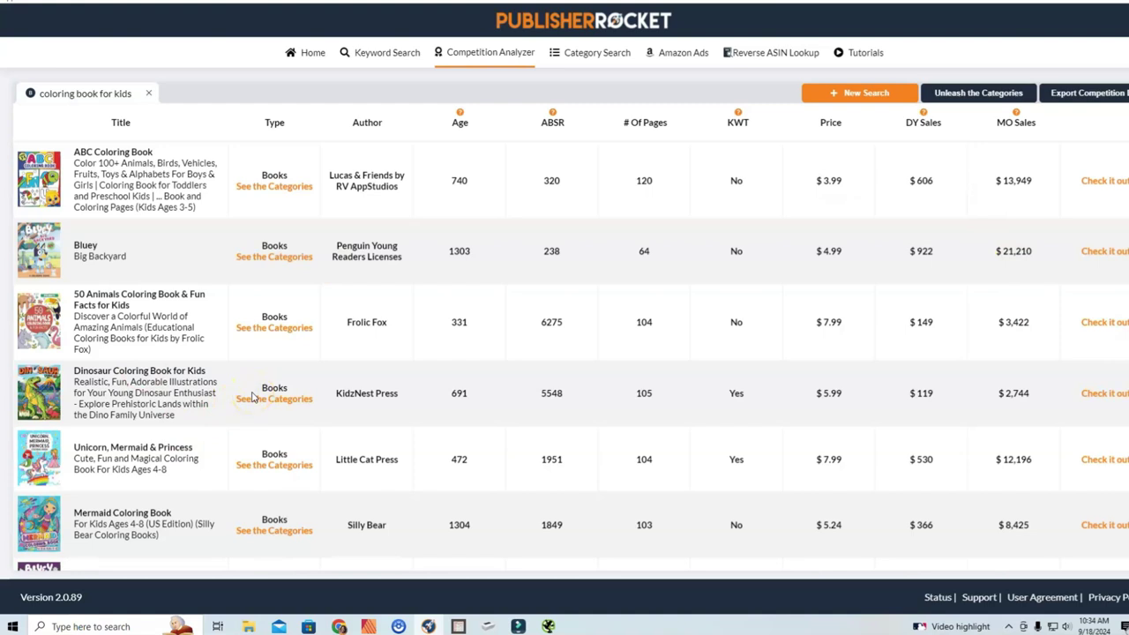
Review the competing books and their monthly sales down to the end of the list, and load more results.
scroll(508, 330, "down", 1)
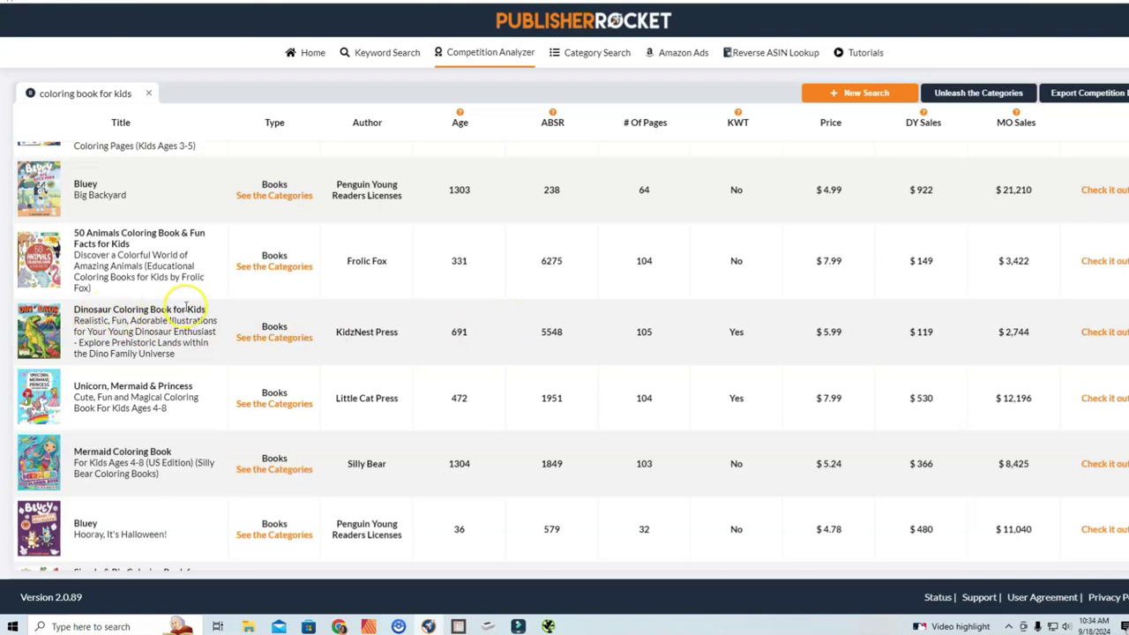
scroll(357, 472, "down", 1)
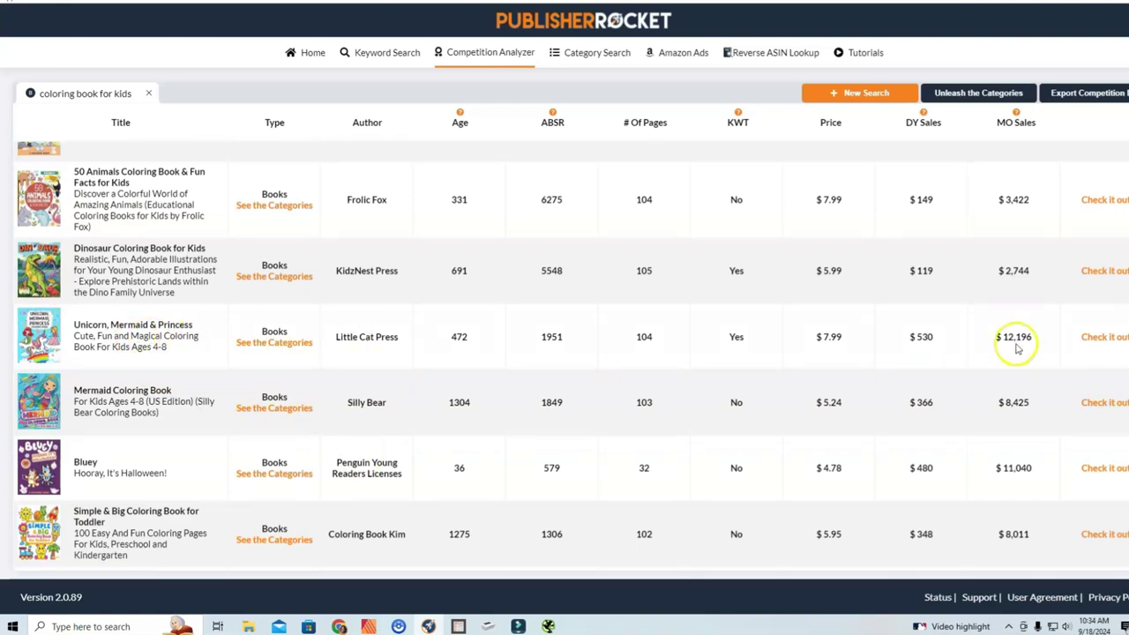
left_click_drag(1034, 338, 993, 335)
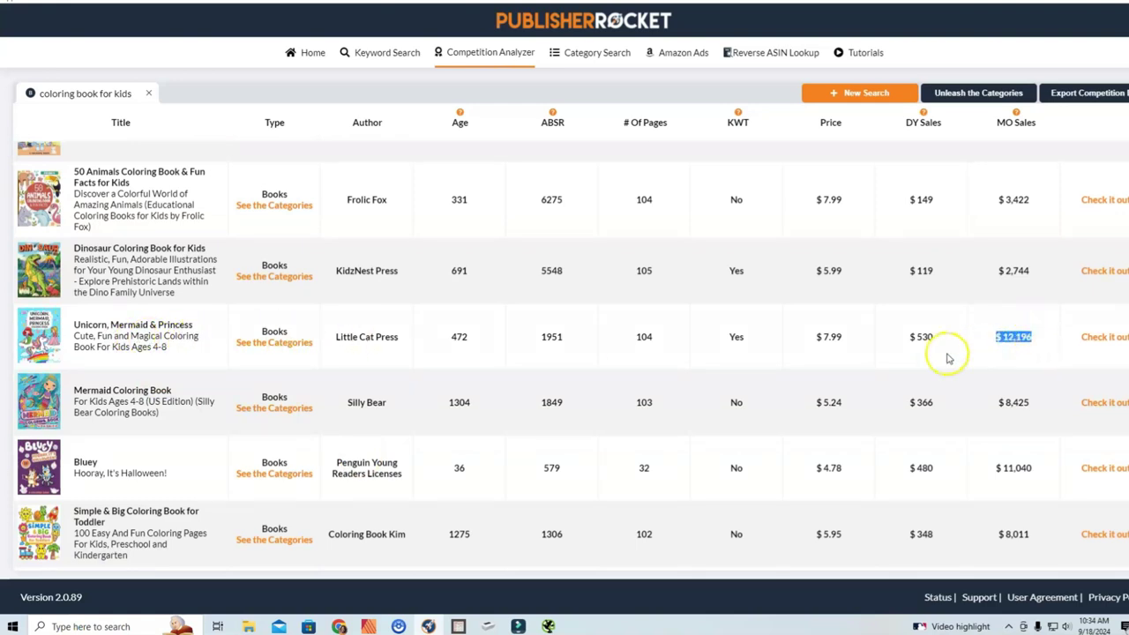
scroll(622, 335, "down", 1)
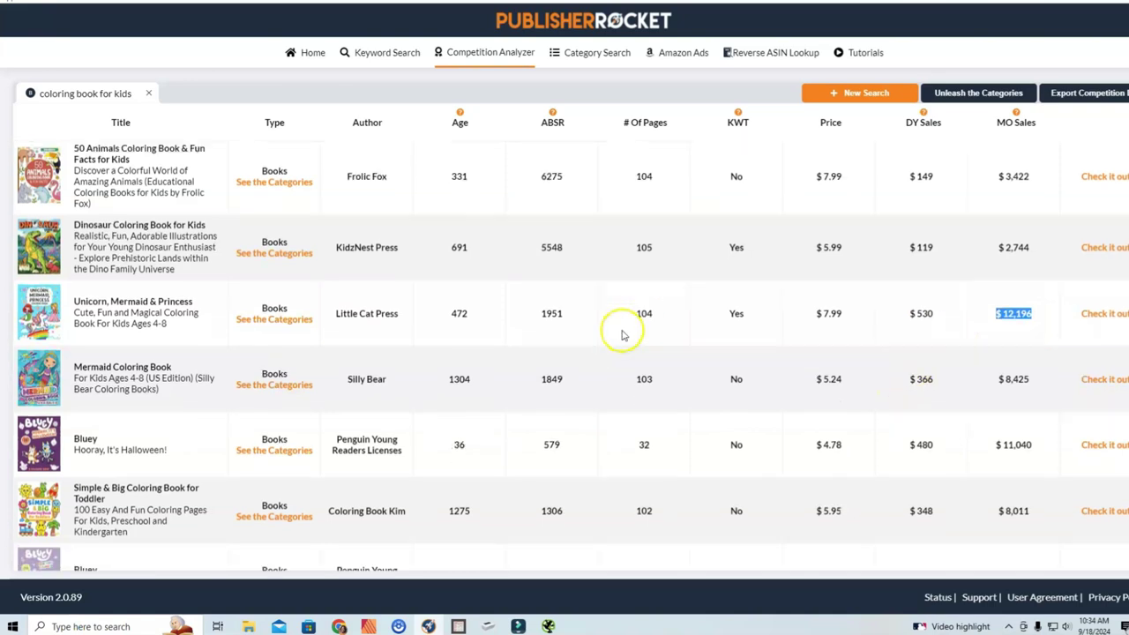
scroll(622, 335, "down", 3)
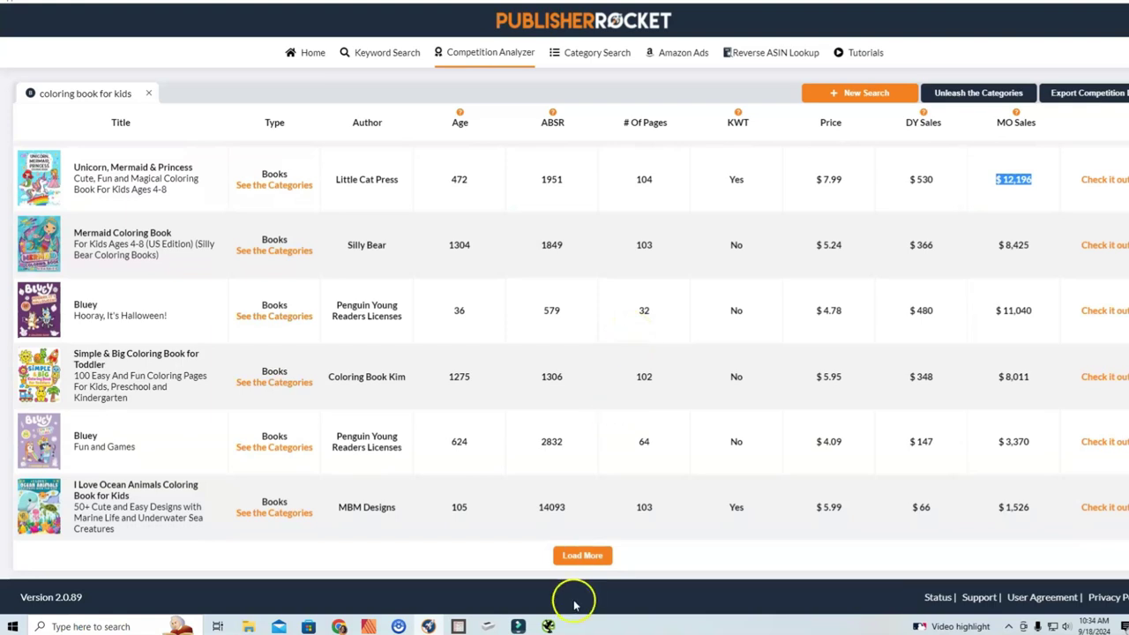
left_click(575, 558)
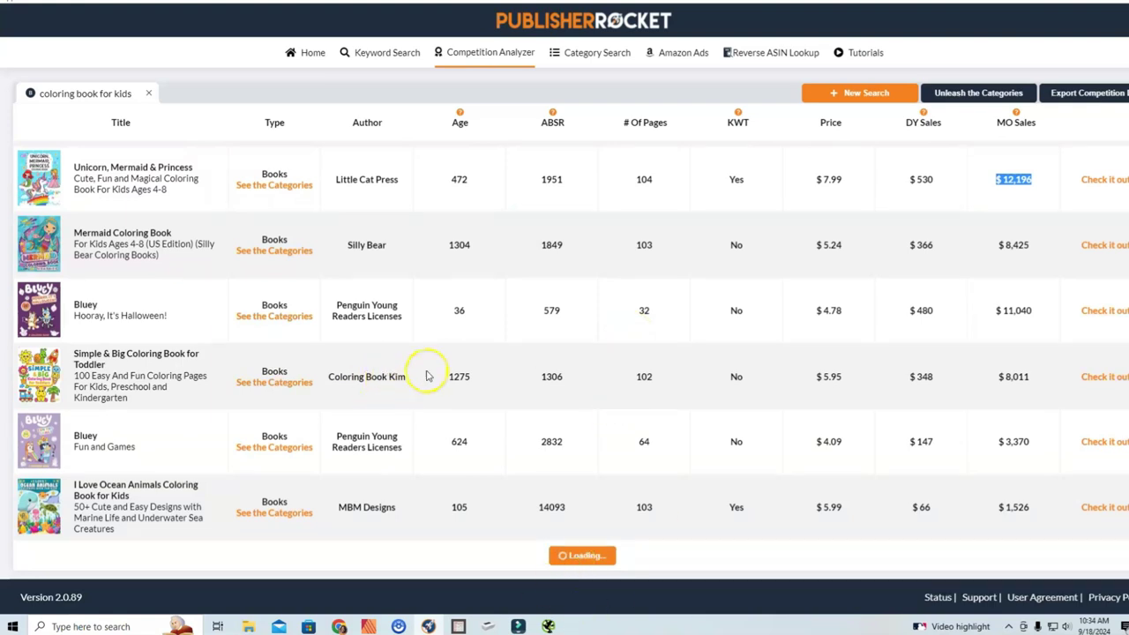
Open the Amazon page of "I Love Ocean Animals Coloring Book for Kids" from the competitor results.
mouse_move(70, 512)
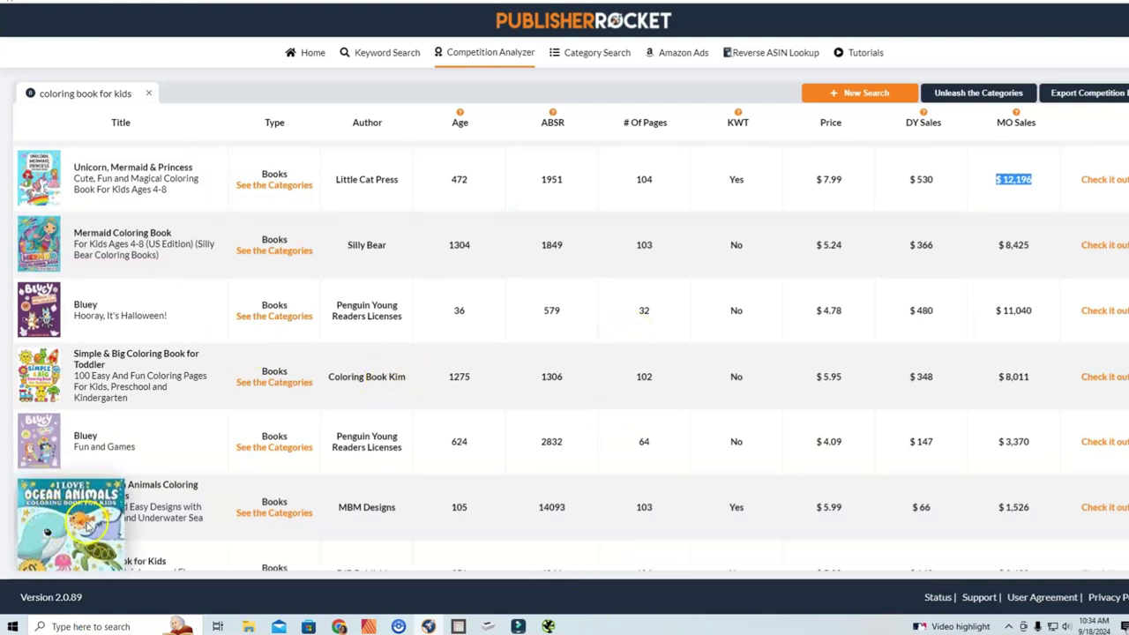
scroll(358, 381, "down", 2)
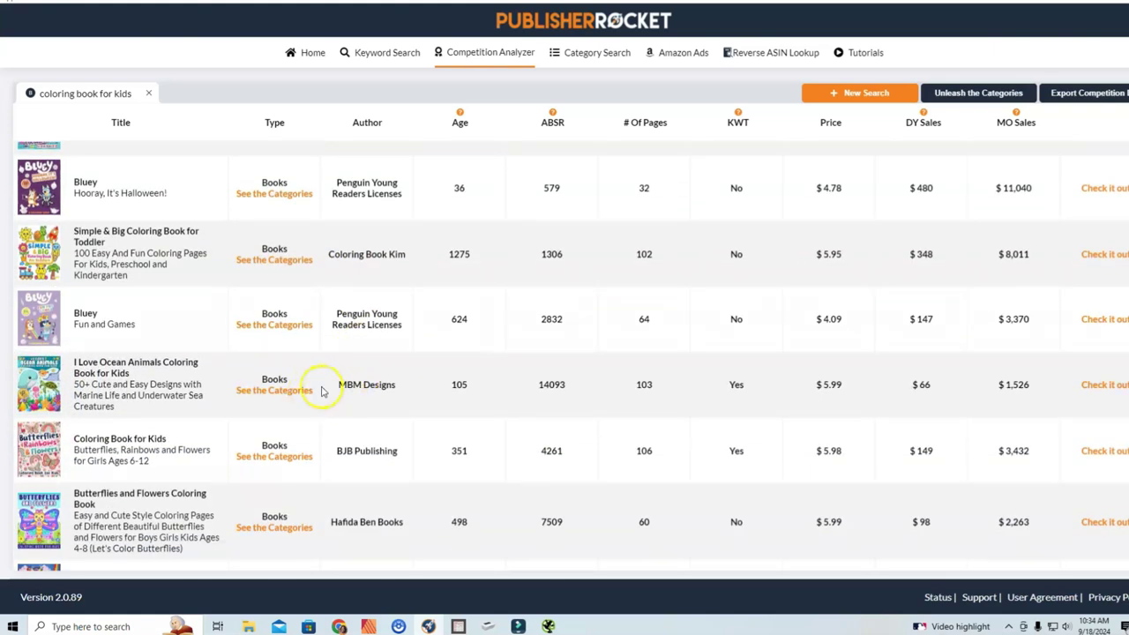
left_click(1102, 389)
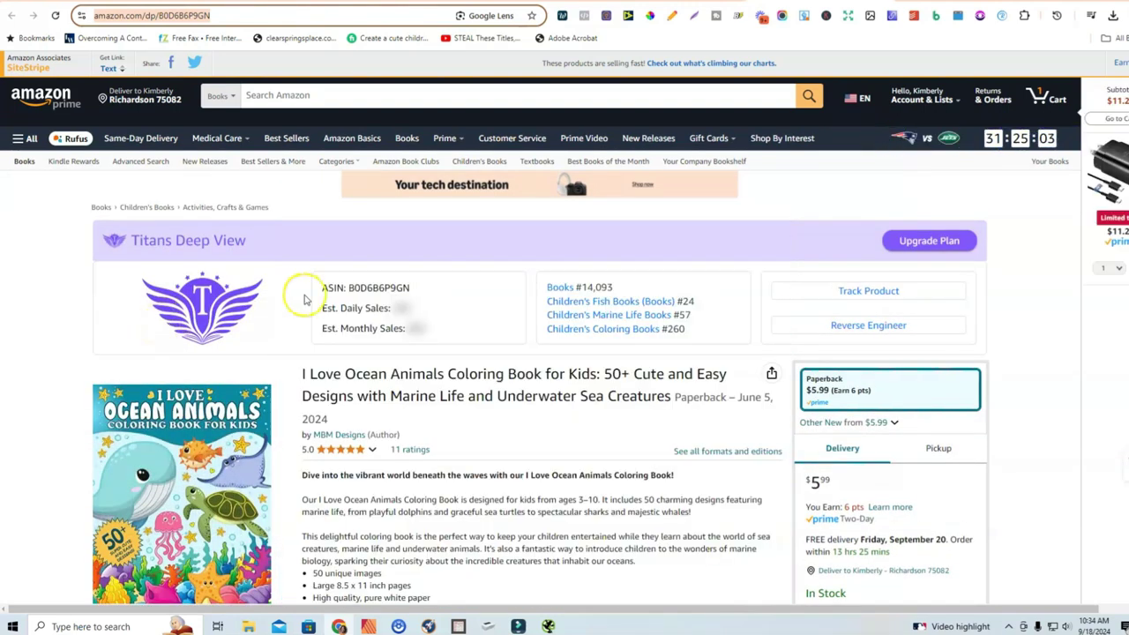
Examine the ocean animals book's Amazon listing, including its cover images, description, interior page previews and product details.
scroll(317, 303, "down", 2)
scroll(332, 306, "down", 1)
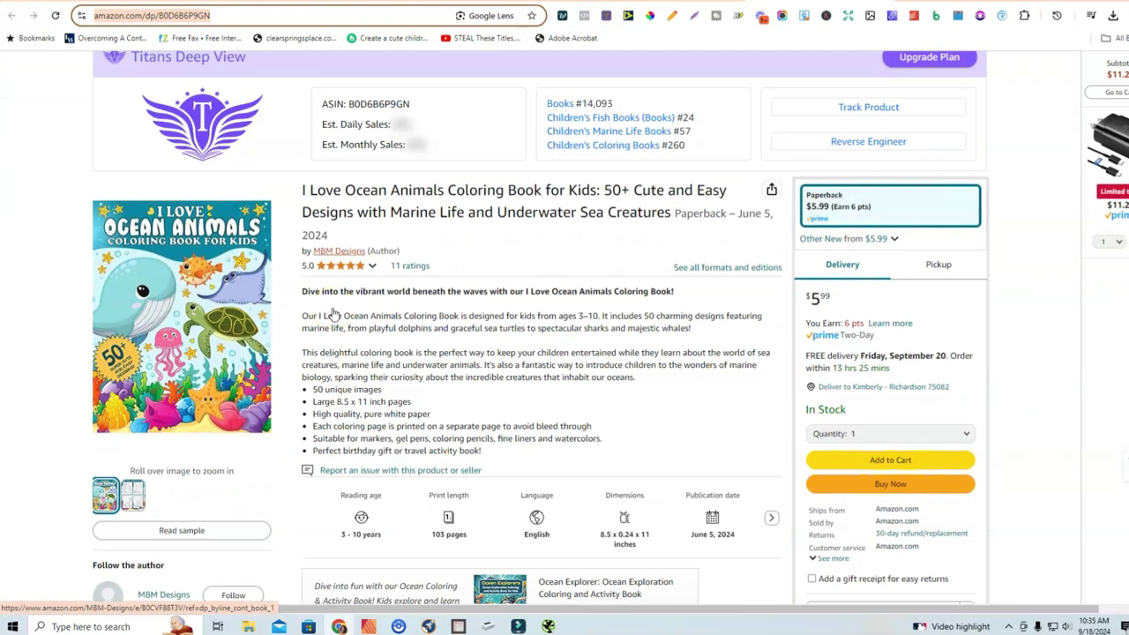
mouse_move(115, 348)
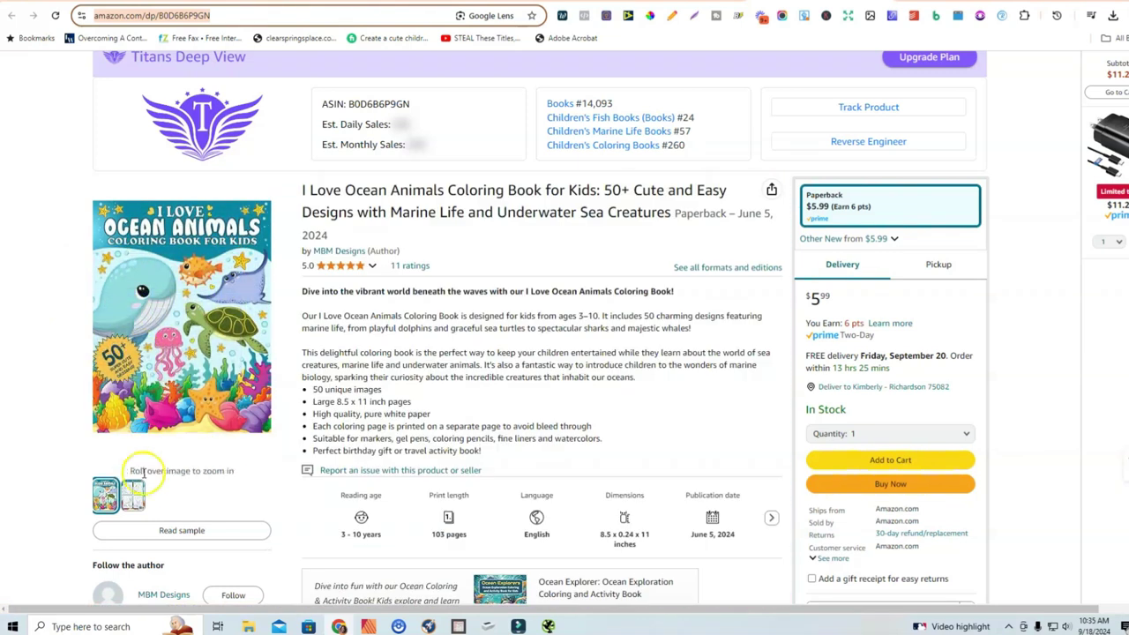
mouse_move(135, 497)
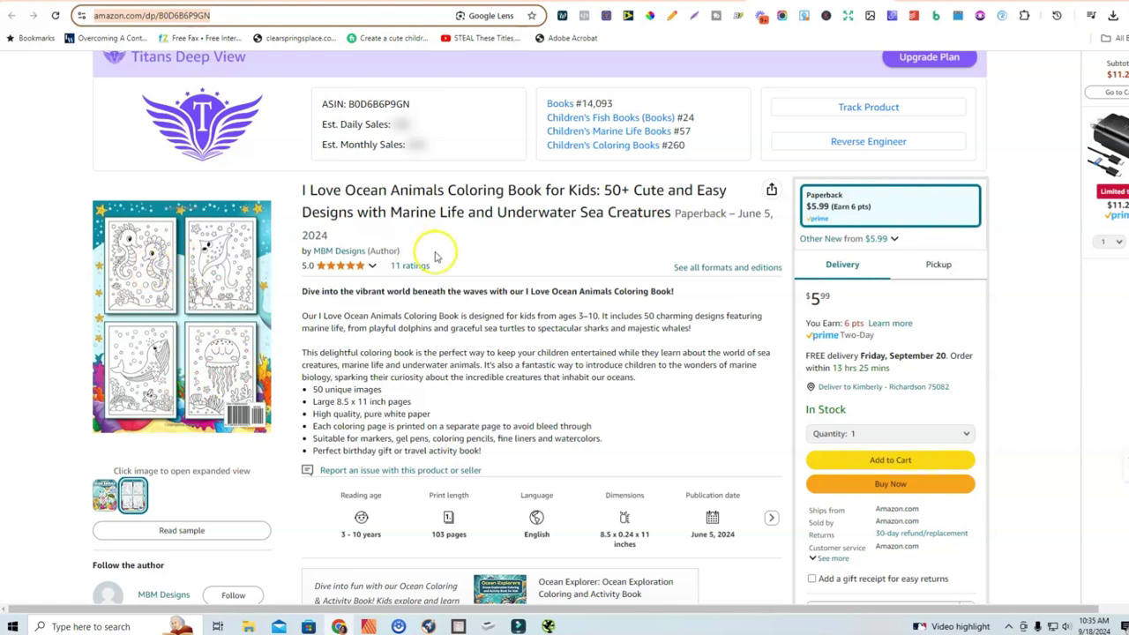
scroll(440, 243, "down", 2)
scroll(439, 244, "down", 6)
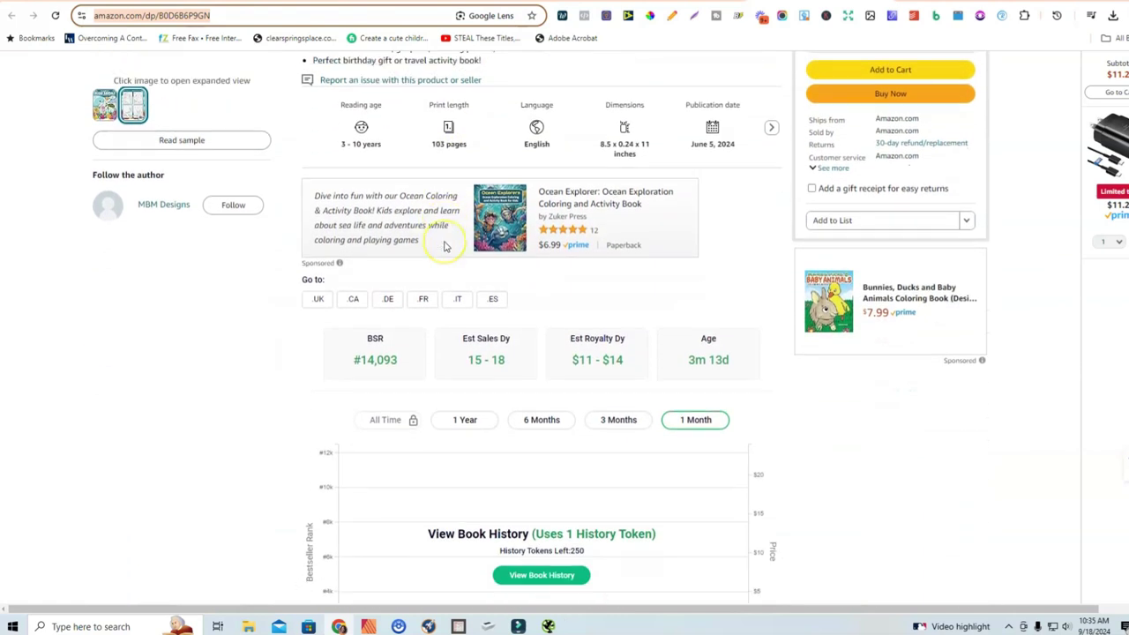
scroll(444, 246, "down", 15)
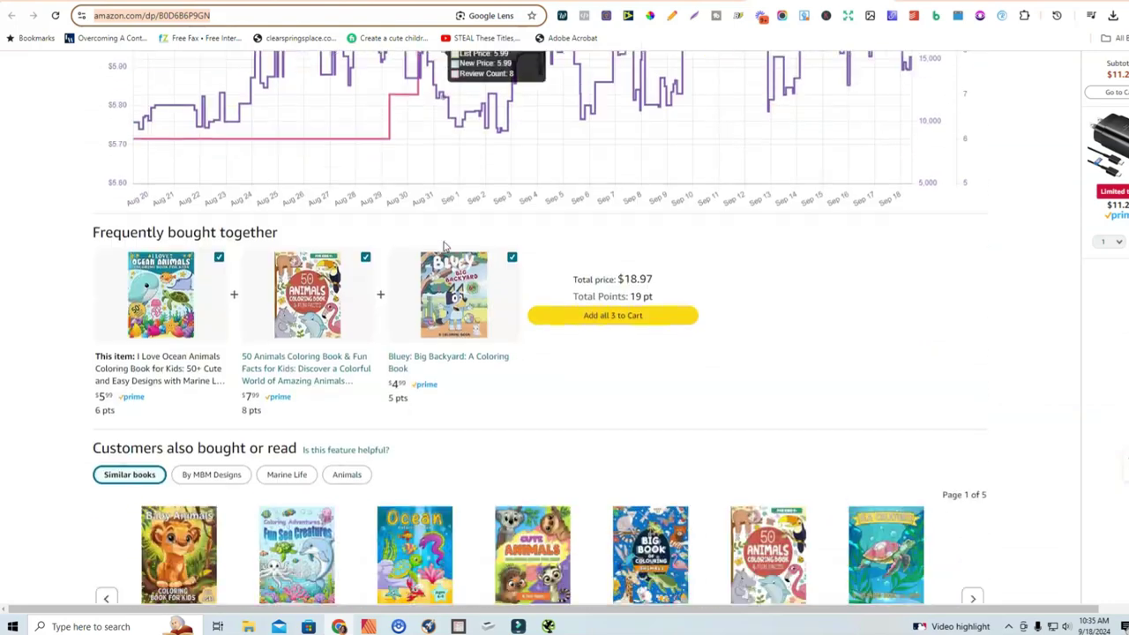
scroll(444, 251, "down", 15)
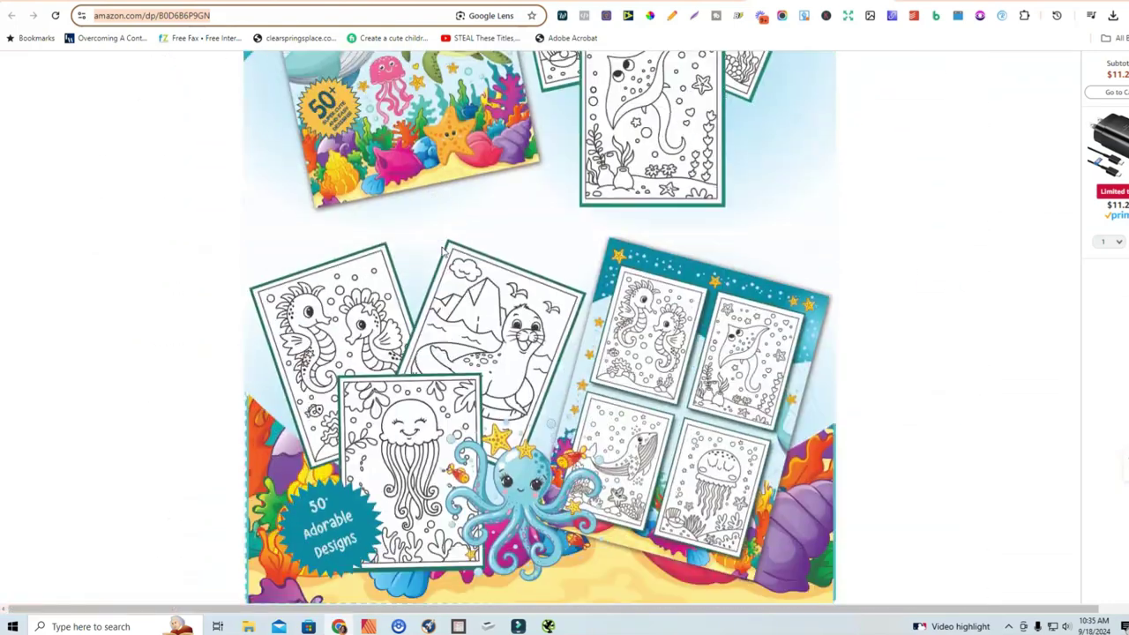
scroll(441, 254, "up", 1)
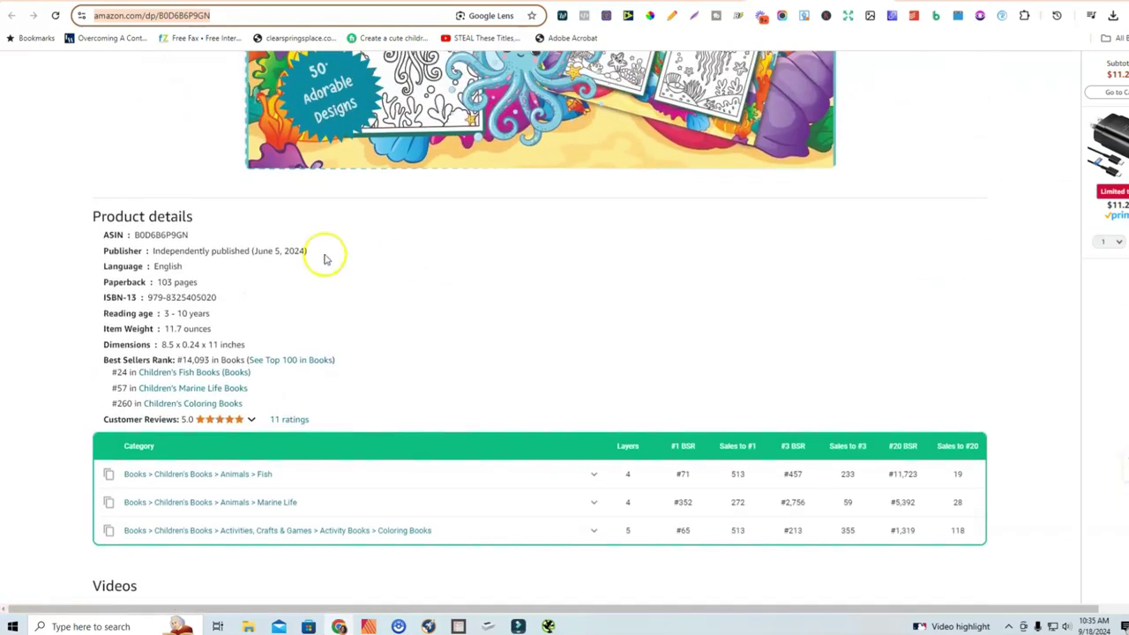
Copy the book's ASIN from the product details and paste it into a new Notepad document.
double_click(135, 235)
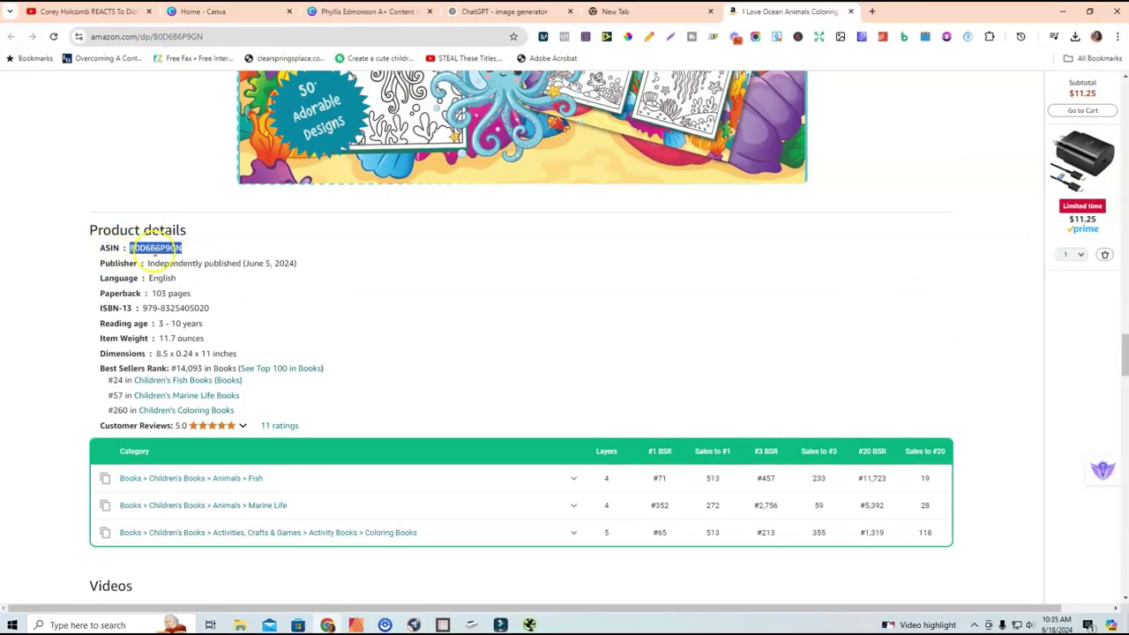
right_click(156, 249)
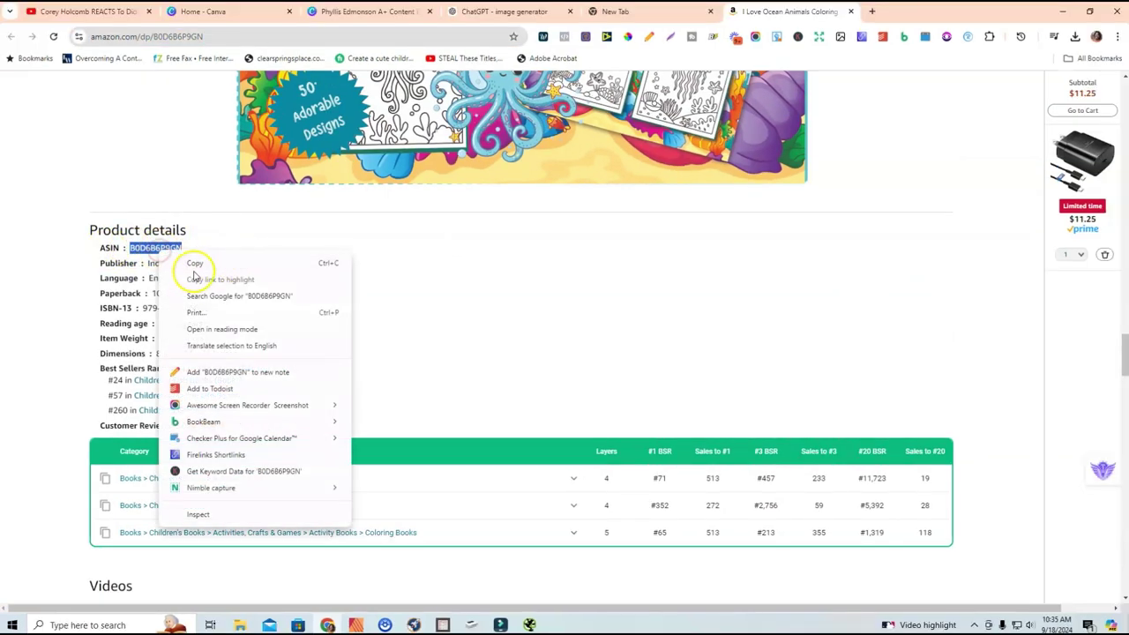
left_click(199, 262)
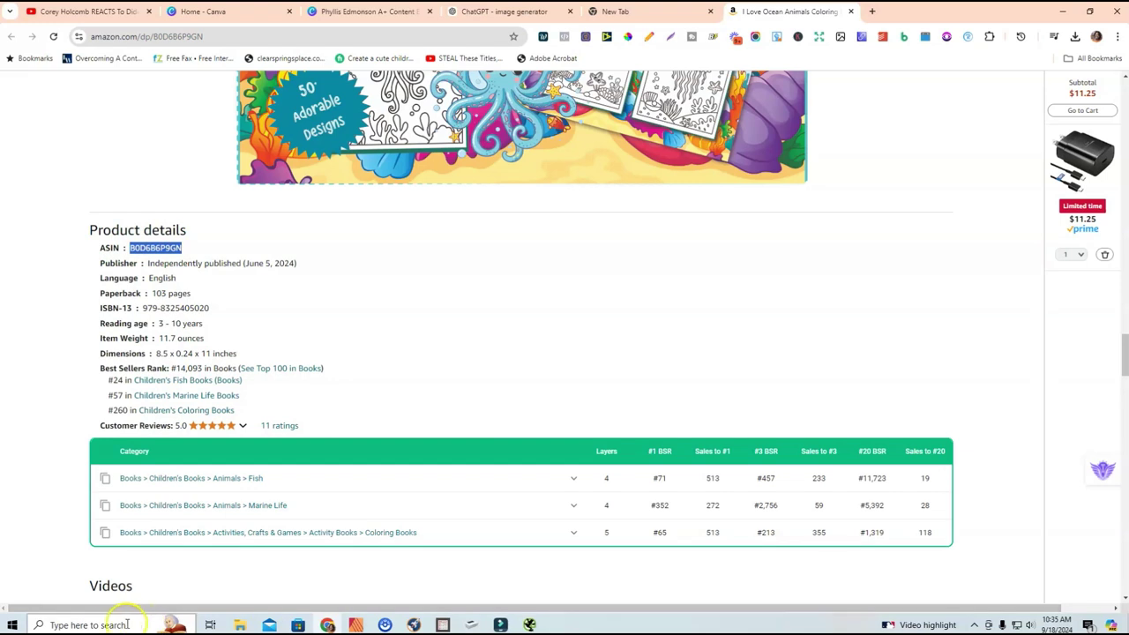
left_click(190, 625)
type("notepad")
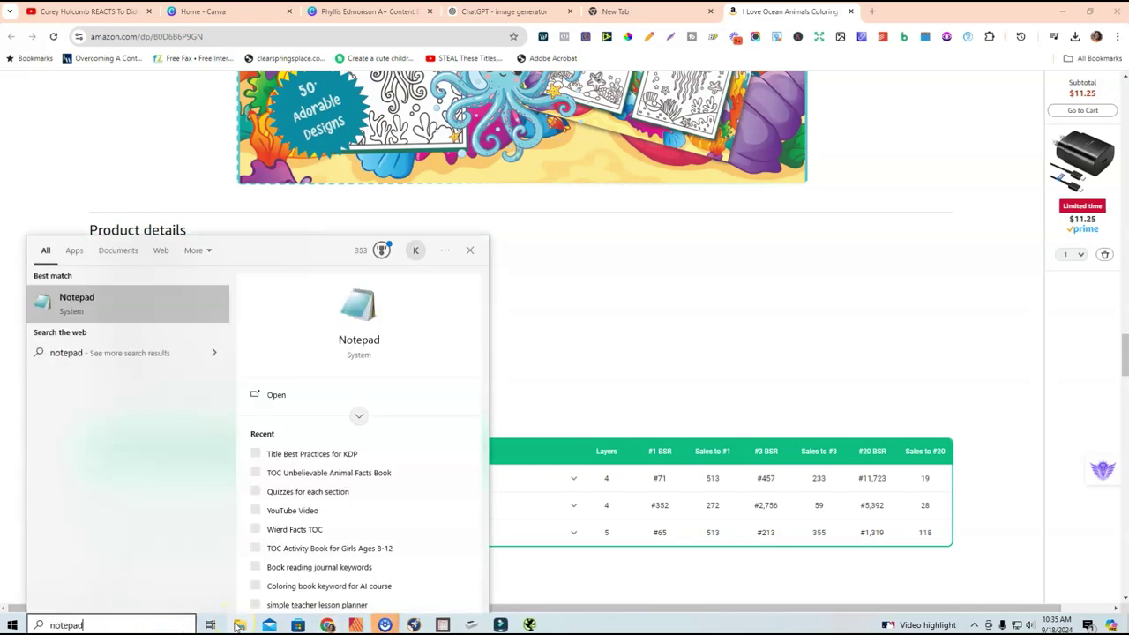
key("Return")
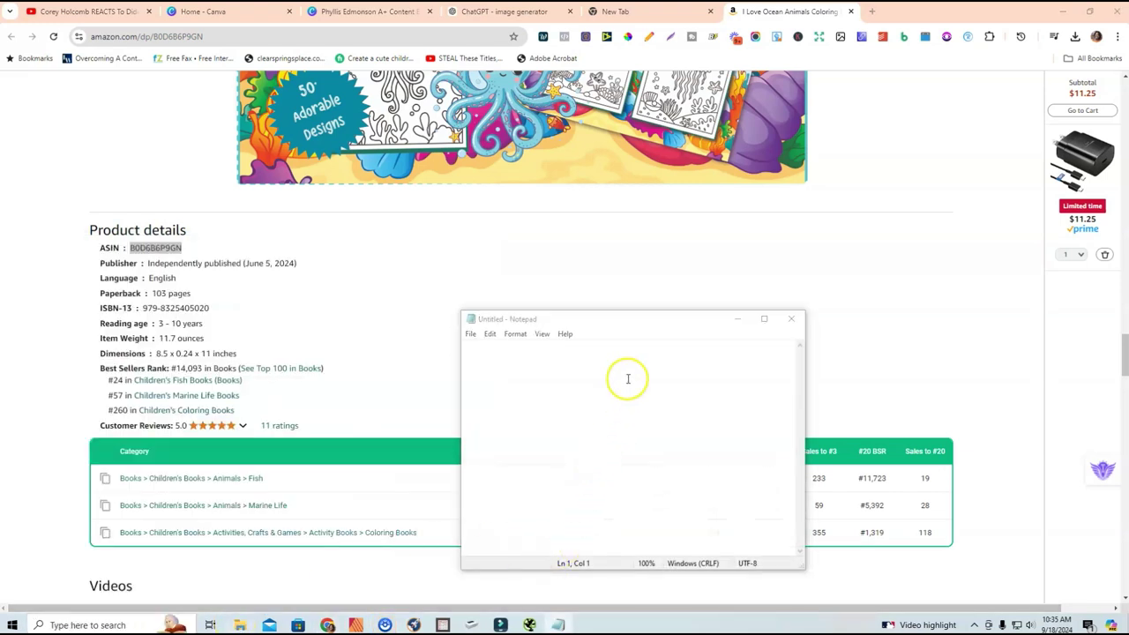
left_click(553, 362)
key("ctrl+v")
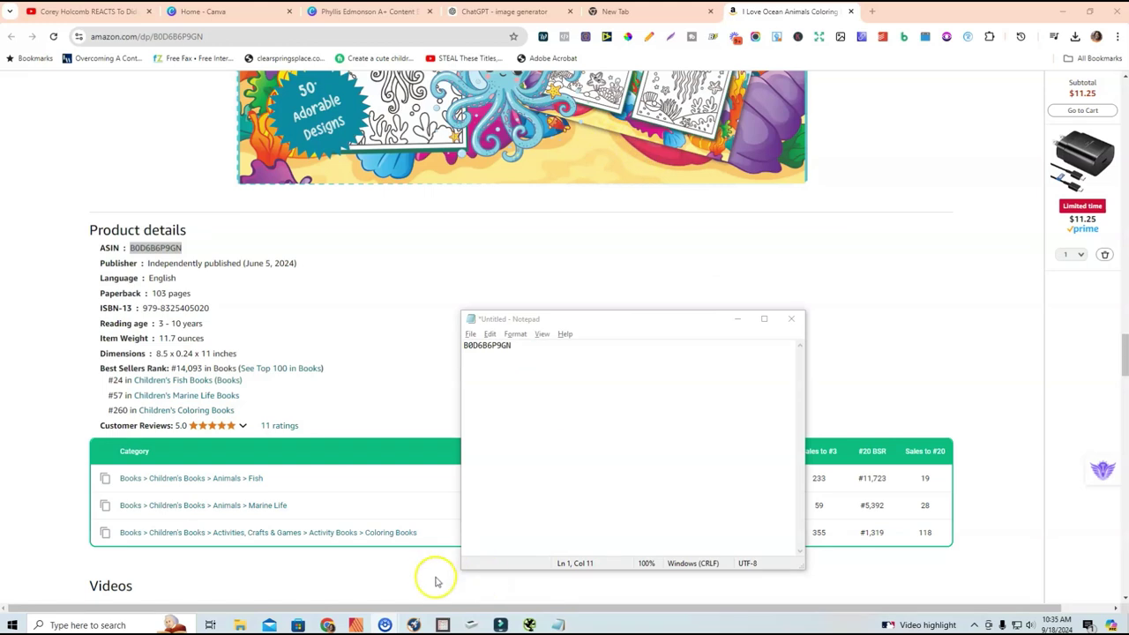
left_click(395, 377)
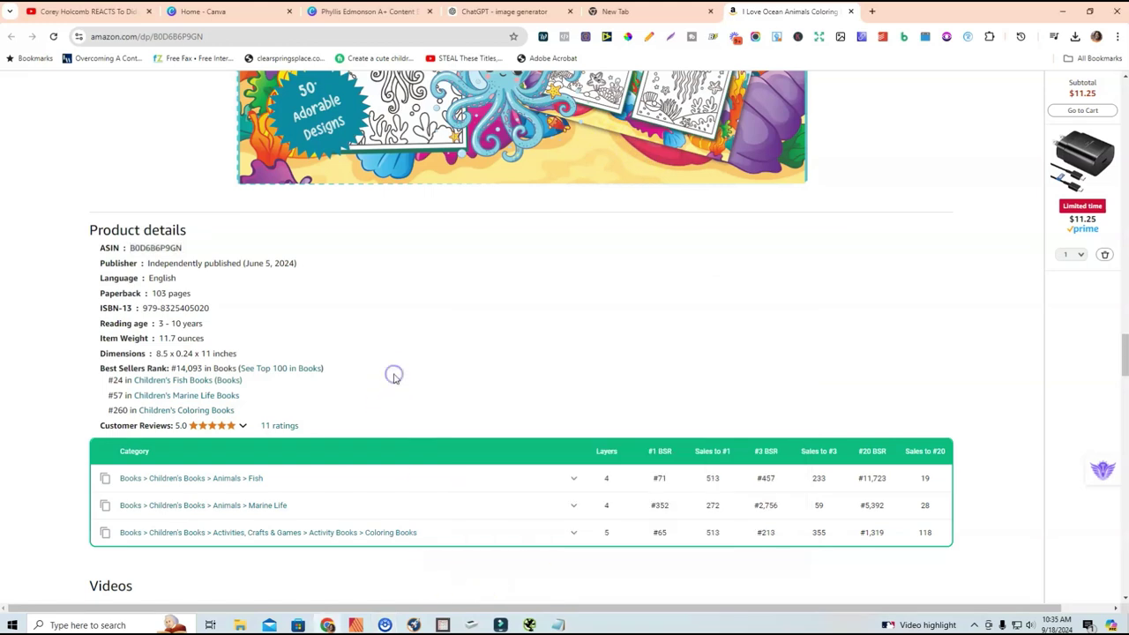
Switch back to Publisher Rocket and run a Reverse ASIN Lookup for B0D6B6P9GN, copying the ASIN from the Notepad document.
left_click(413, 624)
scroll(852, 344, "up", 5)
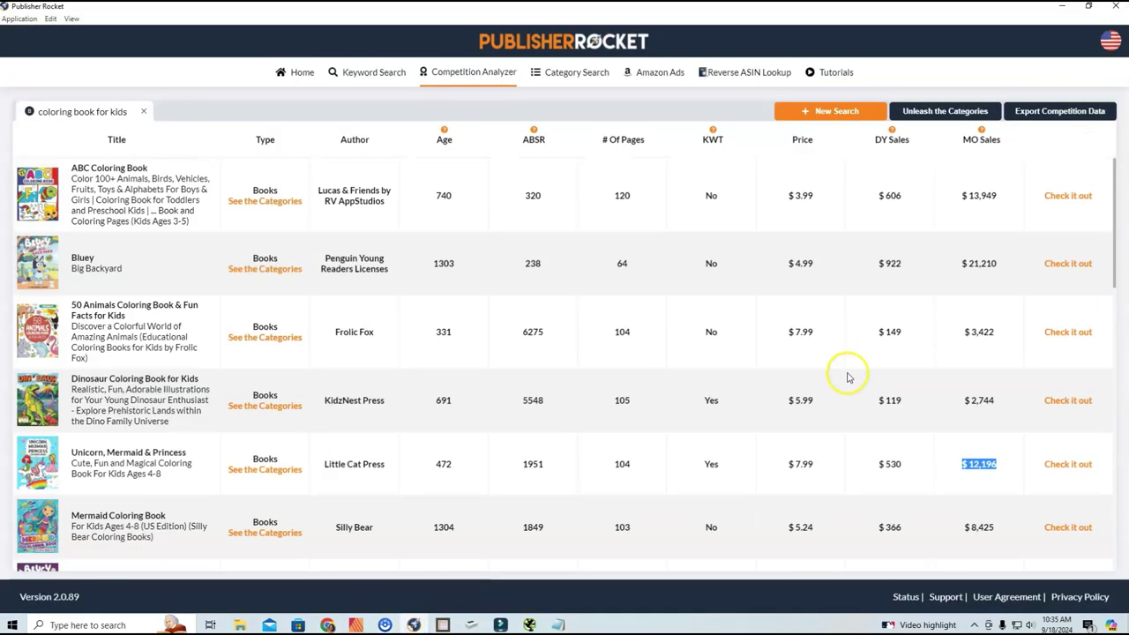
scroll(844, 391, "down", 1)
scroll(876, 404, "up", 1)
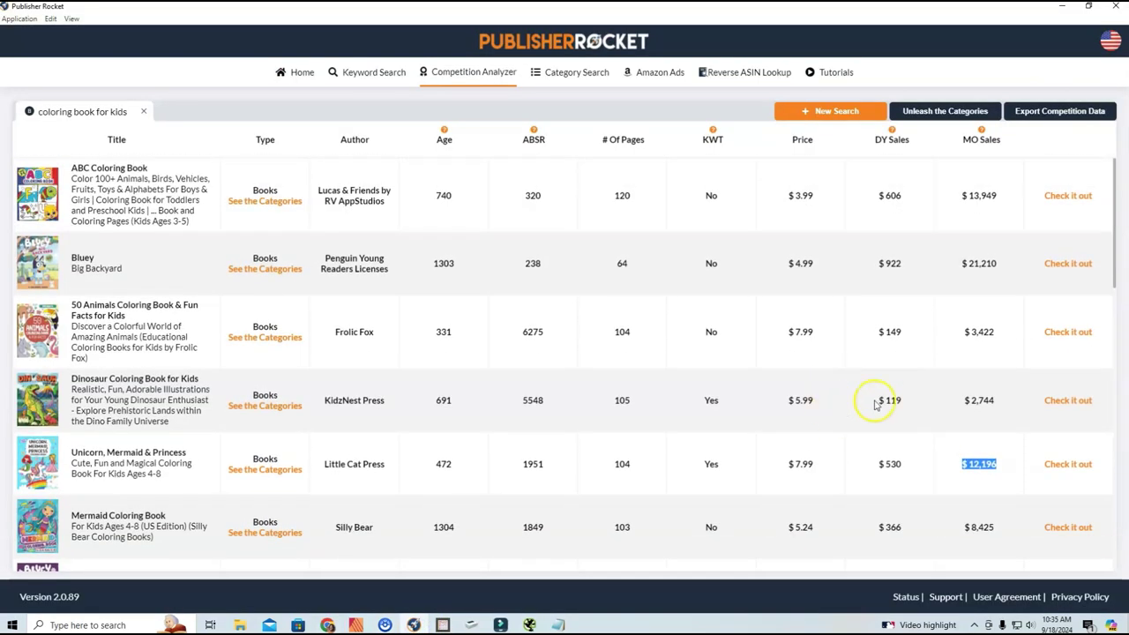
left_click(735, 73)
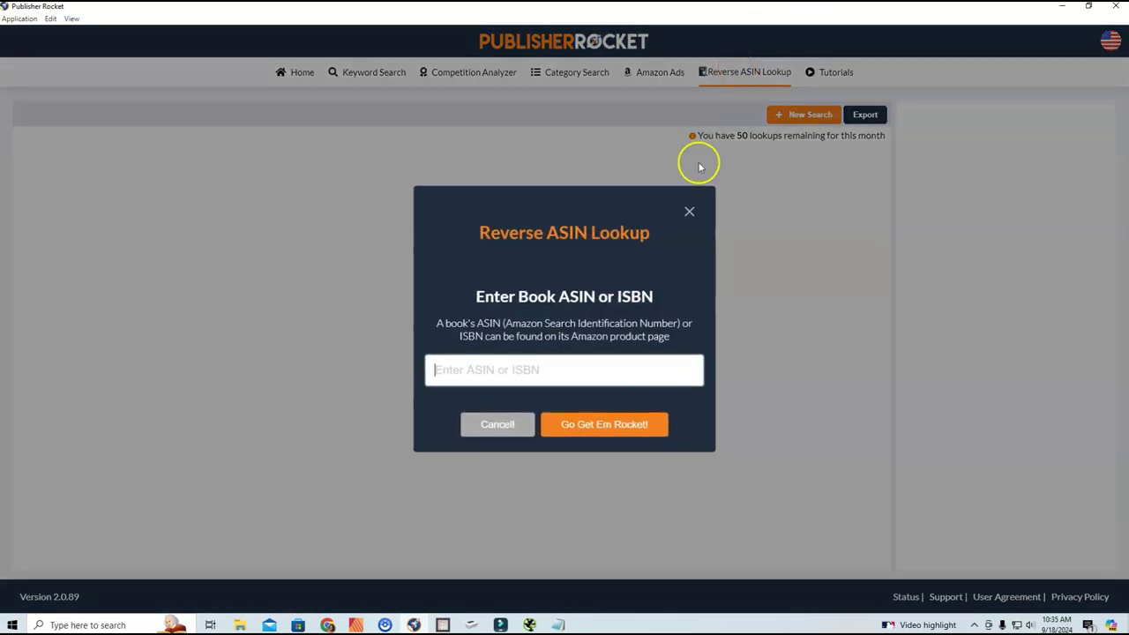
left_click(495, 377)
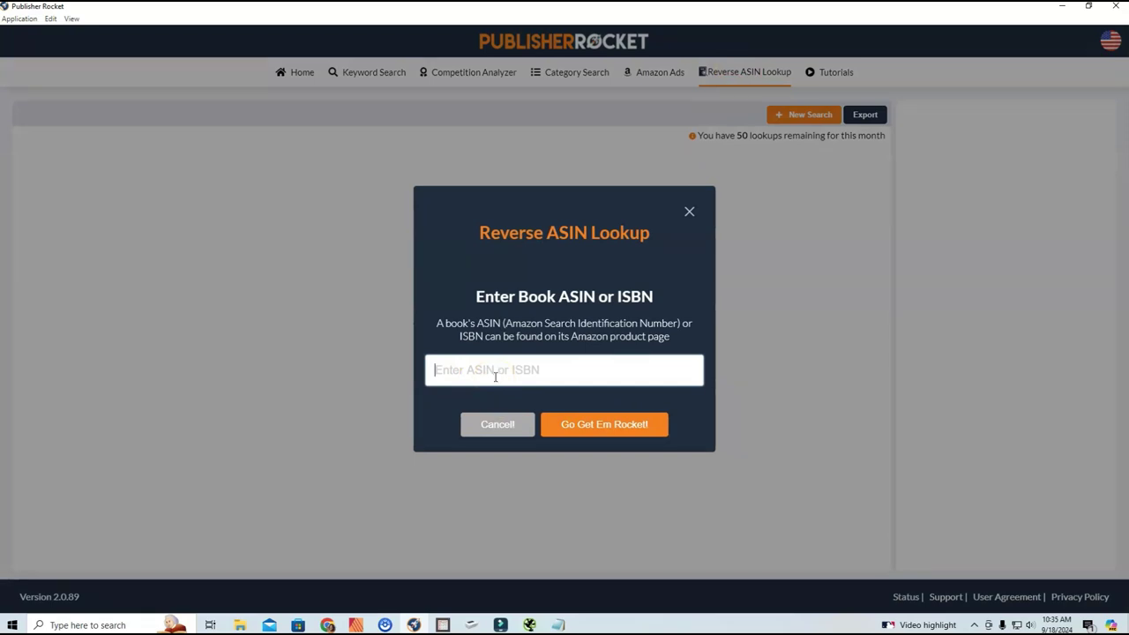
left_click(558, 624)
left_click_drag(535, 353, 464, 346)
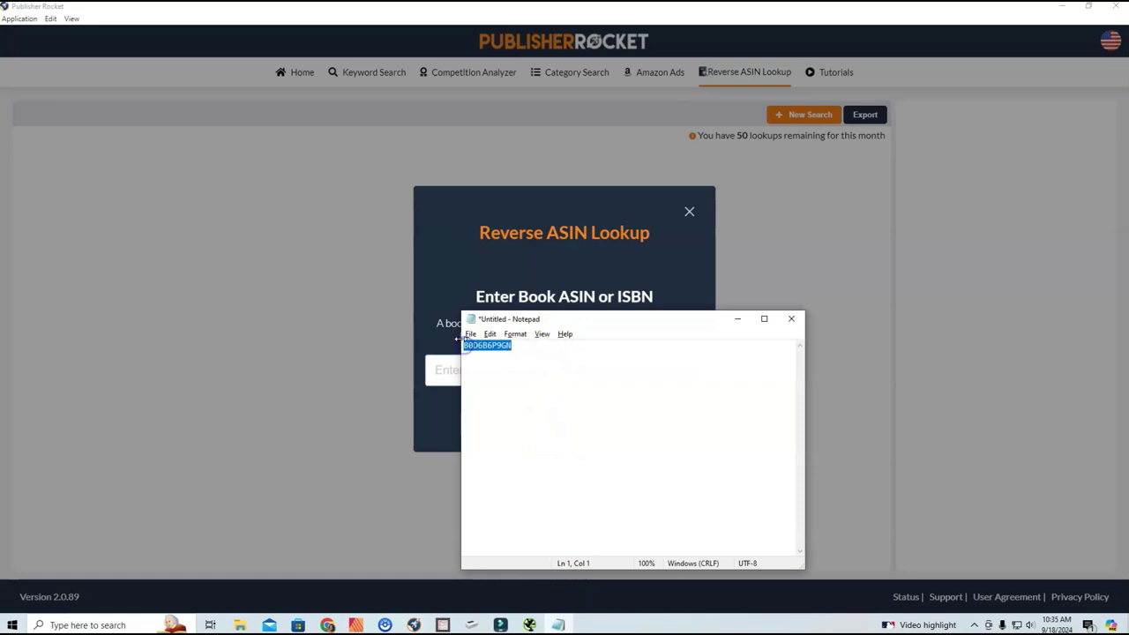
key("alt+Tab")
key("ctrl+v")
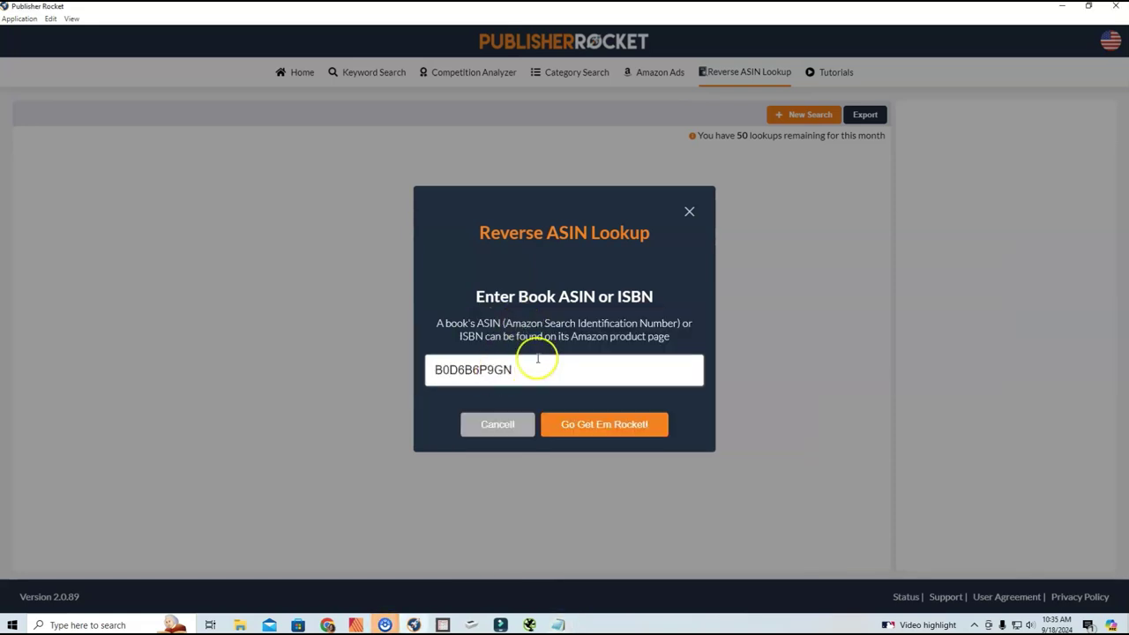
left_click(642, 426)
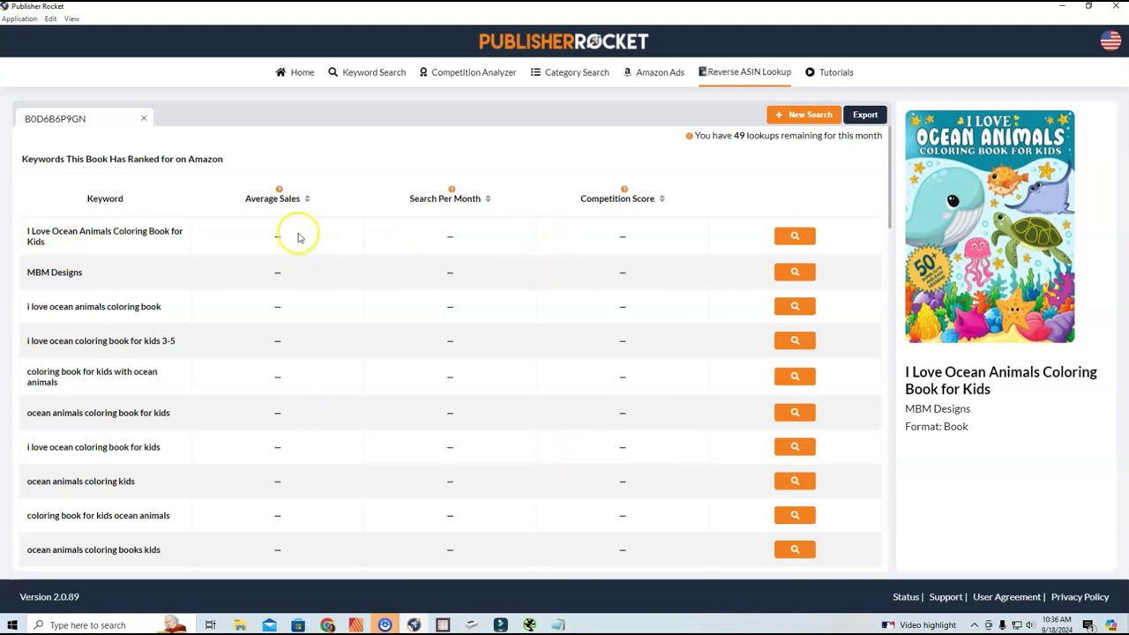
Skim the ranked keyword list and analyze its first seven keywords, down to "i love ocean coloring book for kids".
scroll(156, 247, "down", 5)
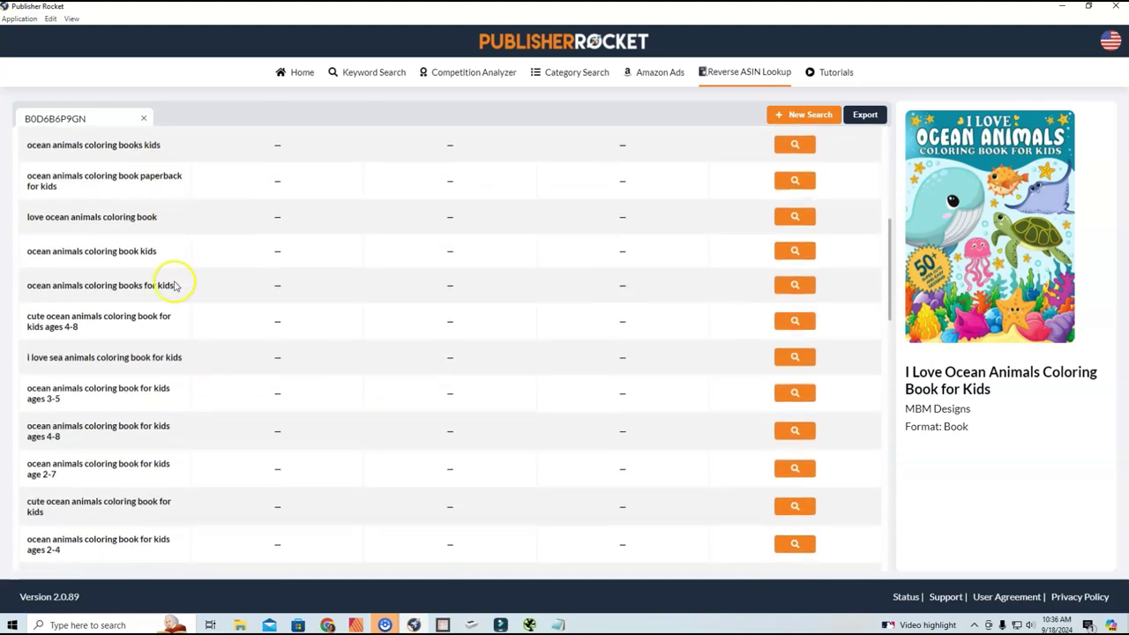
scroll(181, 296, "down", 8)
scroll(185, 305, "up", 5)
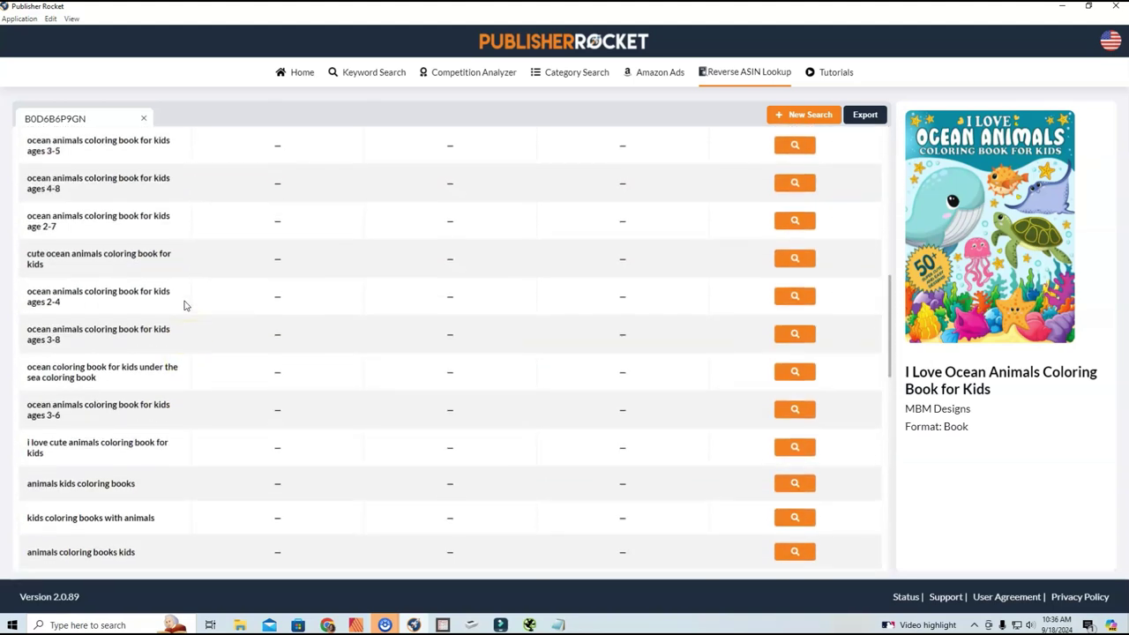
scroll(184, 304, "up", 8)
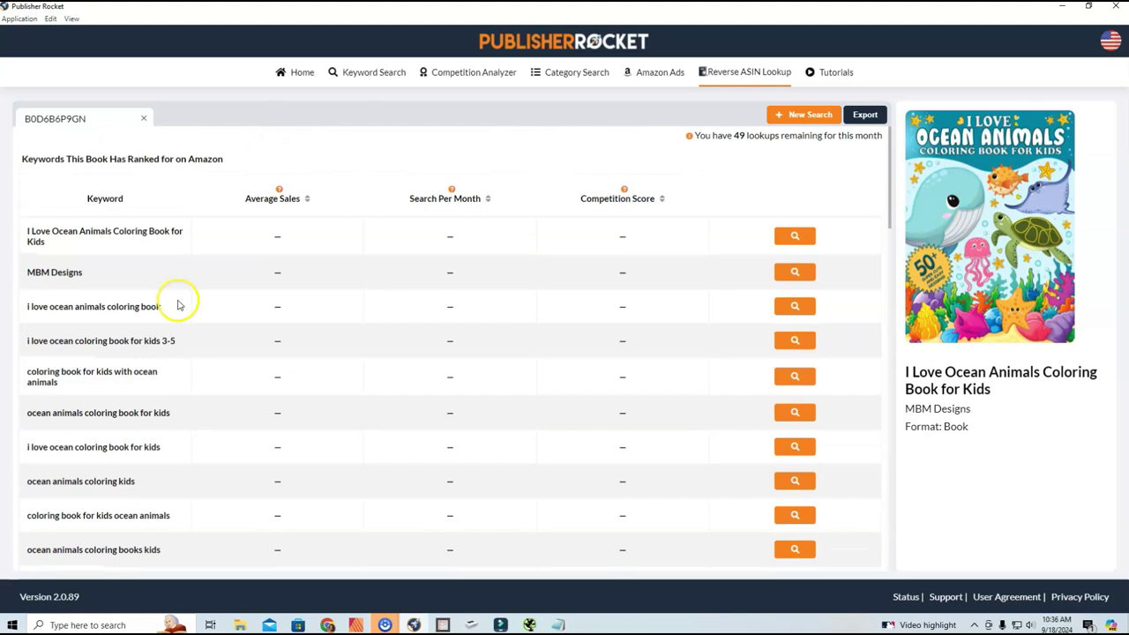
left_click(796, 244)
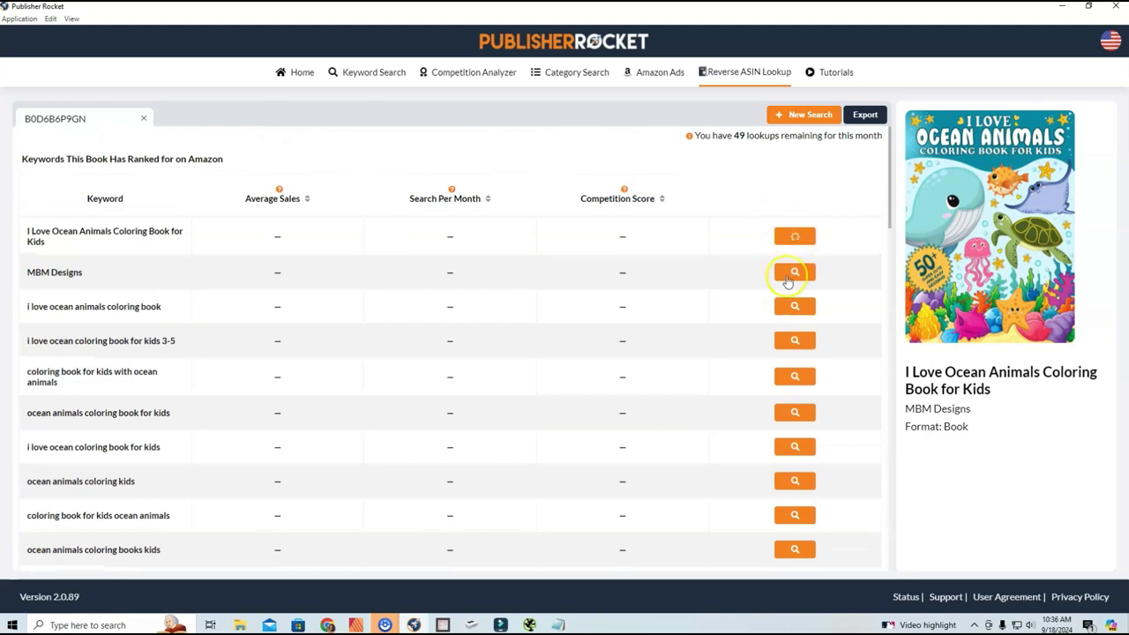
left_click(793, 272)
left_click(793, 306)
left_click(794, 340)
left_click(793, 377)
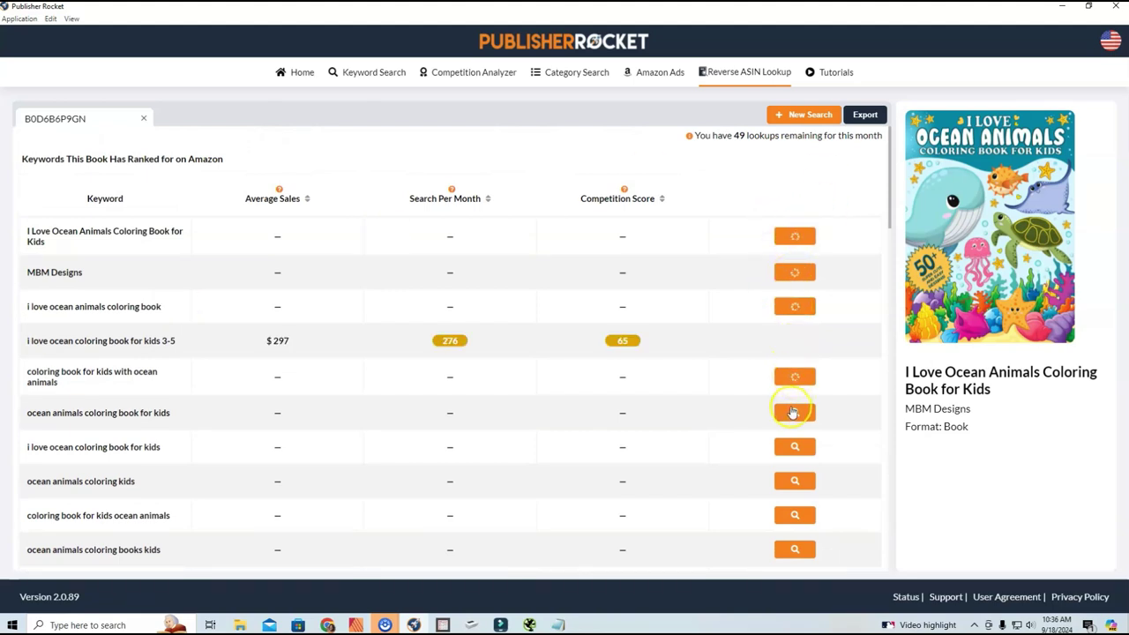
left_click(793, 412)
left_click(794, 447)
Analyze the keywords from "ocean animals coloring kids" through "ocean animals coloring book for kids ages 3-5".
scroll(789, 456, "down", 1)
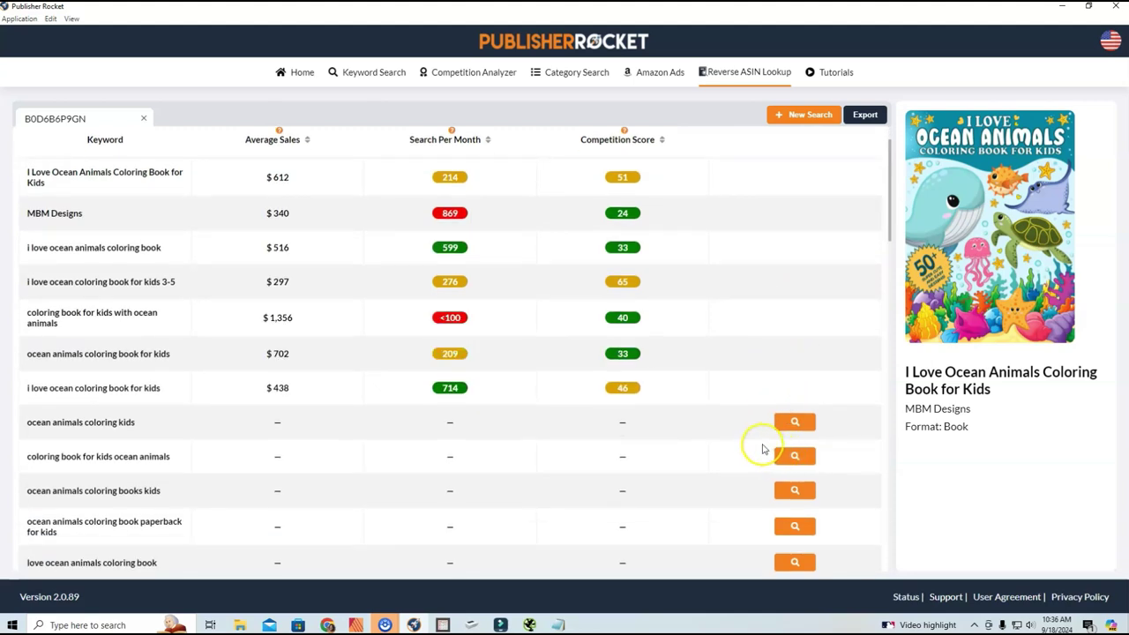
left_click(794, 457)
left_click(796, 426)
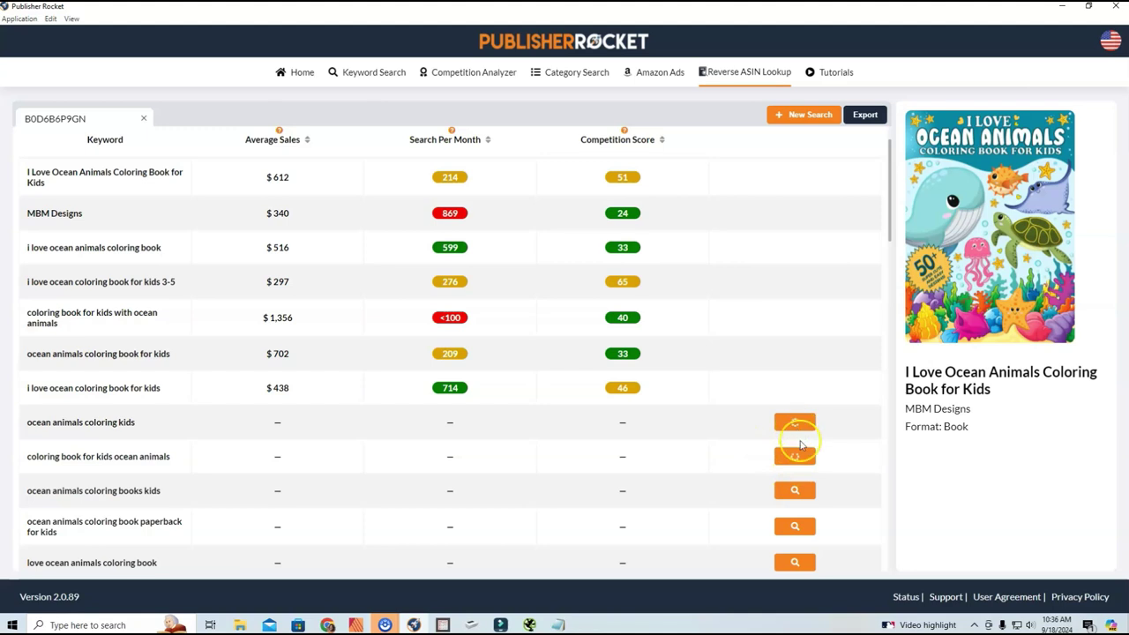
left_click(795, 491)
scroll(794, 516, "down", 3)
left_click(795, 350)
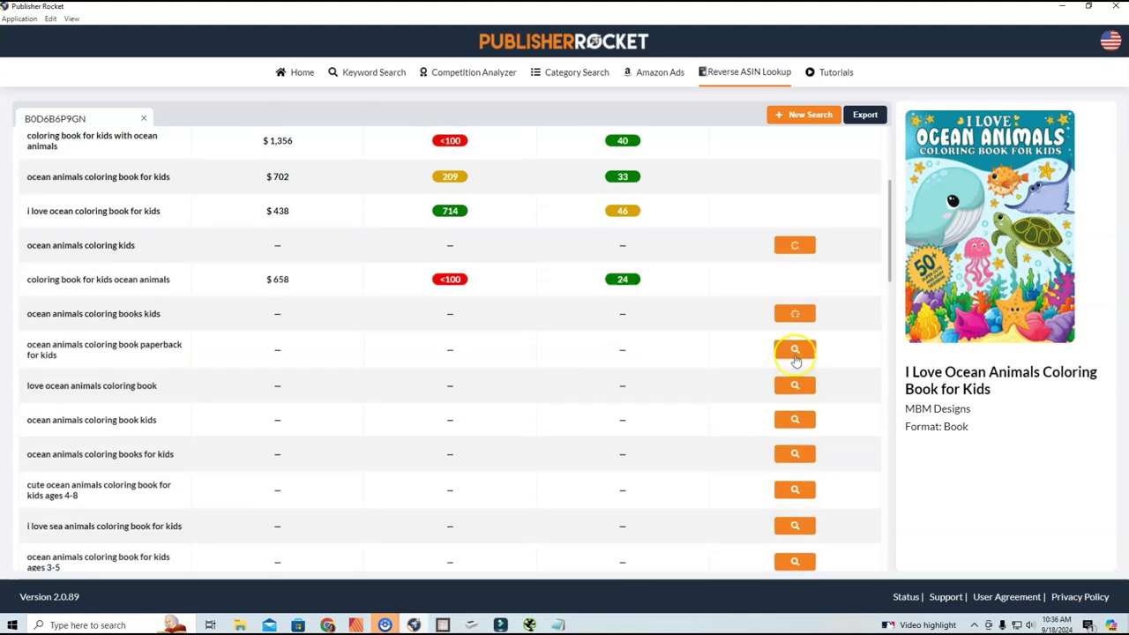
left_click(796, 386)
left_click(795, 421)
left_click(795, 490)
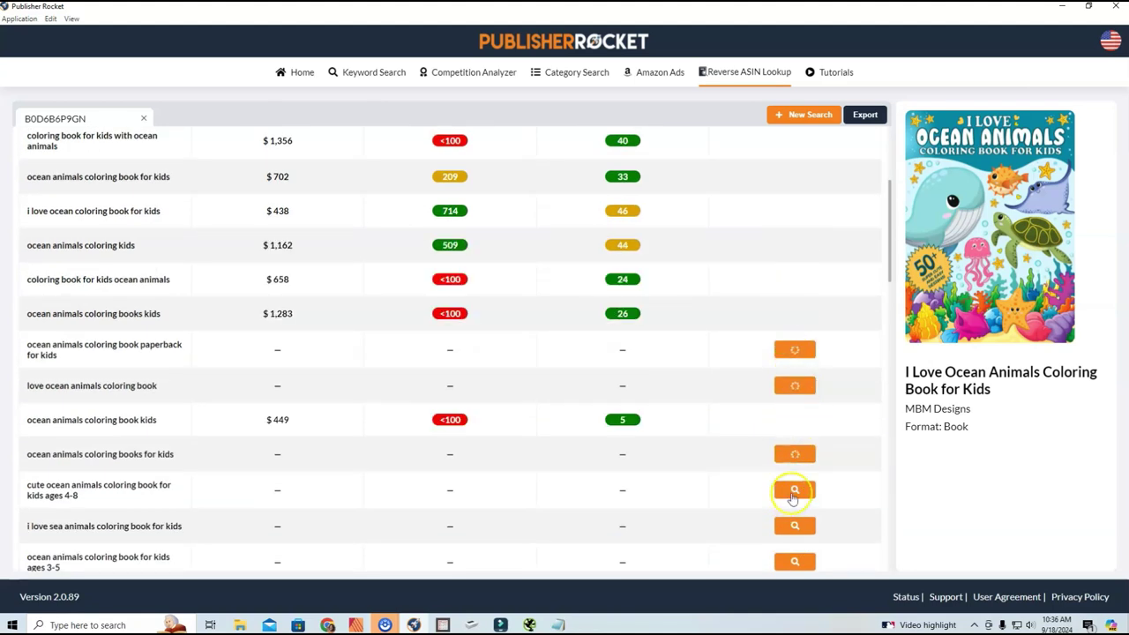
left_click(796, 526)
left_click(794, 561)
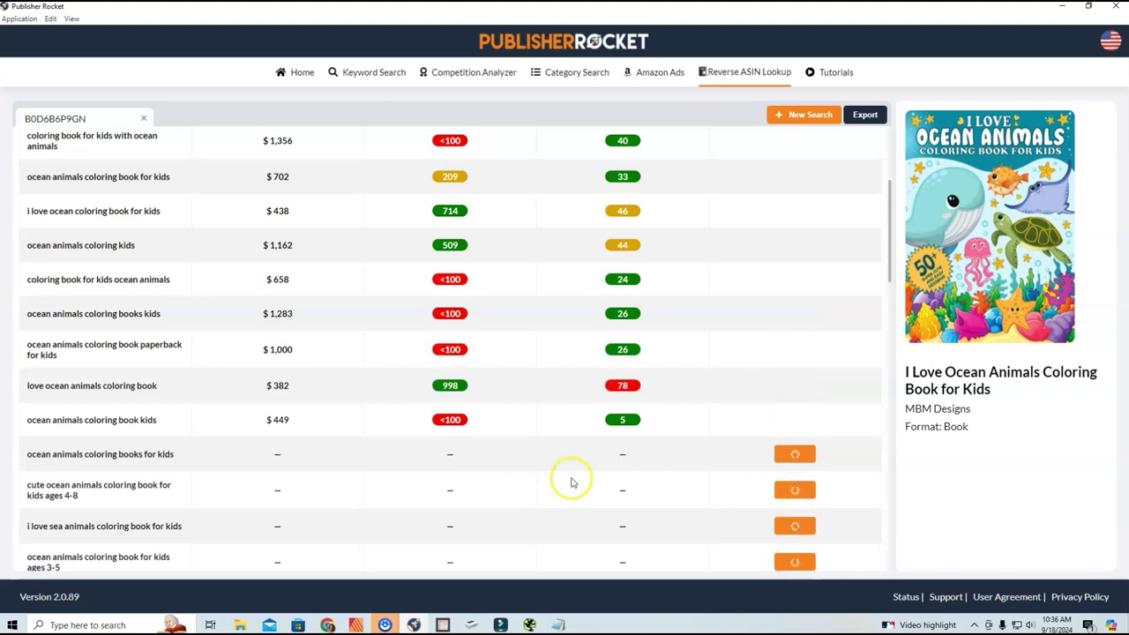
Review the analyzed keywords and sort the table by searches per month.
scroll(697, 384, "up", 3)
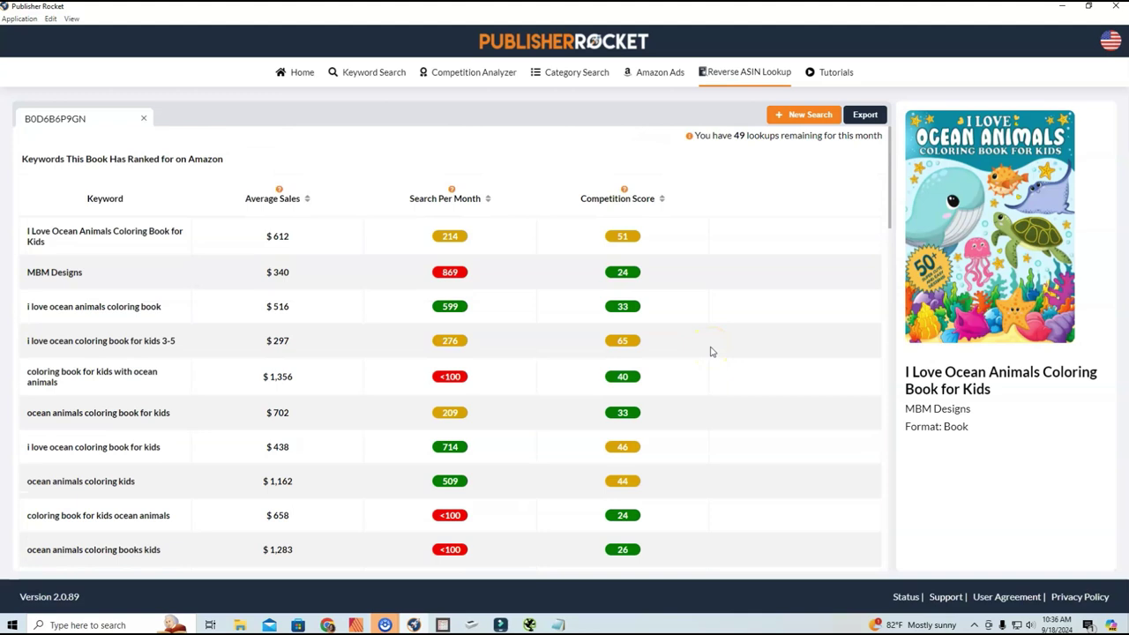
scroll(715, 354, "down", 5)
scroll(719, 358, "up", 5)
left_click(494, 205)
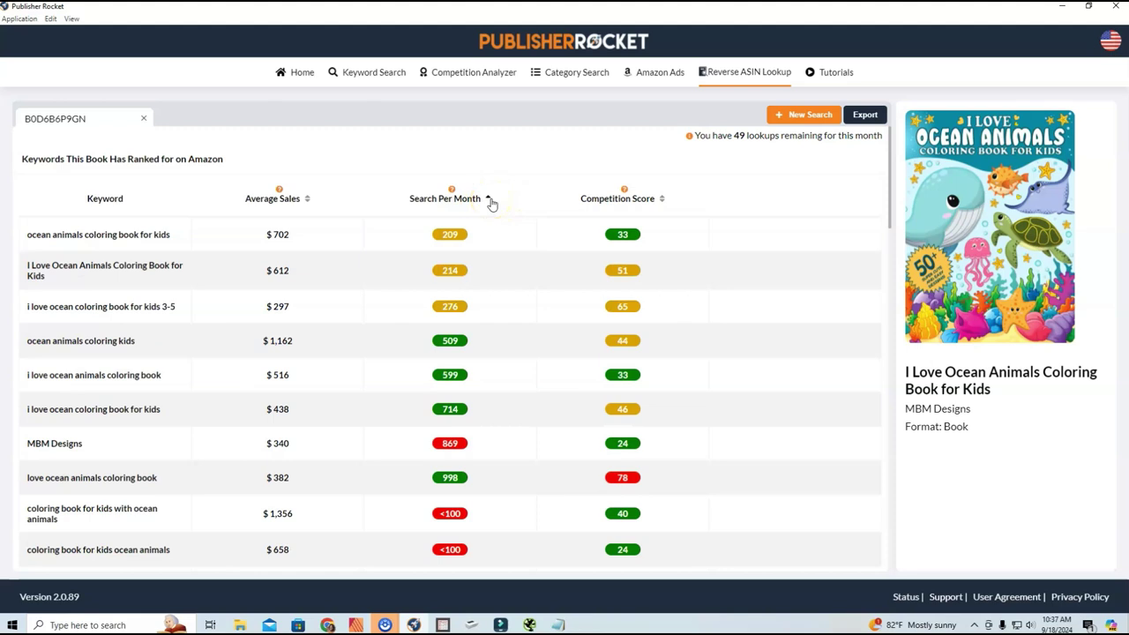
left_click(490, 202)
left_click(487, 202)
Sort the keywords by competition score in ascending order and compare their sales and monthly searches.
left_click(661, 202)
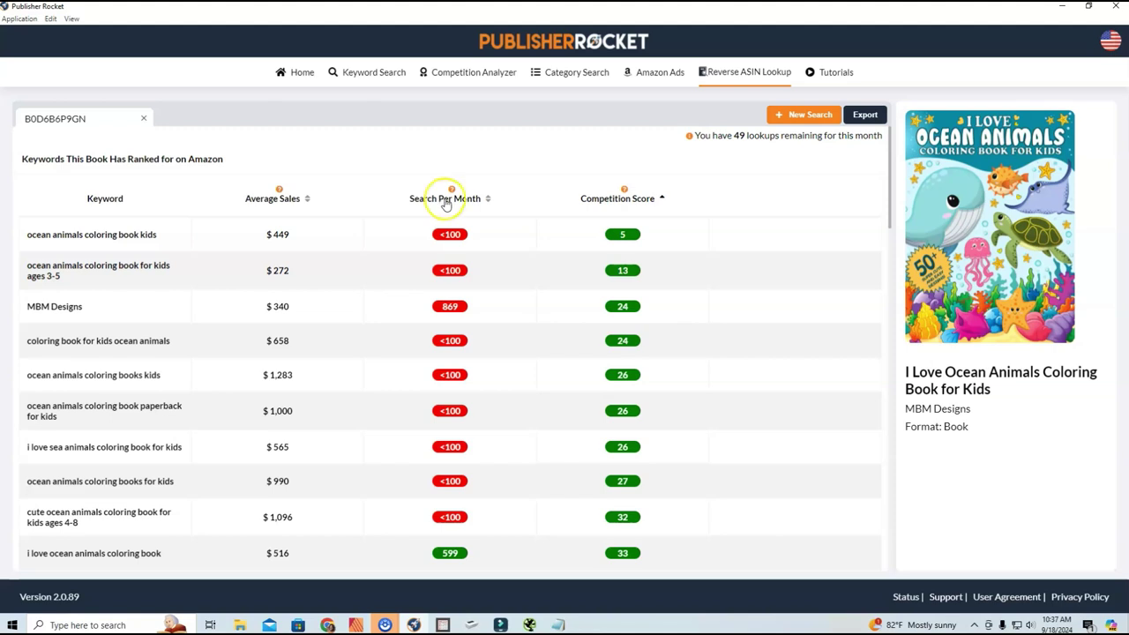
scroll(448, 220, "down", 2)
scroll(448, 225, "down", 2)
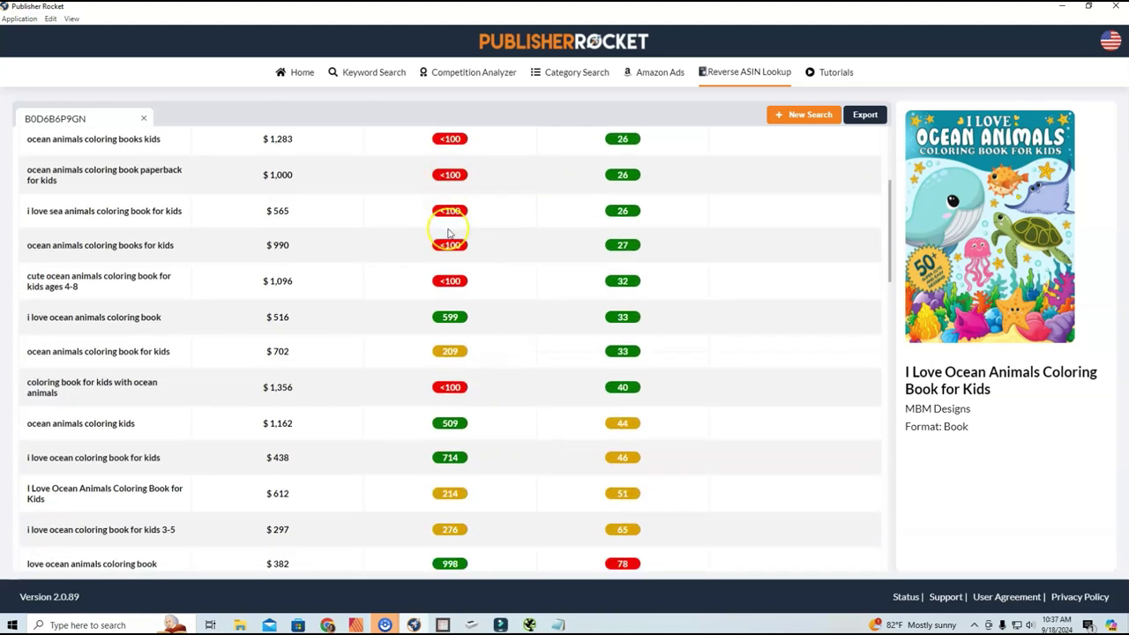
scroll(448, 232, "down", 1)
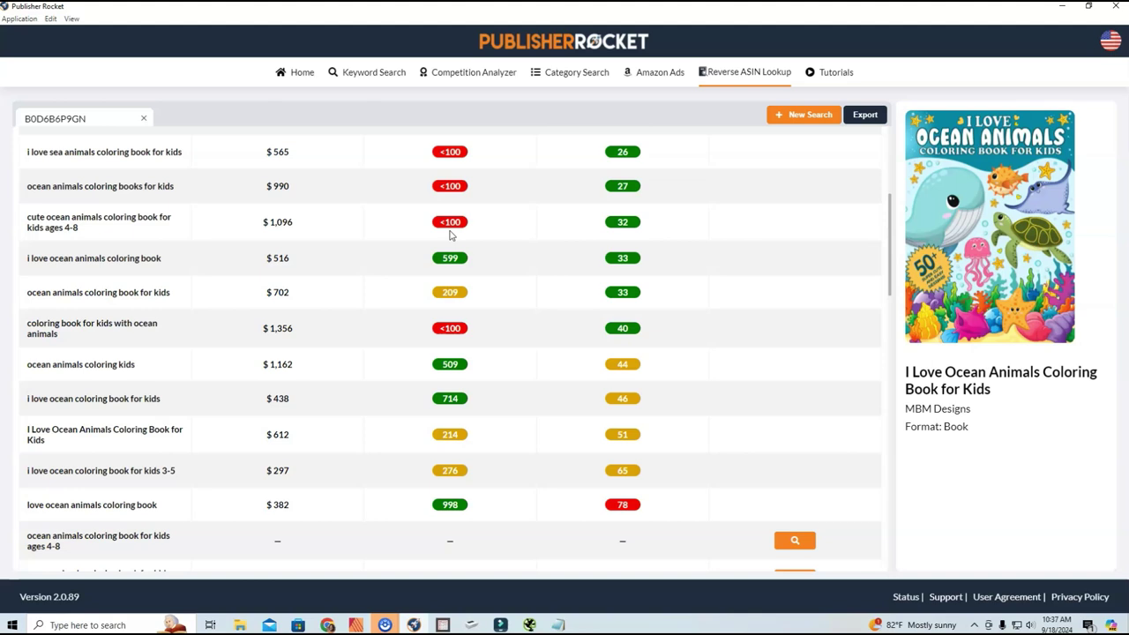
scroll(450, 235, "up", 1)
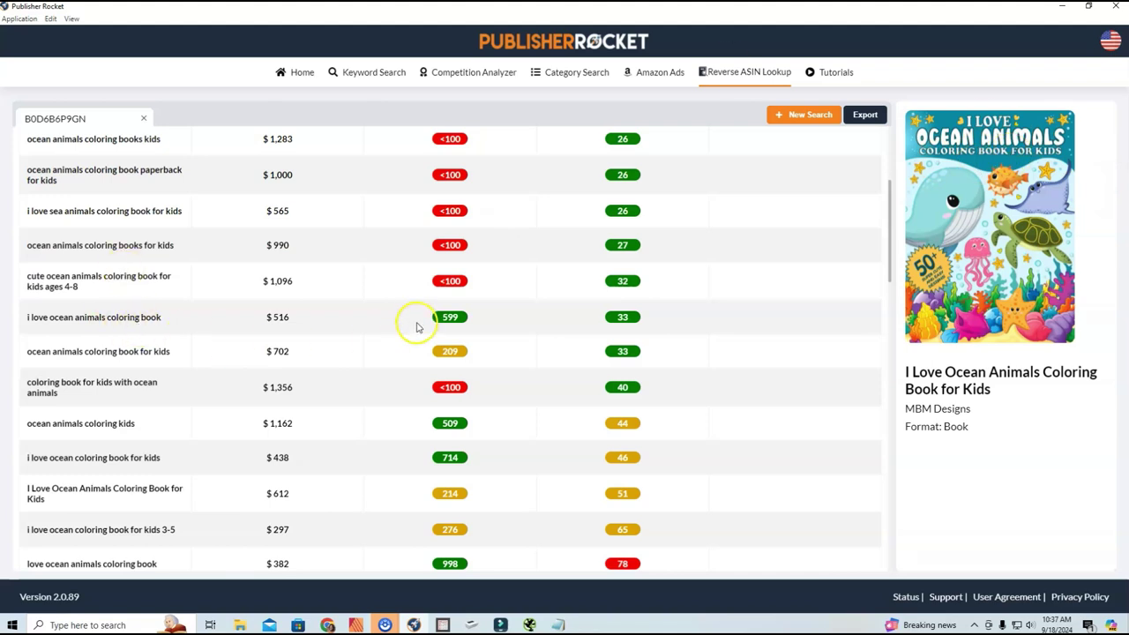
scroll(526, 292, "up", 5)
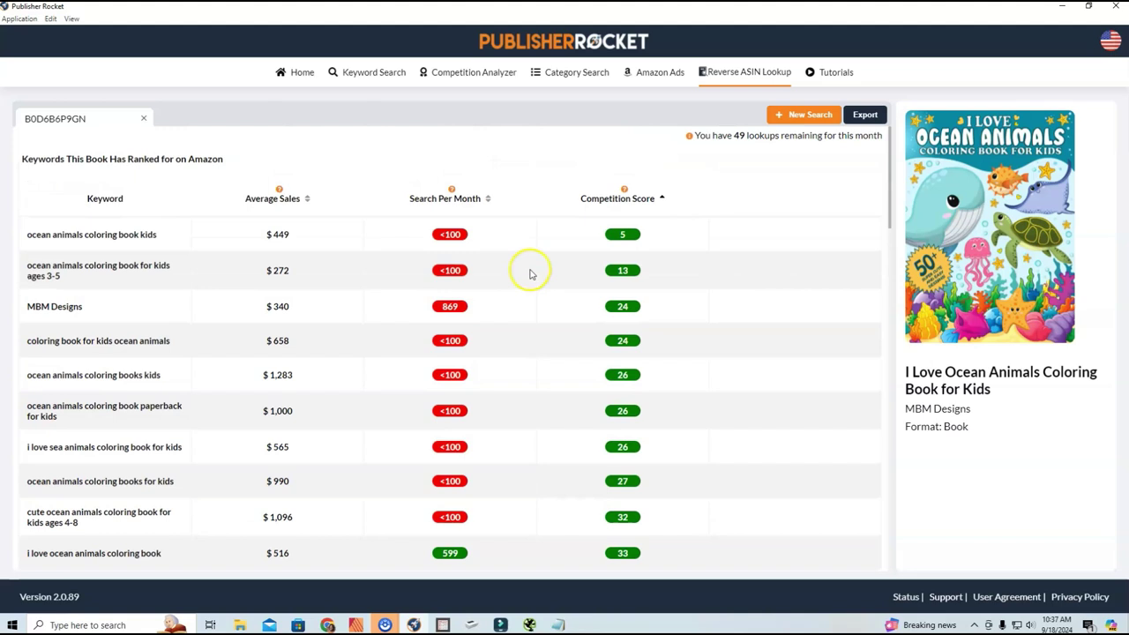
Copy the keyword "i love ocean animals coloring book" and paste it a few lines below the ASIN in the Notepad document.
scroll(512, 265, "down", 2)
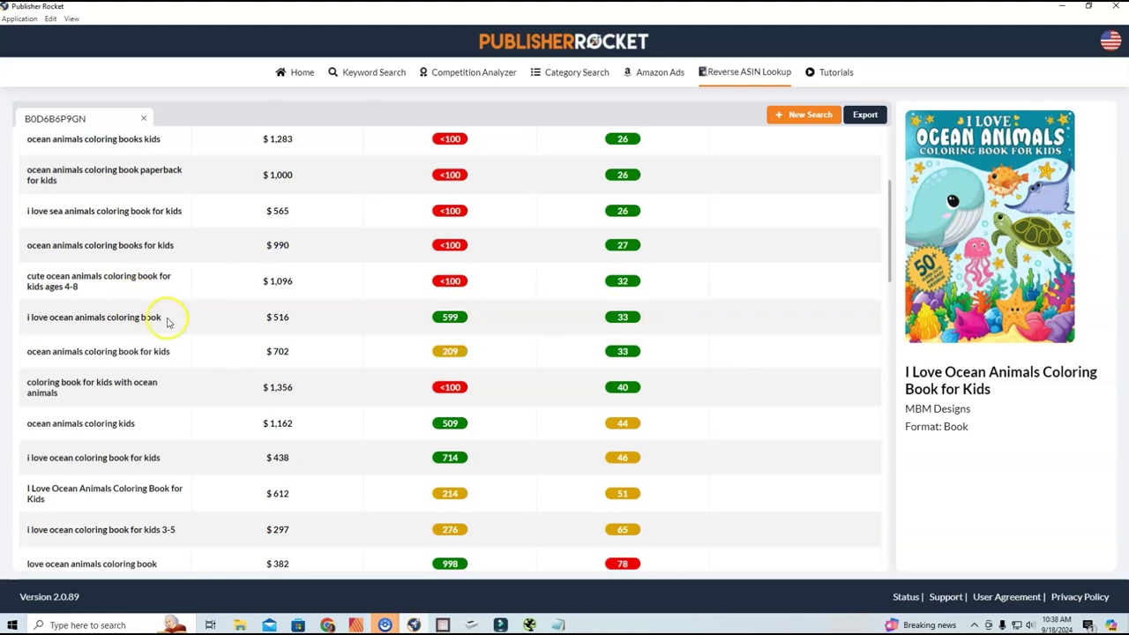
left_click_drag(167, 322, 25, 320)
key("ctrl+c")
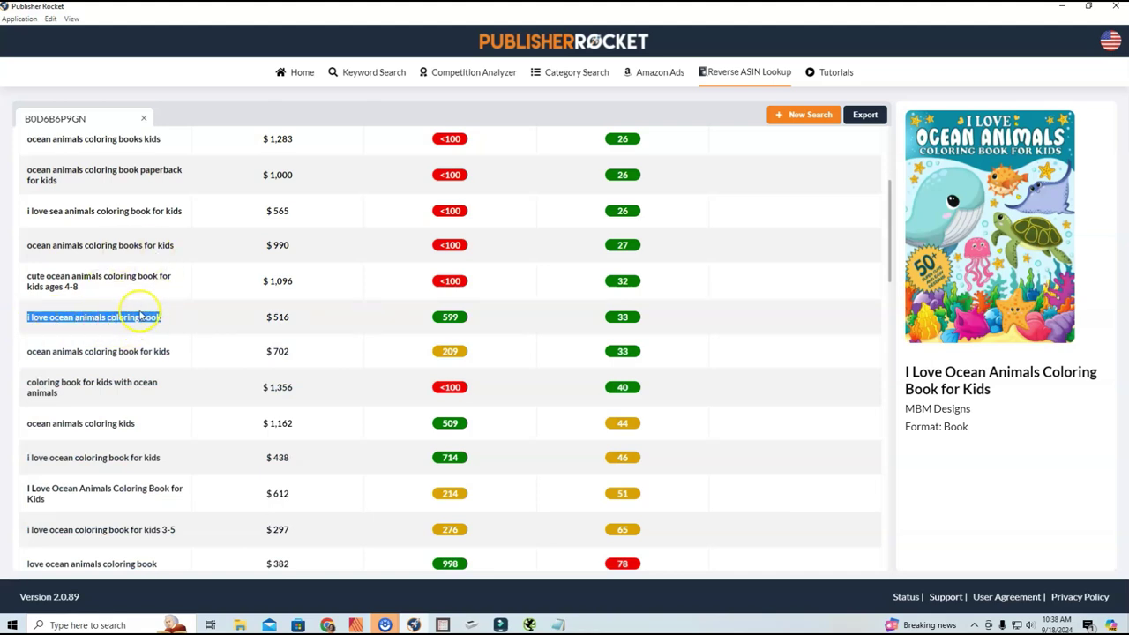
left_click(558, 624)
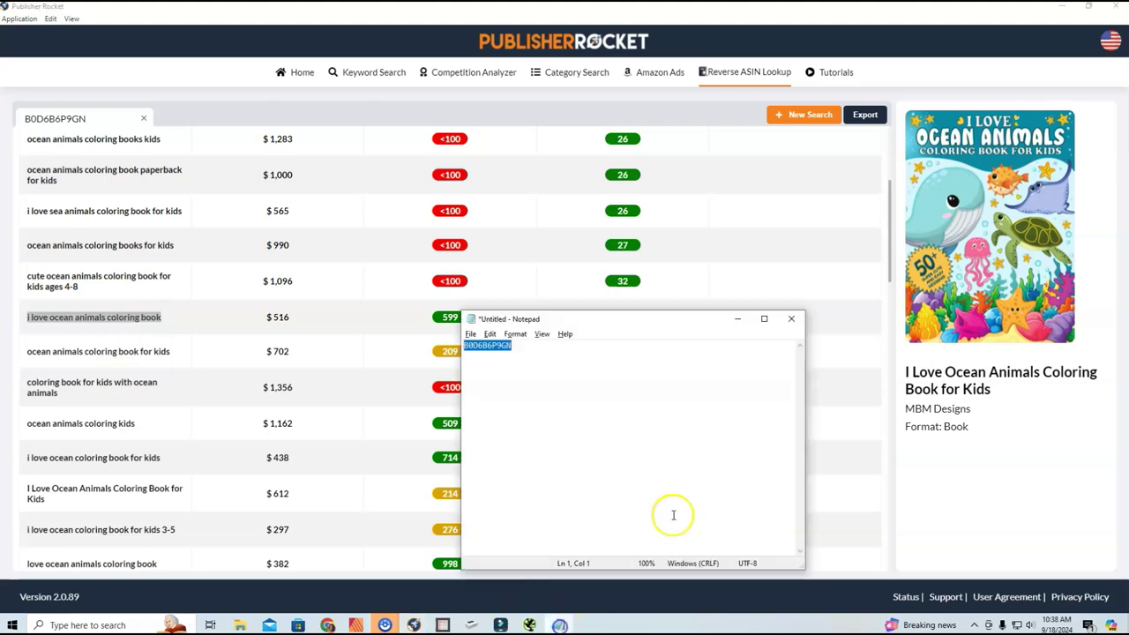
left_click(590, 370)
key("Return")
key("Return")
key("Return")
key("ctrl+v")
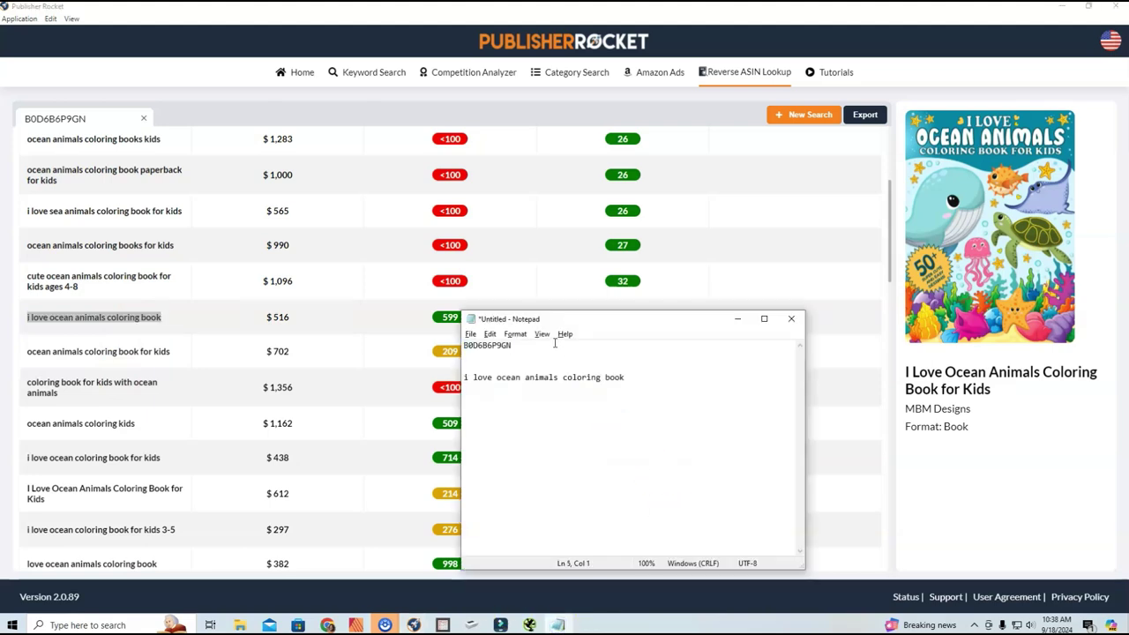
Switch back to Publisher Rocket and analyze the further keywords down to "children coloring book animals coloring book".
key("alt+Tab")
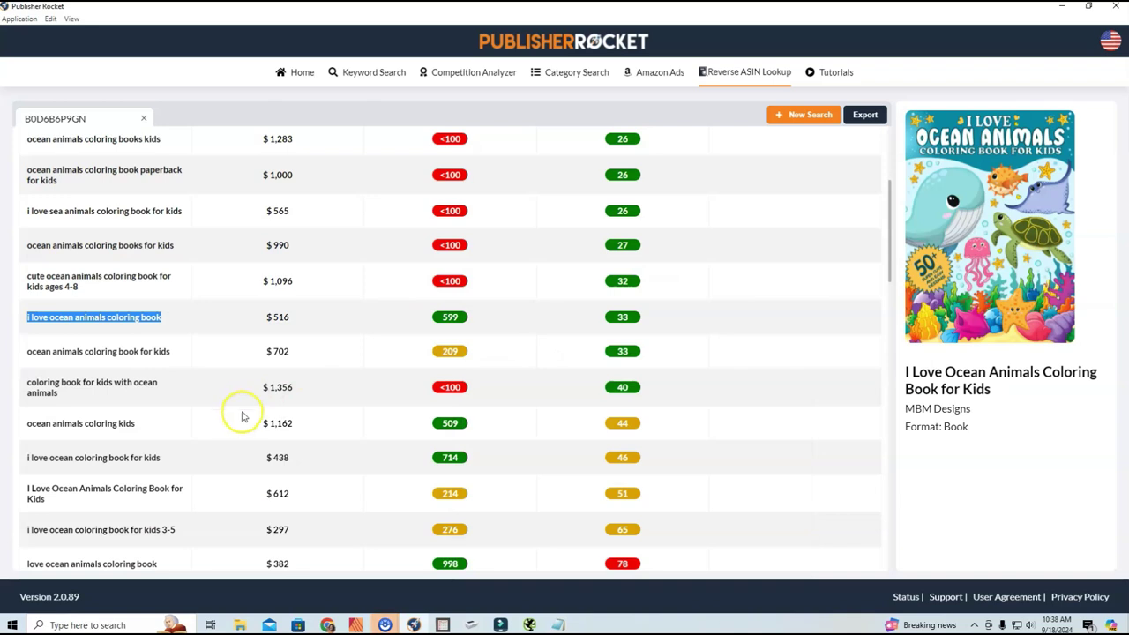
scroll(234, 386, "down", 1)
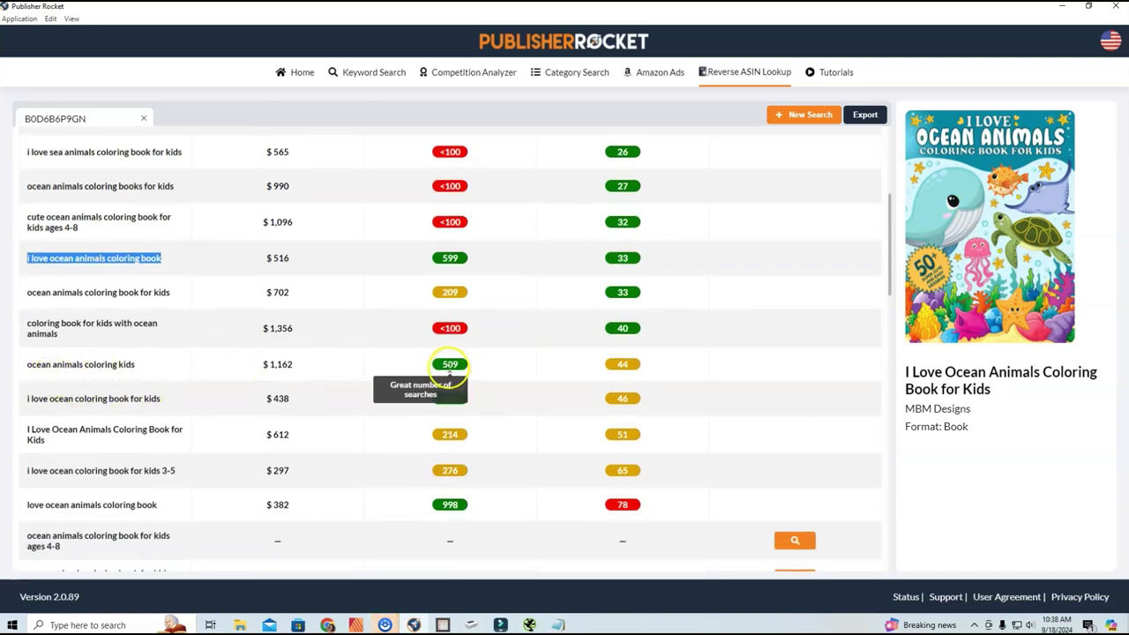
mouse_move(624, 369)
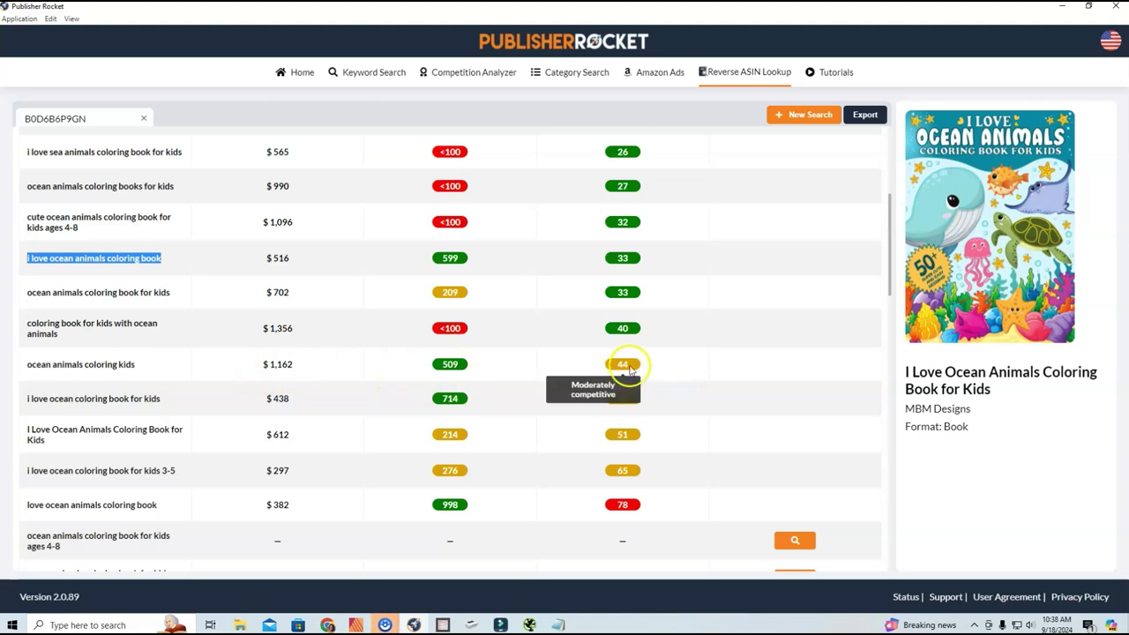
scroll(199, 368, "down", 5)
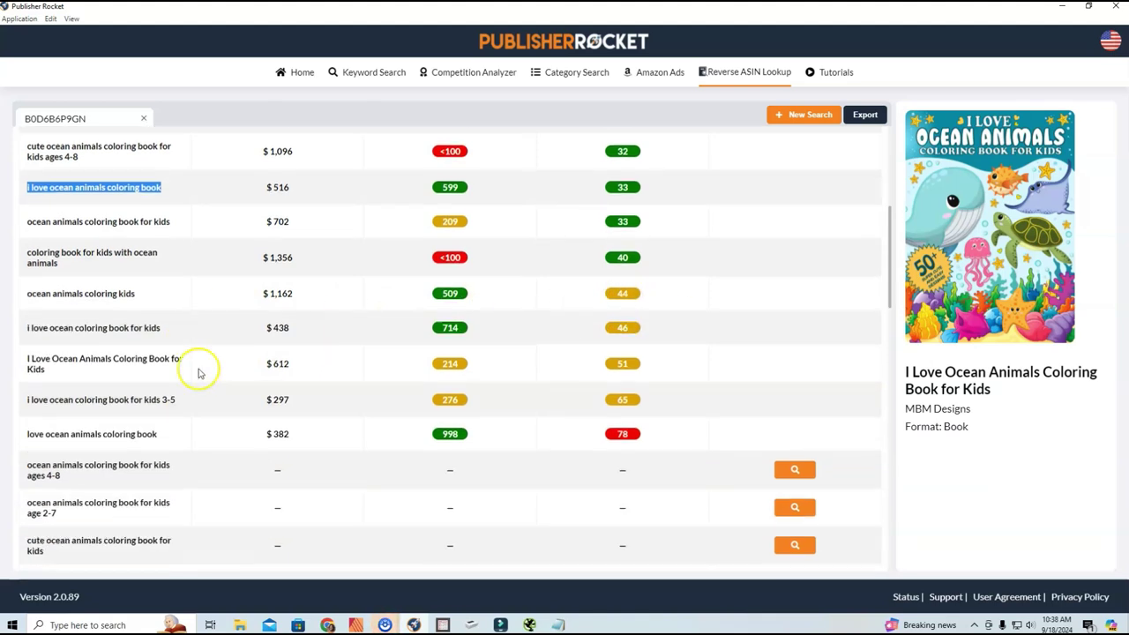
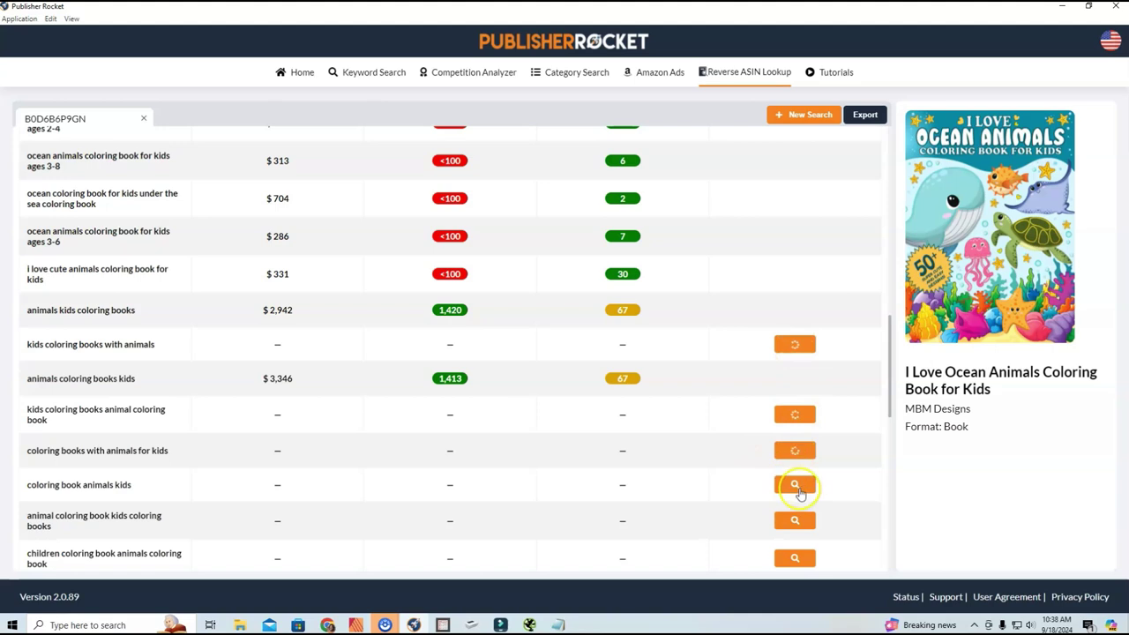
left_click(794, 521)
left_click(792, 559)
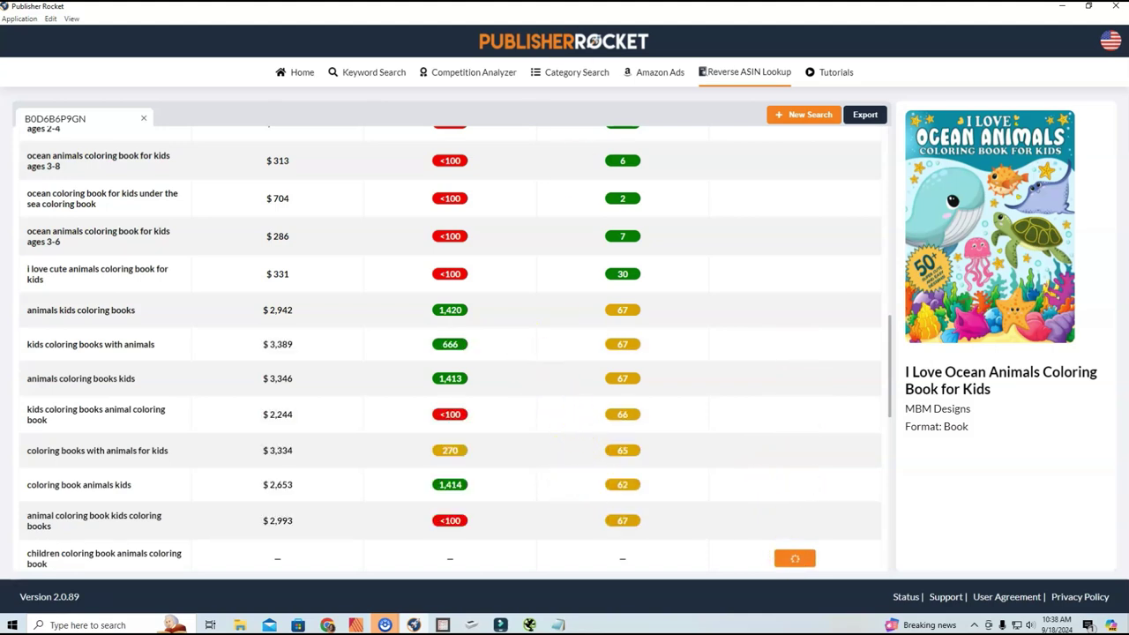
Analyze the eight keywords from "animals coloring for kids" through "cute animals coloring book for kids 3-8".
scroll(759, 397, "down", 3)
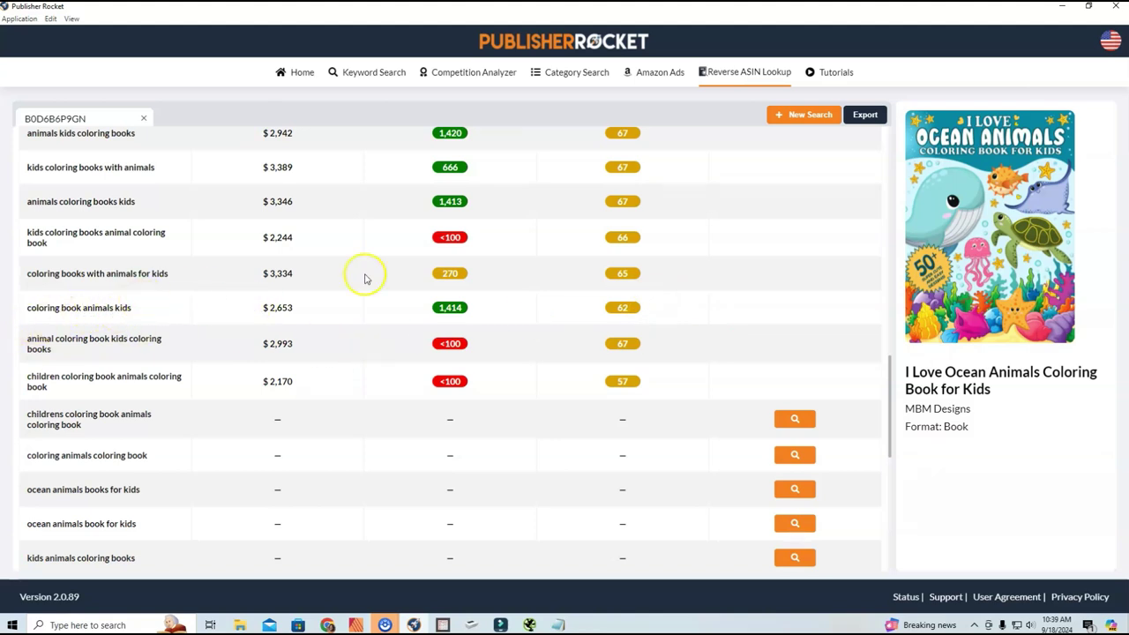
mouse_move(449, 315)
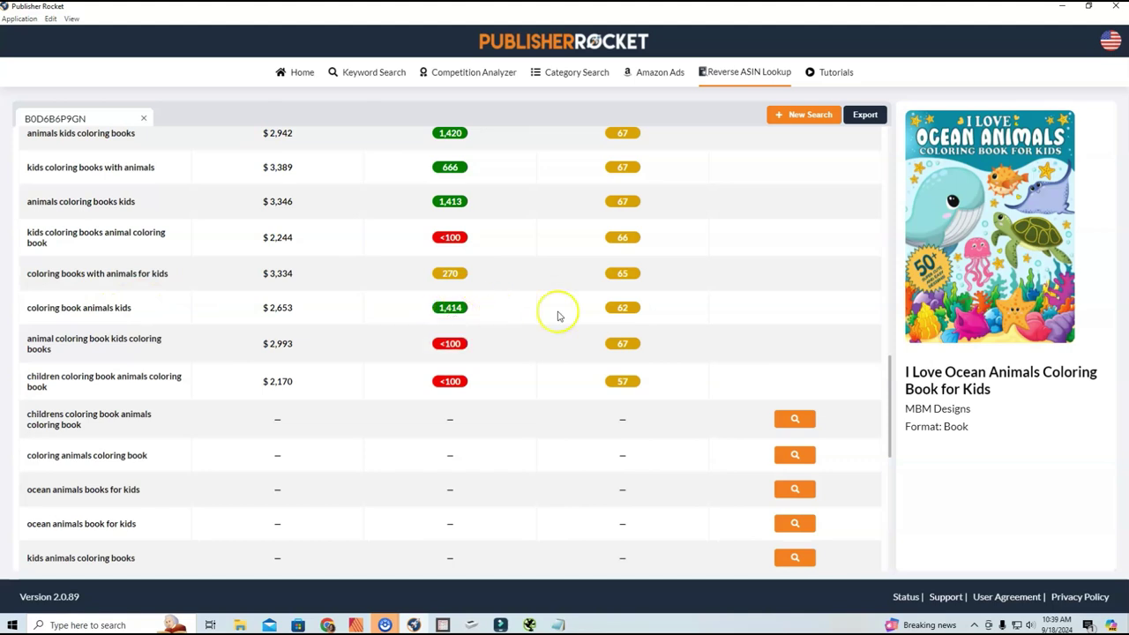
mouse_move(636, 313)
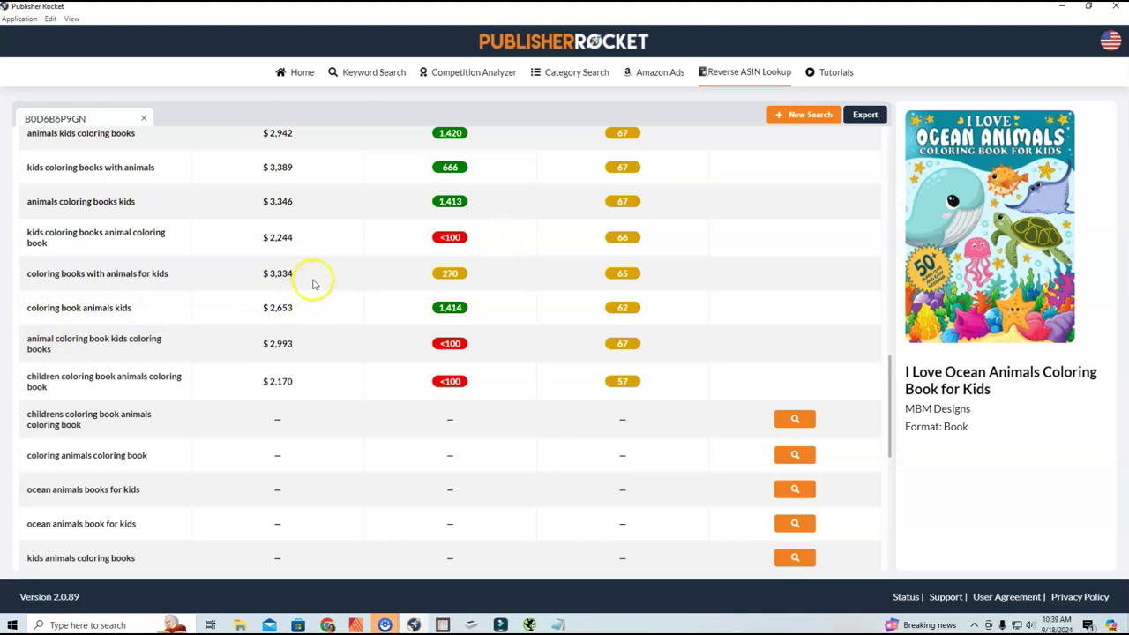
scroll(314, 283, "down", 5)
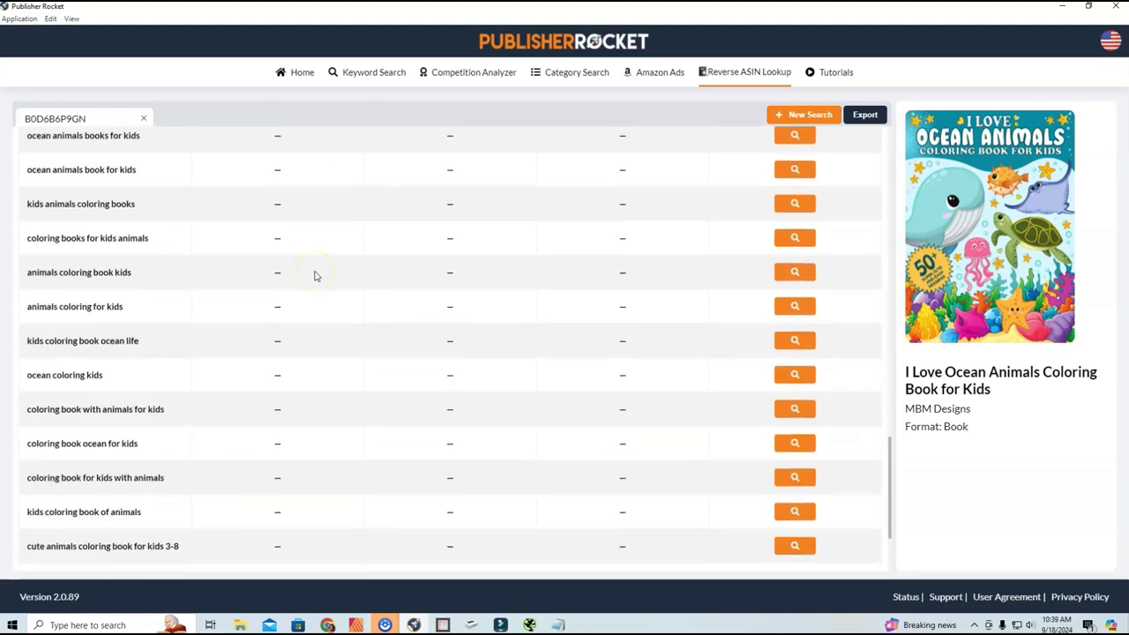
scroll(315, 276, "down", 1)
left_click(796, 487)
left_click(795, 454)
left_click(796, 419)
left_click(796, 385)
left_click(797, 351)
left_click(795, 316)
left_click(795, 283)
left_click(796, 247)
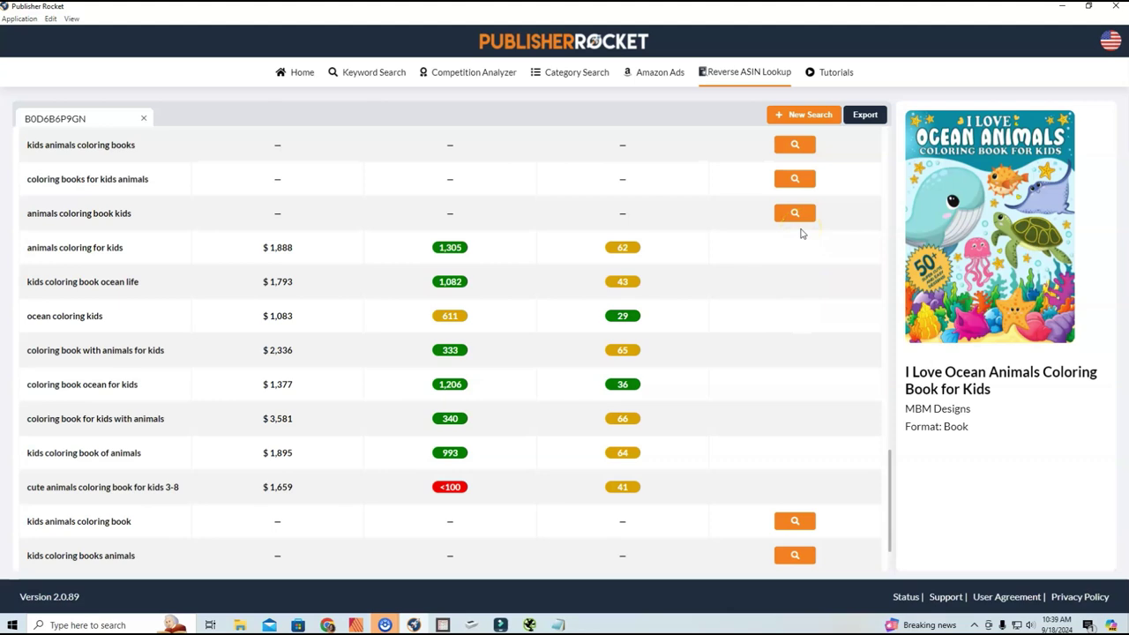
Analyze the skipped keywords from "childrens coloring book animals coloring book" through "animals coloring book kids".
left_click(793, 212)
left_click(794, 179)
scroll(793, 189, "up", 1)
left_click(794, 207)
left_click(795, 170)
scroll(796, 171, "up", 2)
left_click(795, 253)
left_click(795, 219)
left_click(798, 183)
scroll(801, 207, "up", 1)
scroll(811, 255, "up", 2)
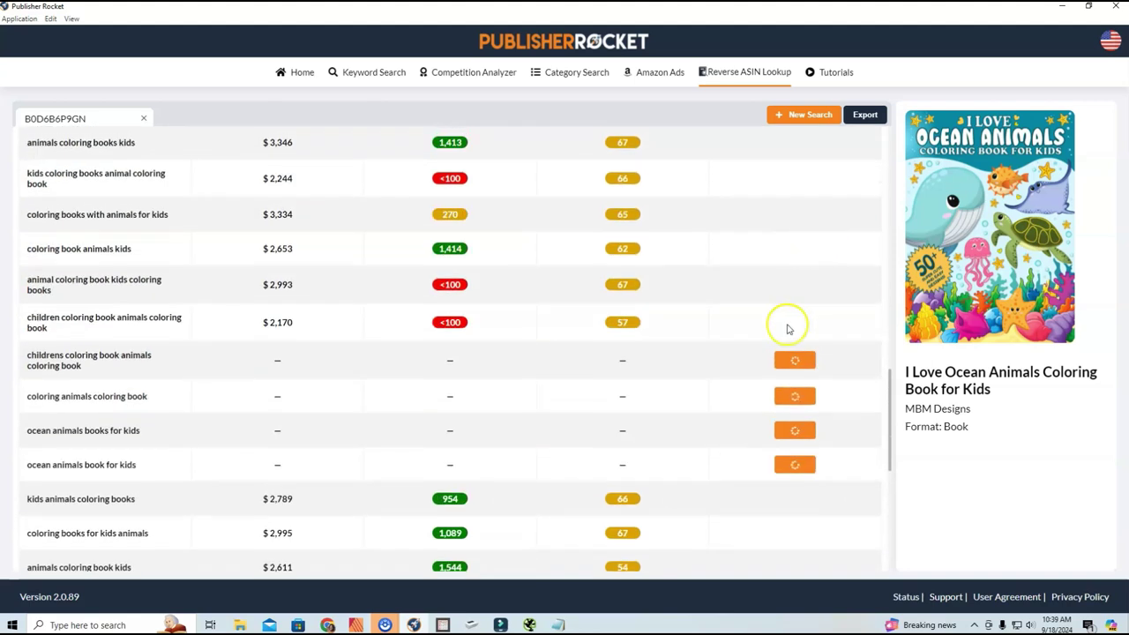
Copy the keyword "coloring book ocean for kids" into the Notepad document below "i love ocean animals coloring book" and return to Publisher Rocket.
scroll(790, 331, "down", 1)
scroll(796, 335, "down", 5)
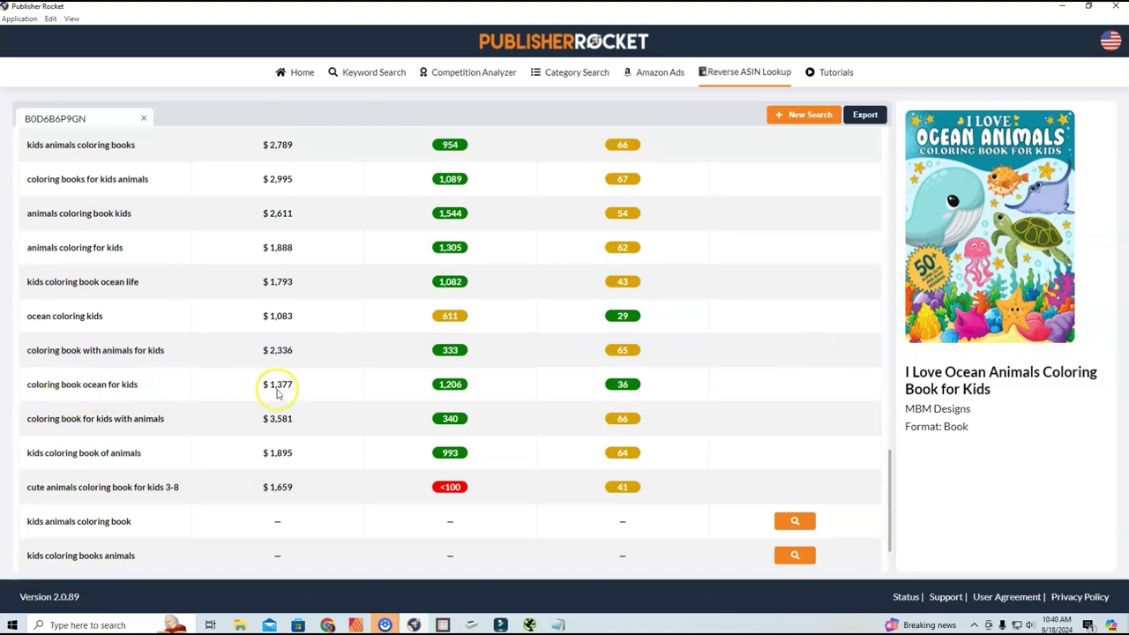
mouse_move(451, 386)
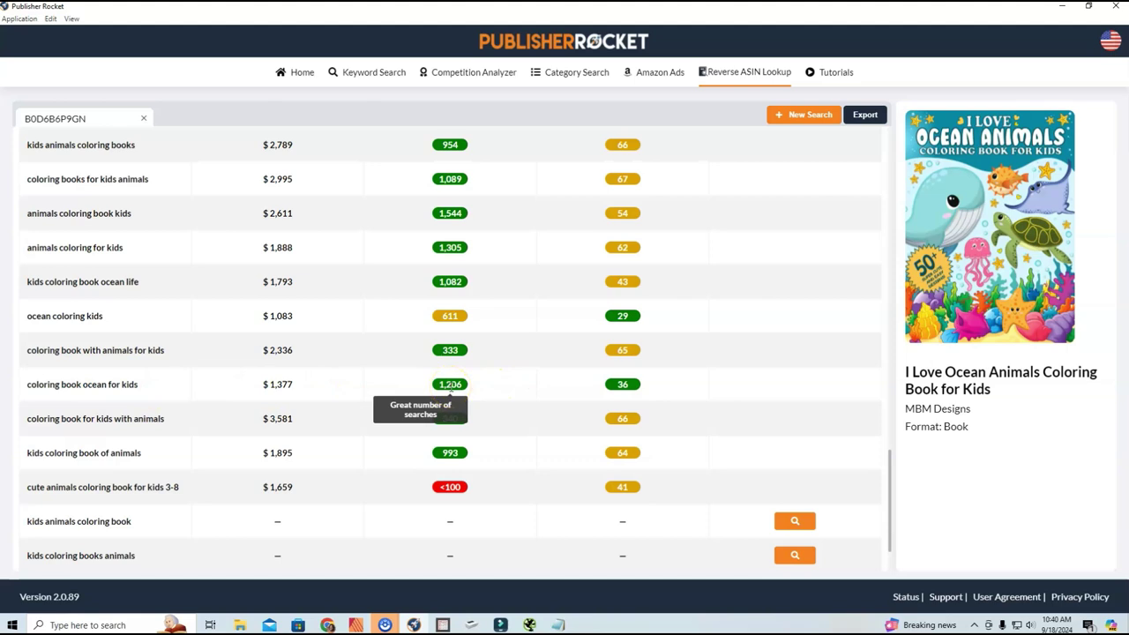
mouse_move(623, 385)
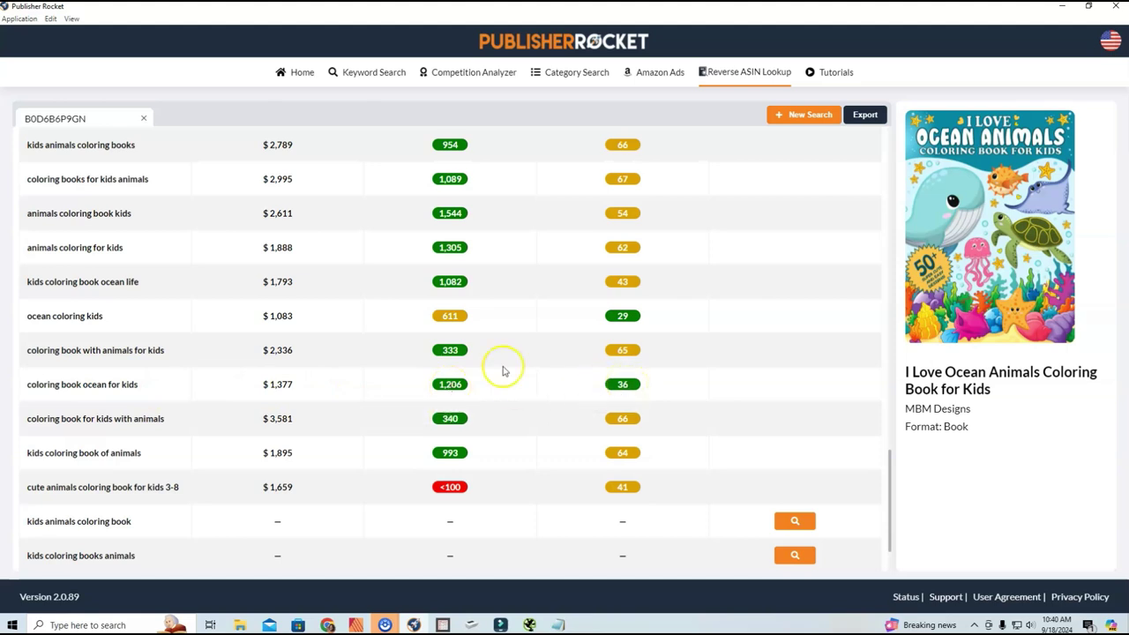
left_click_drag(139, 384, 27, 386)
key("ctrl+c")
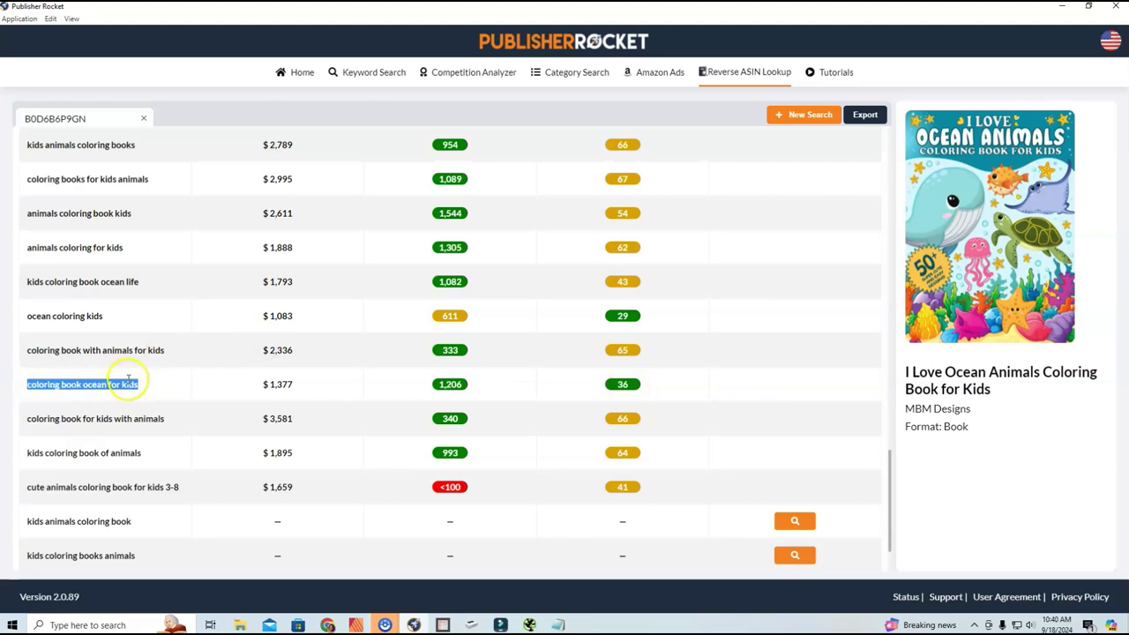
left_click(558, 625)
key("ctrl+v")
key("alt+Tab")
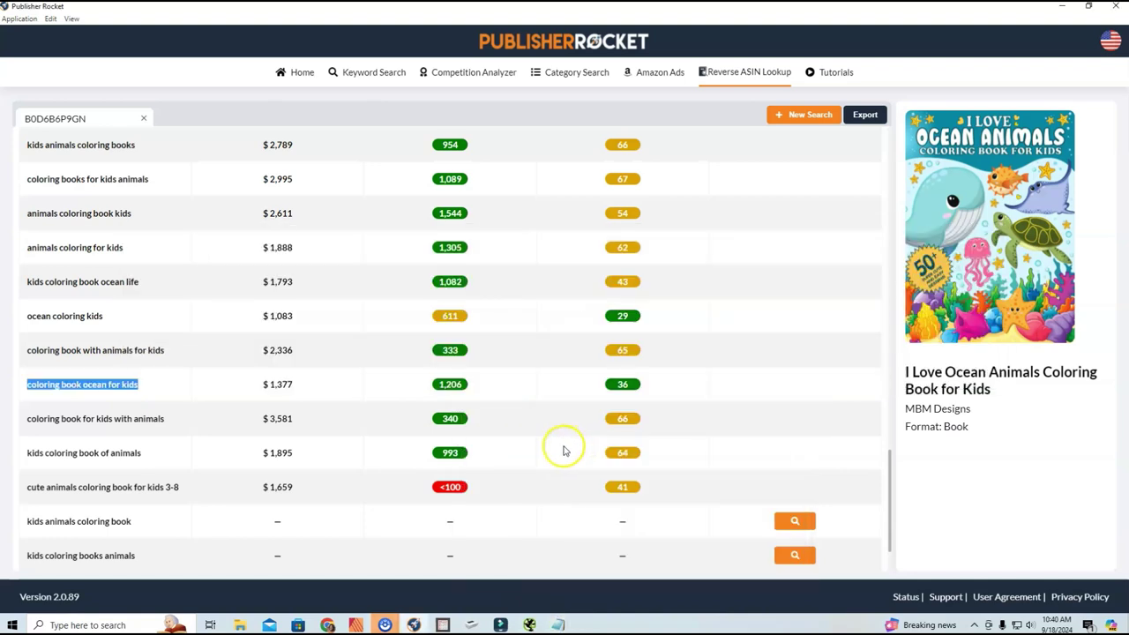
Switch to Chrome, search the web for "google sheets" in a new tab, and create a blank spreadsheet in Google Sheets.
left_click(326, 623)
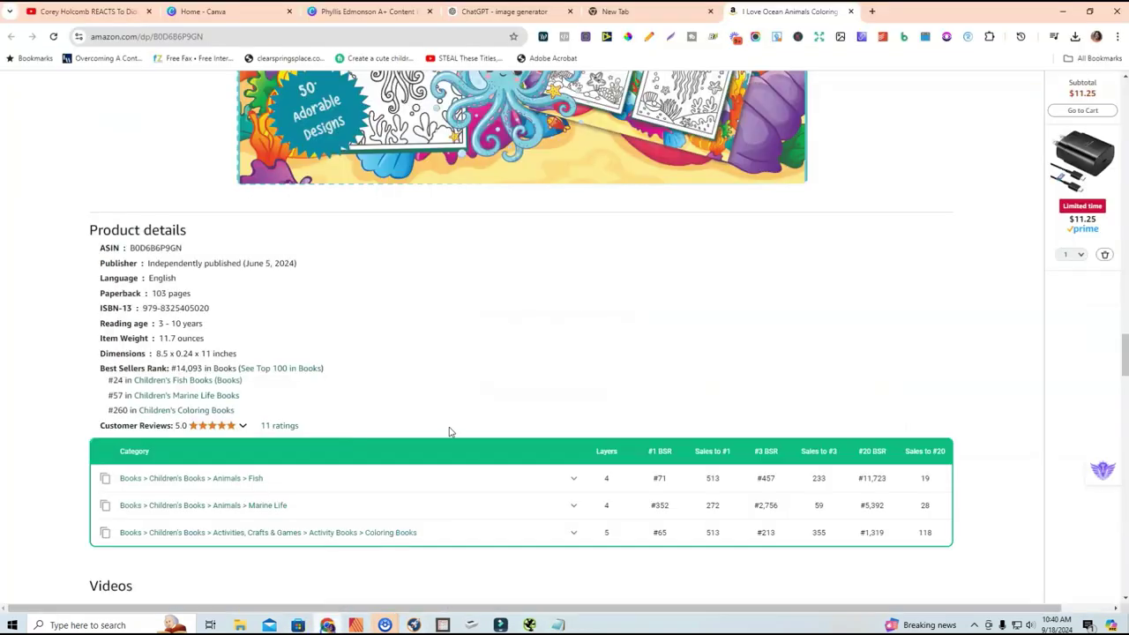
left_click(872, 11)
type("google sheets")
key("Return")
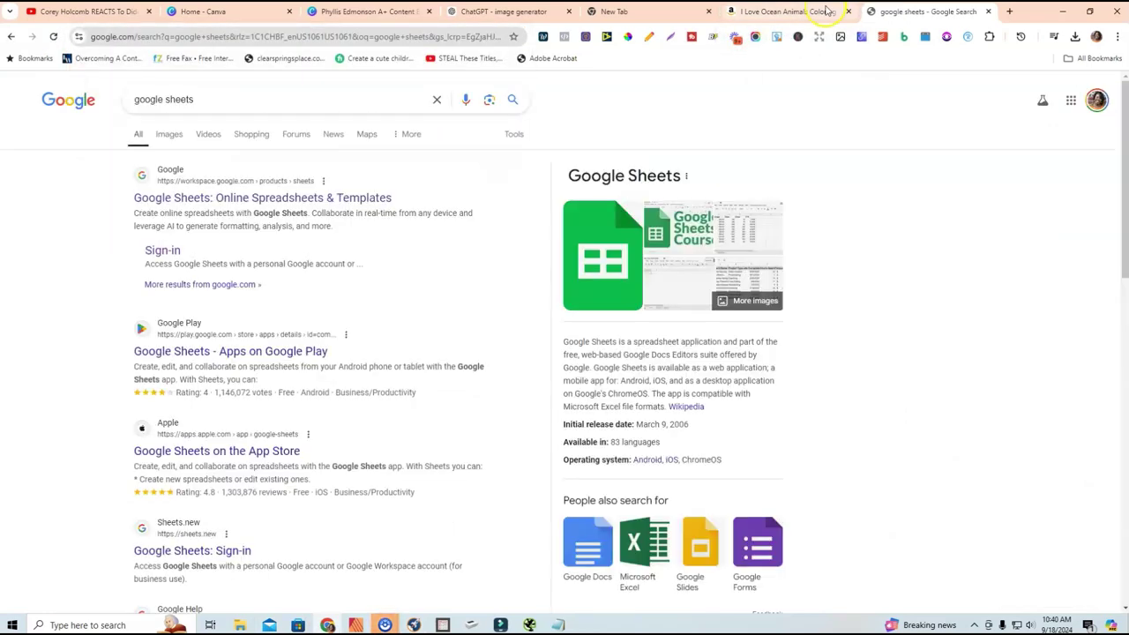
left_click(170, 197)
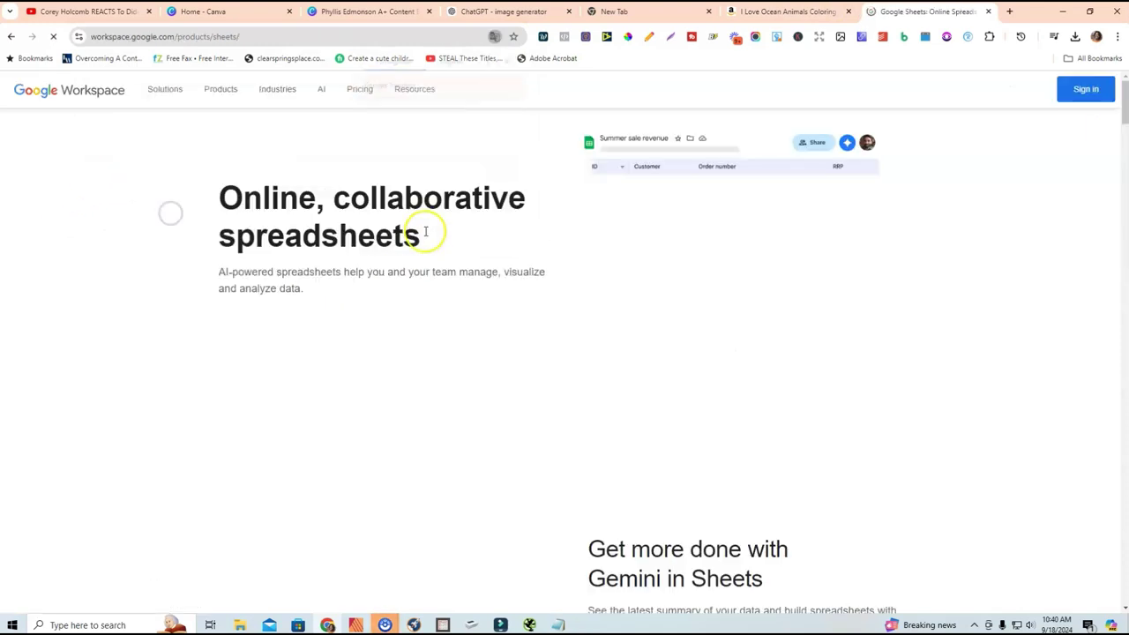
left_click(250, 323)
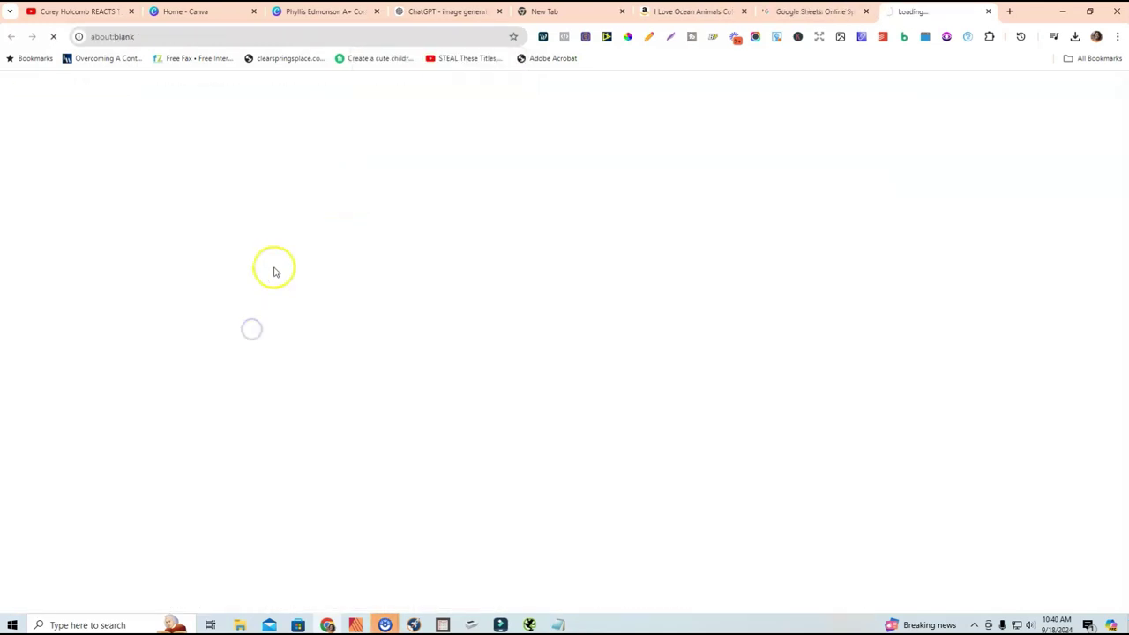
left_click(266, 194)
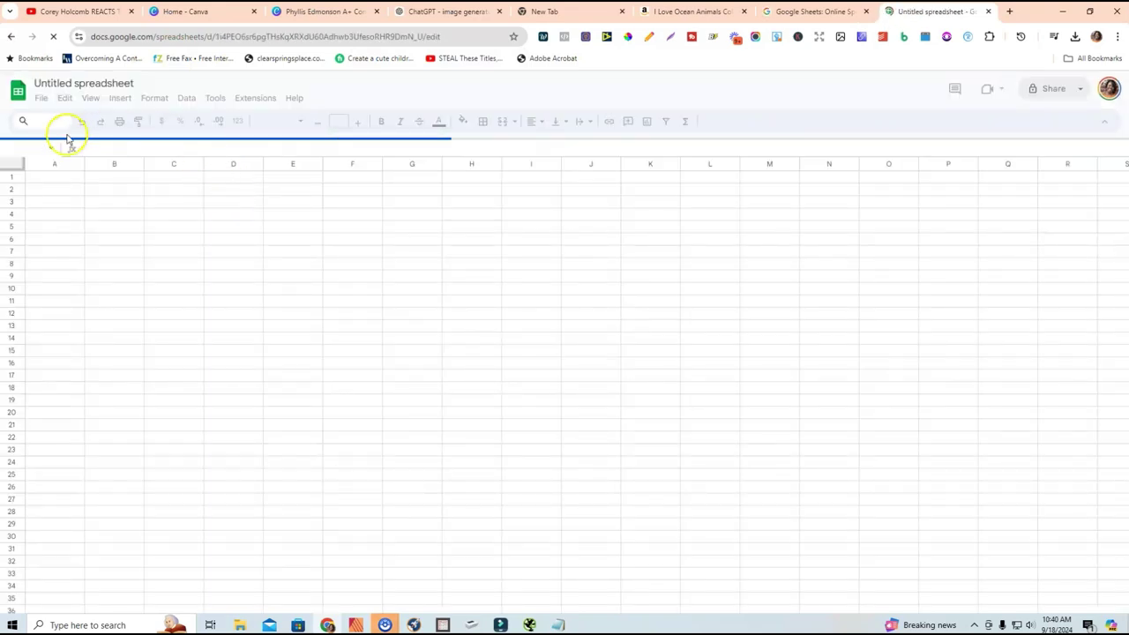
Rename the new spreadsheet as "Potential Niche Ideas KDP".
left_click(79, 85)
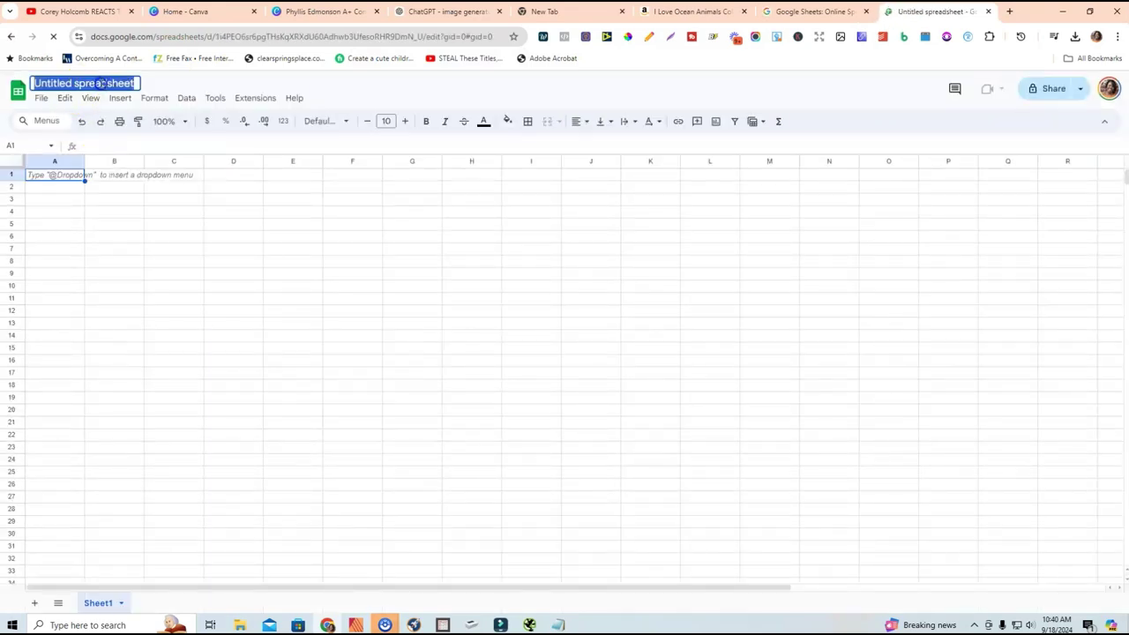
left_click(114, 80)
type("Pote")
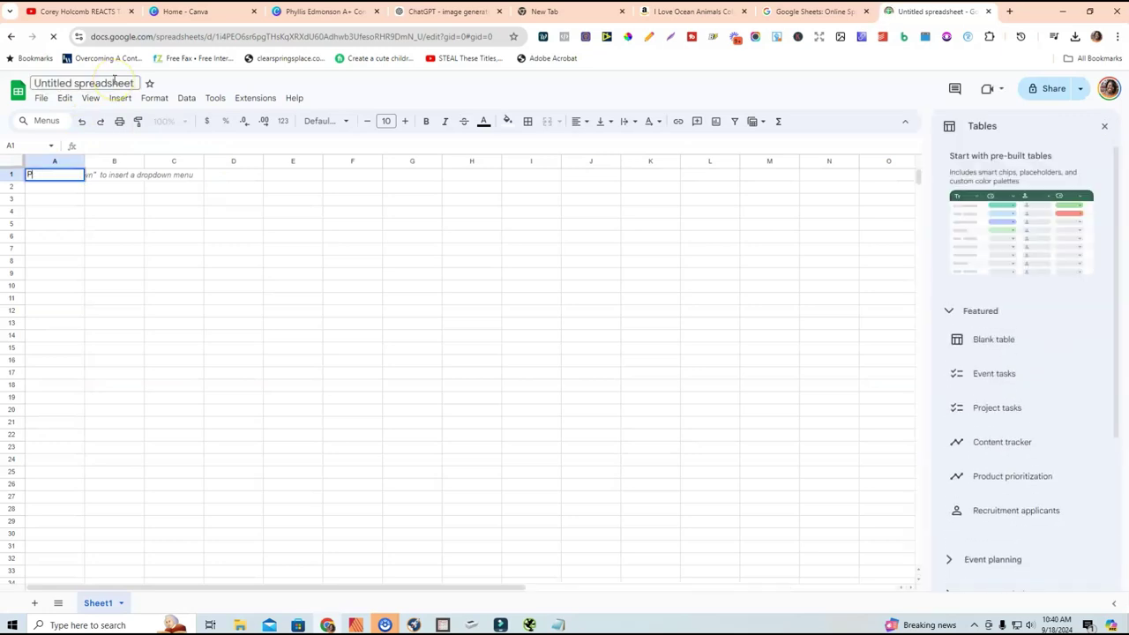
left_click(114, 80)
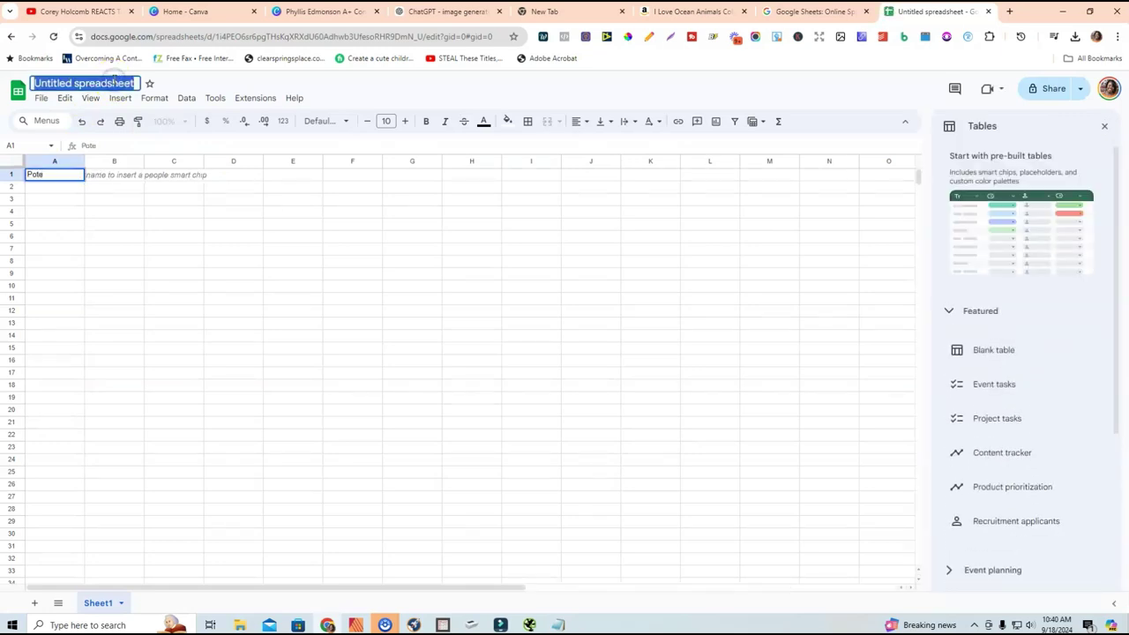
type("Potential")
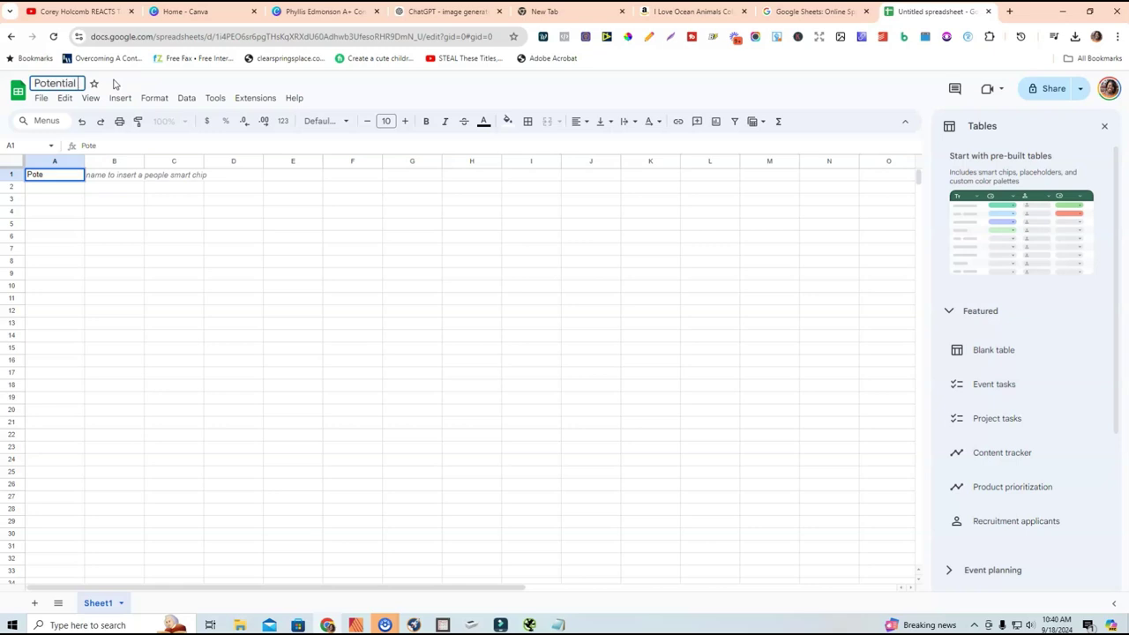
type(" Niche Idea")
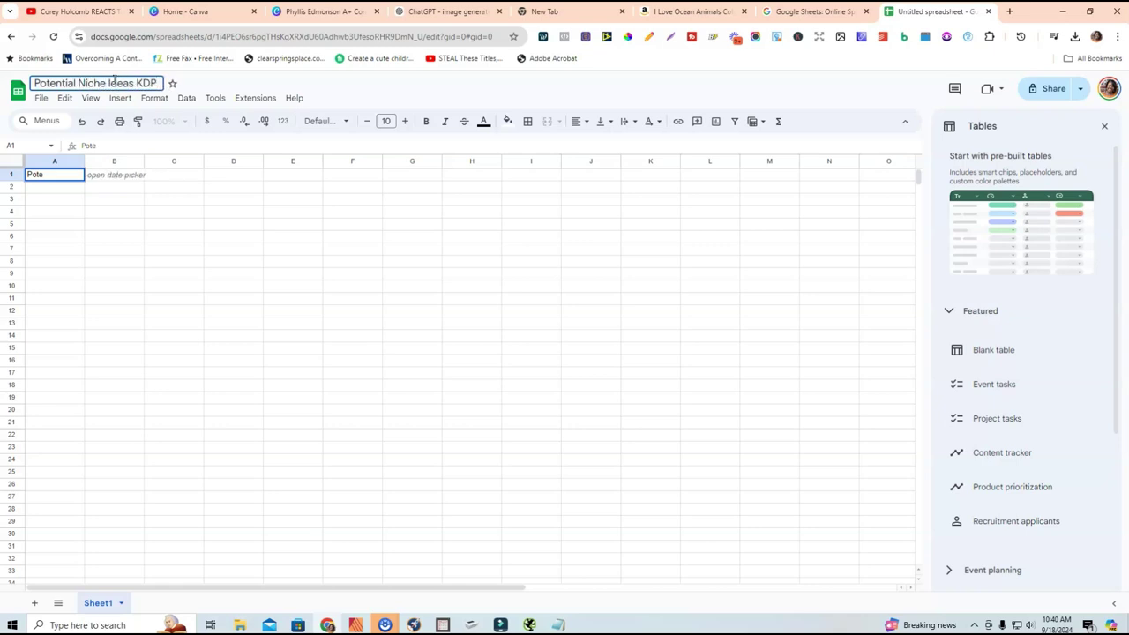
type("s KDP")
left_click(62, 182)
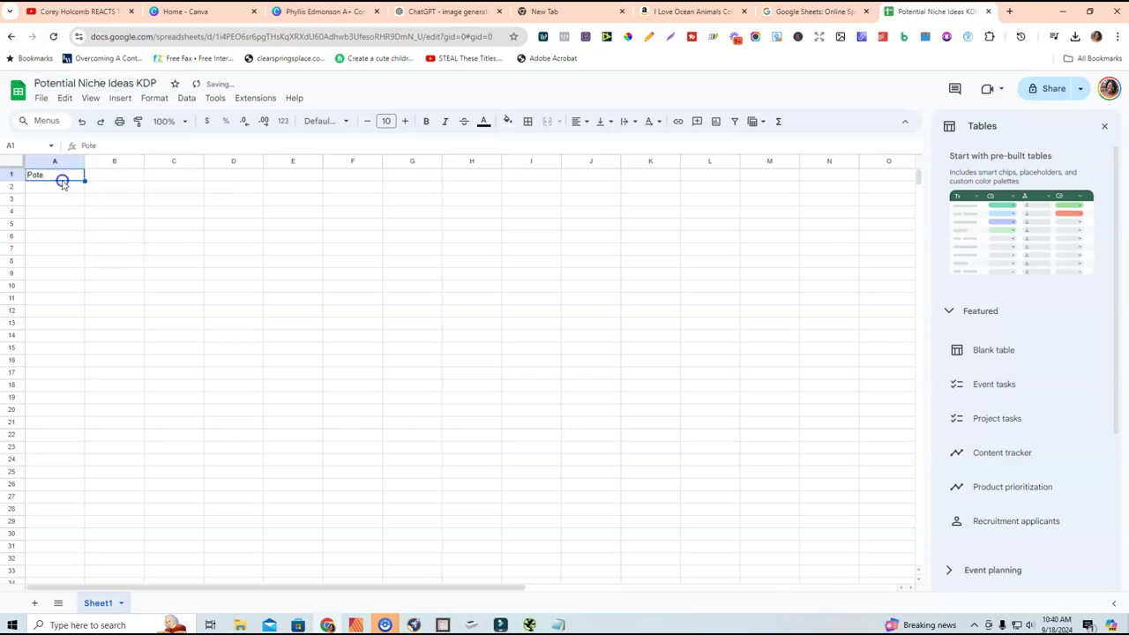
Copy the keyword "i love ocean animals coloring book" from Notepad into cell A1 of the spreadsheet.
left_click(558, 624)
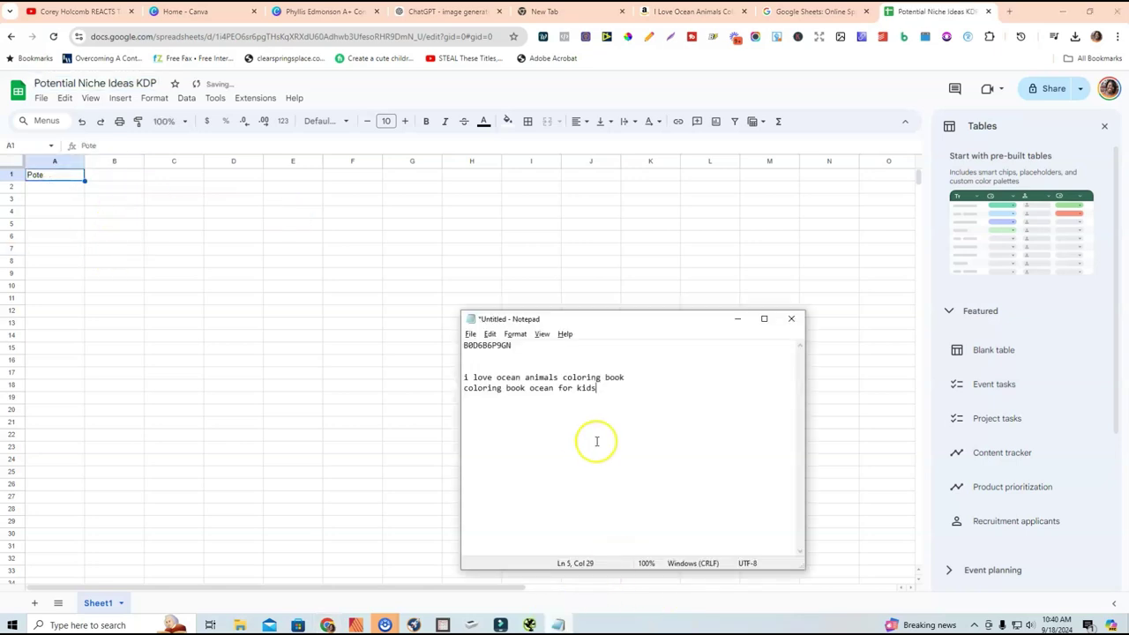
left_click_drag(627, 377, 455, 381)
key("ctrl+c")
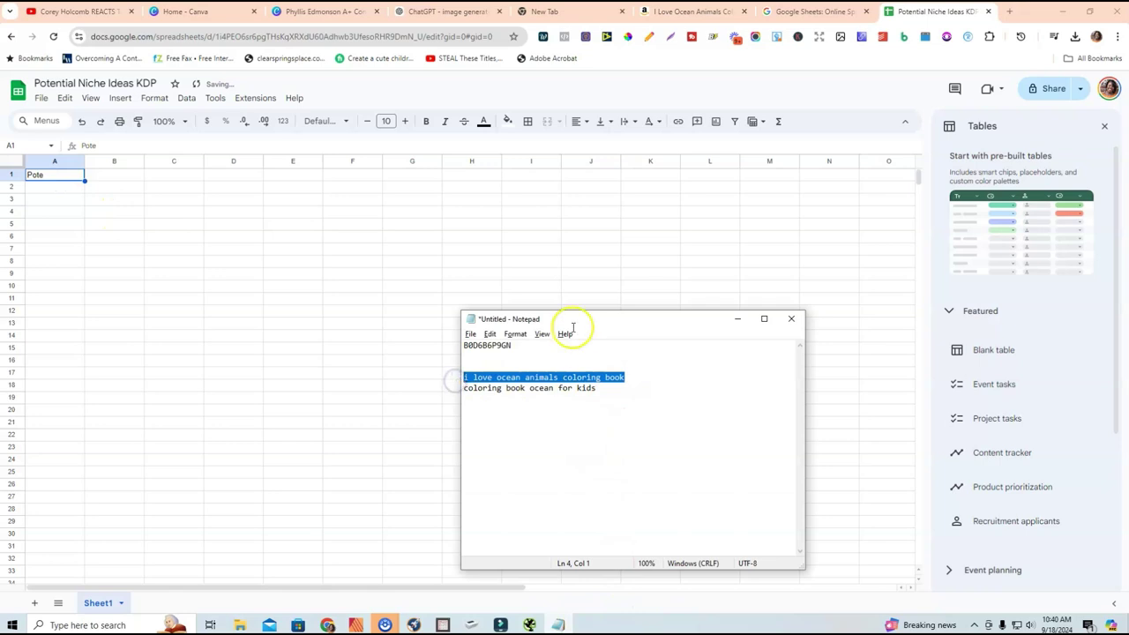
left_click(79, 179)
key("ctrl+v")
Copy the keyword "coloring book ocean for kids" from Notepad into cell A2 and widen column A.
left_click(64, 187)
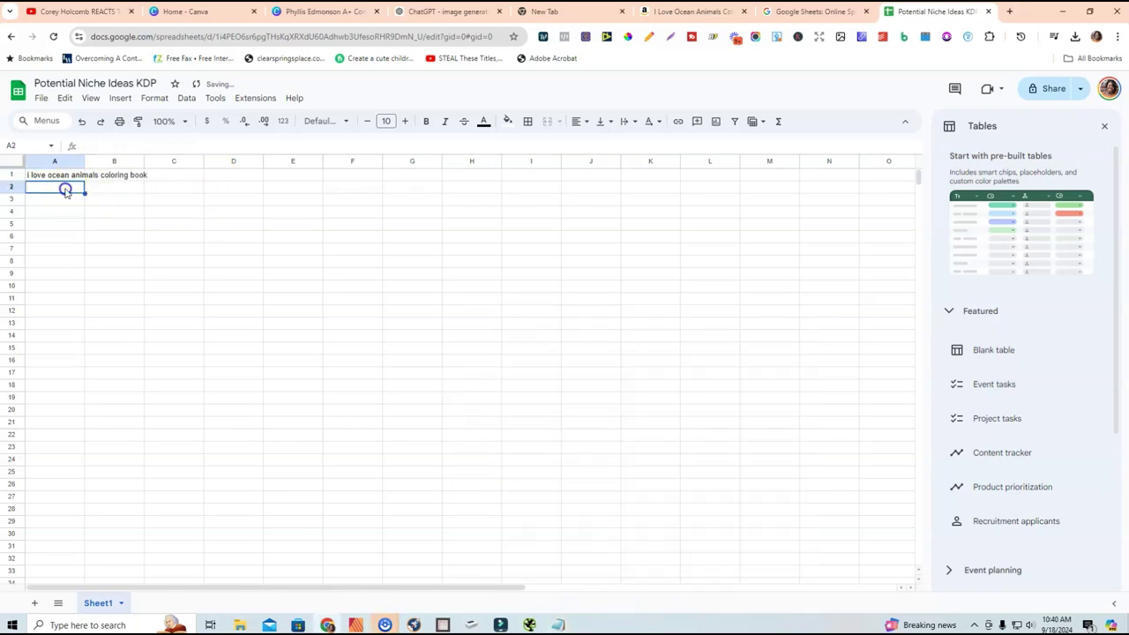
key("alt+Tab")
left_click_drag(598, 388, 456, 390)
key("ctrl+c")
key("alt+Tab")
key("ctrl+v")
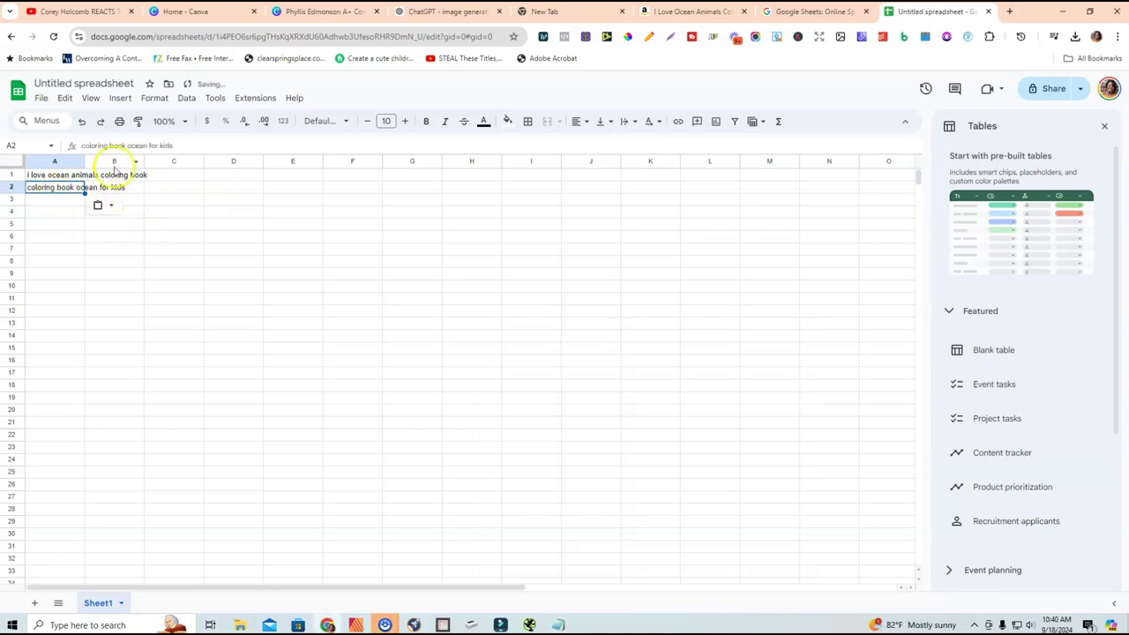
left_click_drag(84, 161, 119, 161)
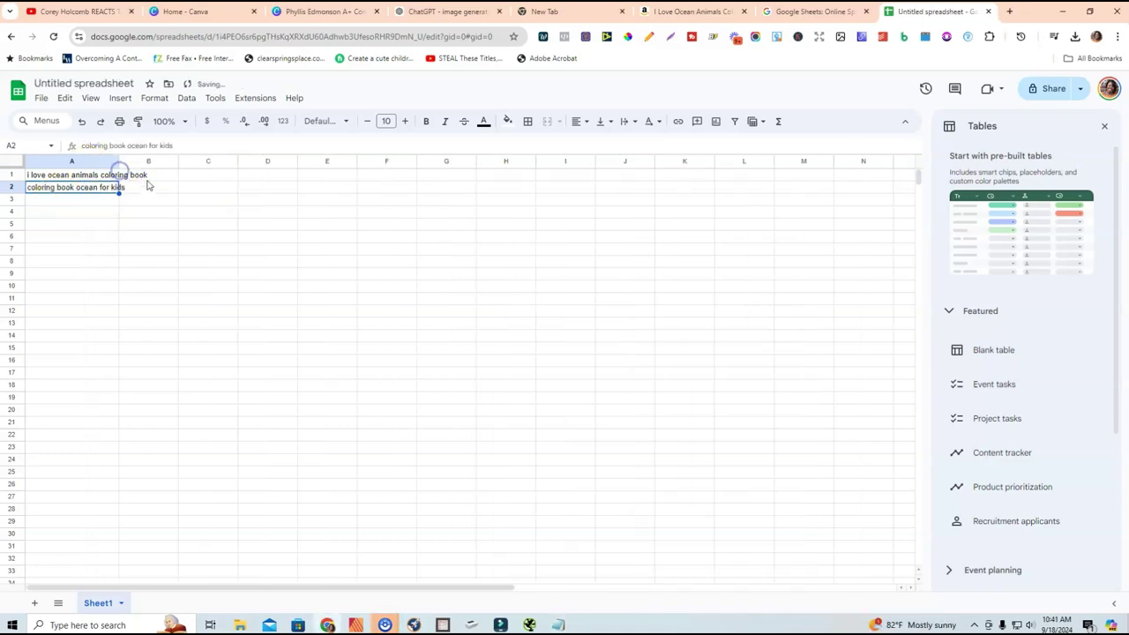
Copy the search volume 1,206 of "coloring book ocean for kids" from Publisher Rocket into cell B2 of the spreadsheet.
left_click(149, 174)
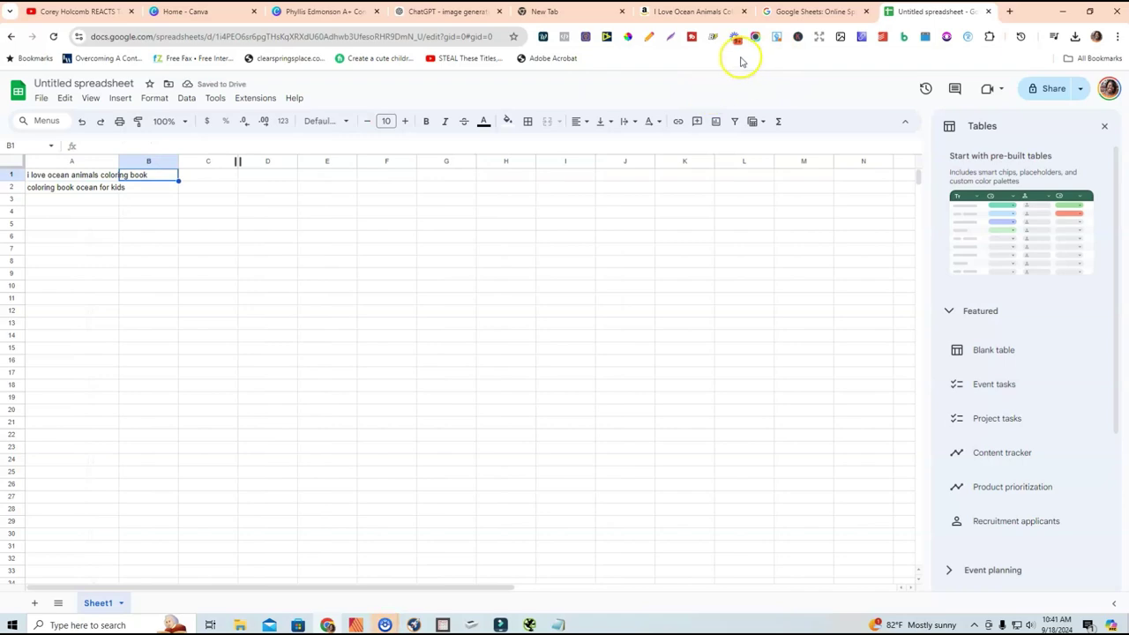
left_click(413, 624)
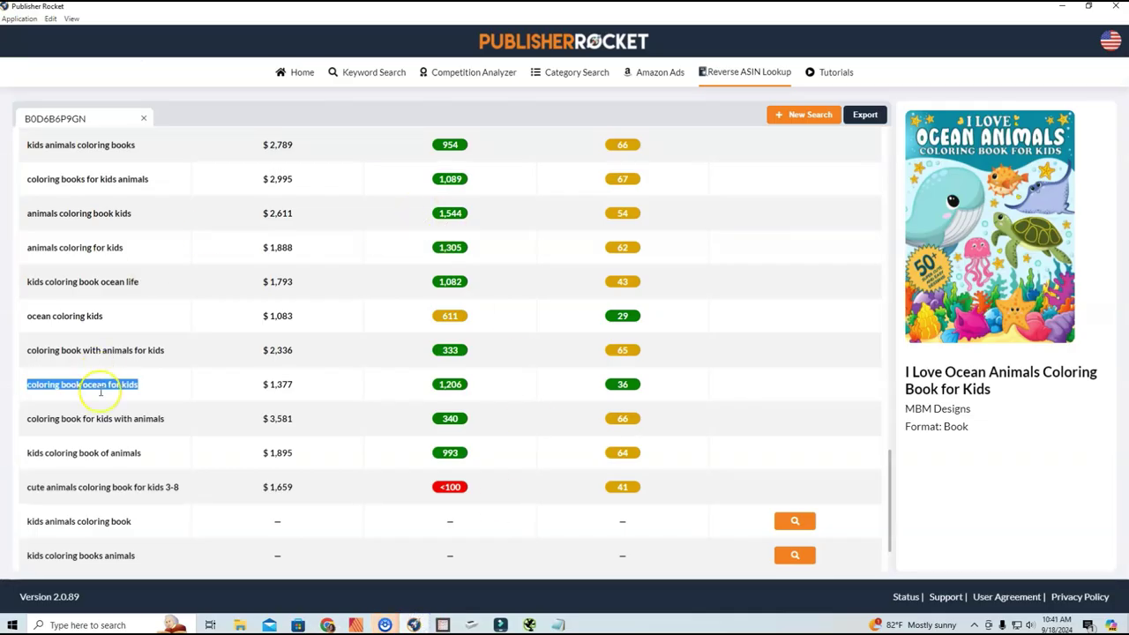
double_click(448, 385)
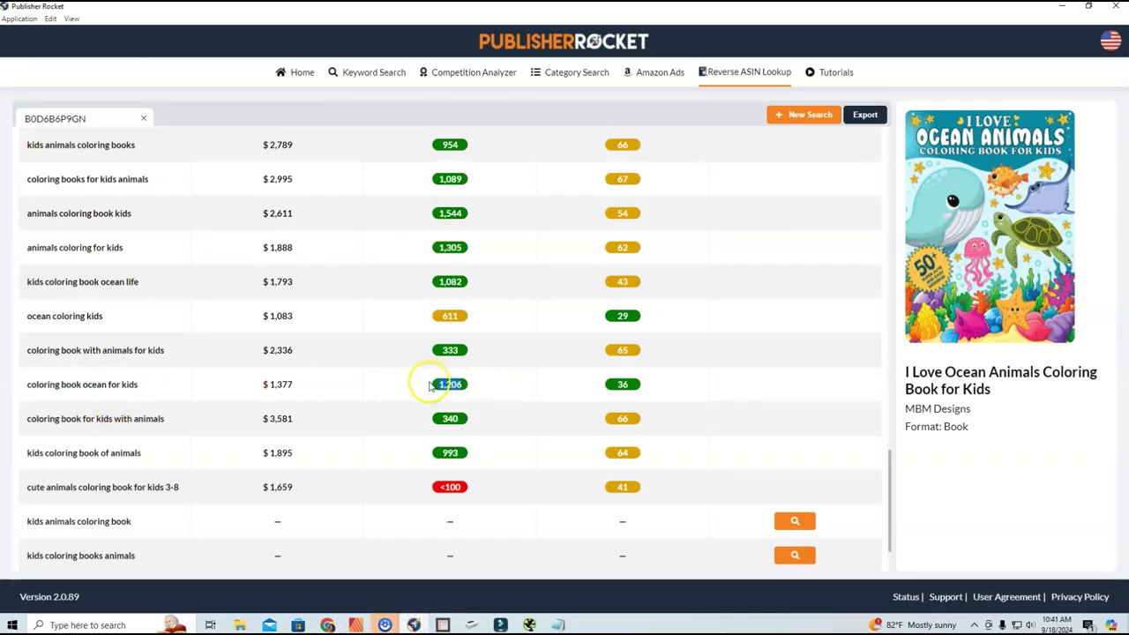
key("alt+Tab")
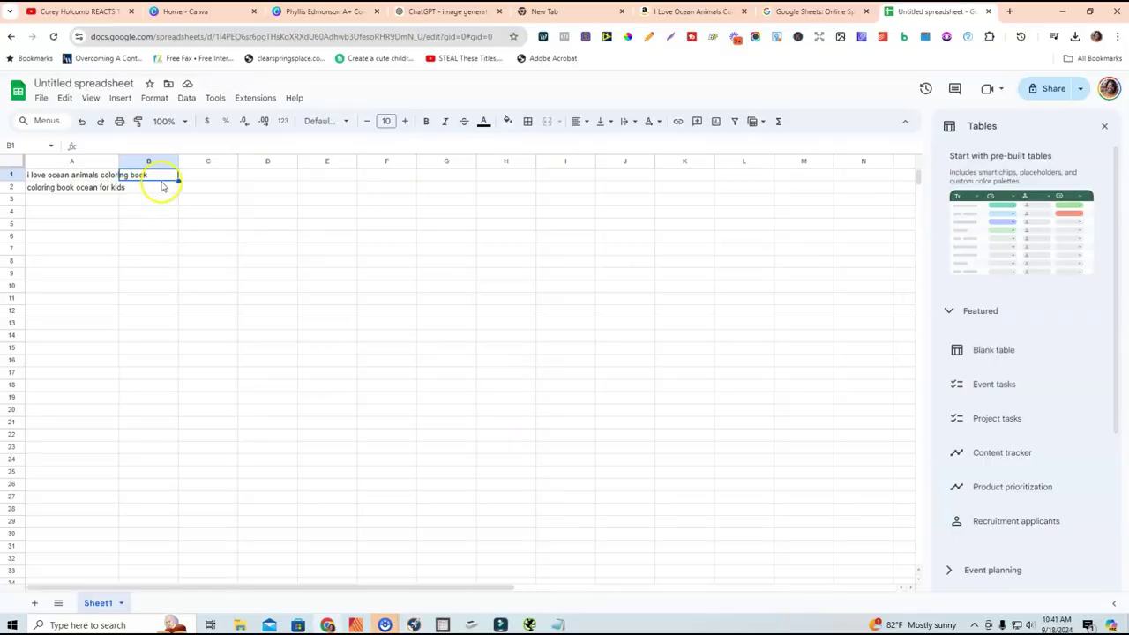
left_click(150, 192)
key("ctrl+v")
Copy the competition score 36 of "coloring book ocean for kids" from Publisher Rocket into cell C2.
left_click(210, 194)
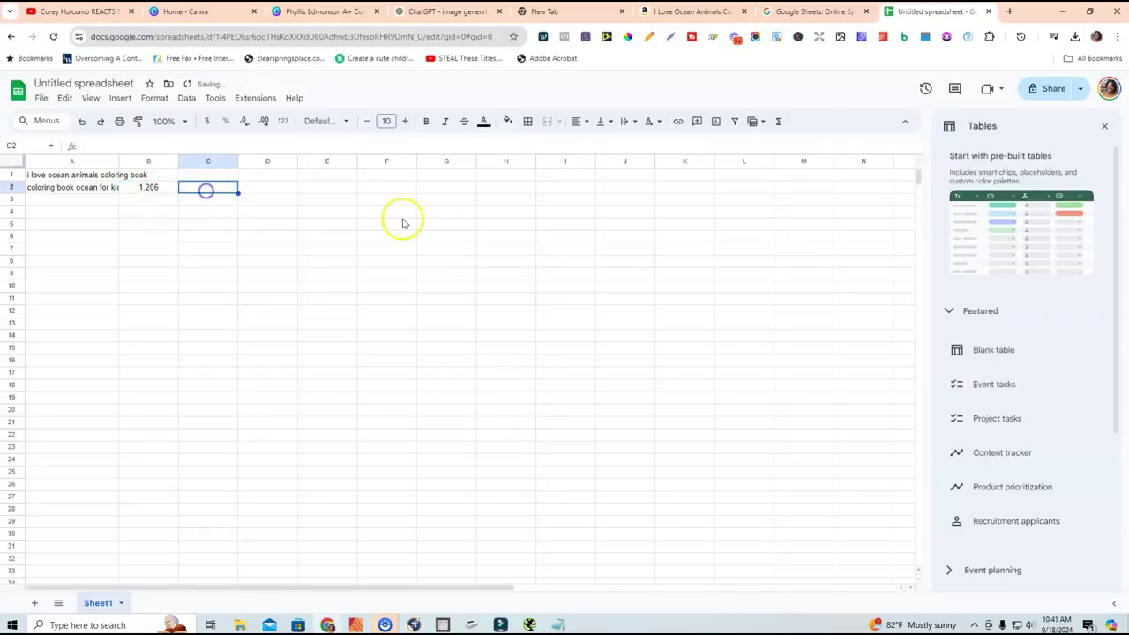
key("alt+Tab")
double_click(623, 385)
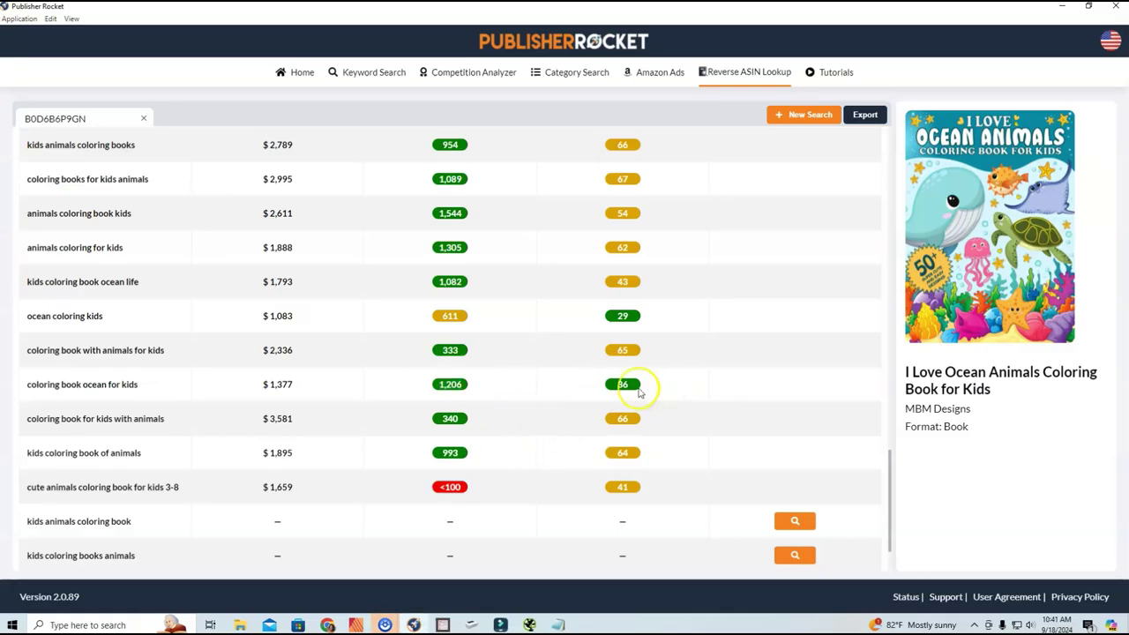
key("ctrl+c")
key("alt+Tab")
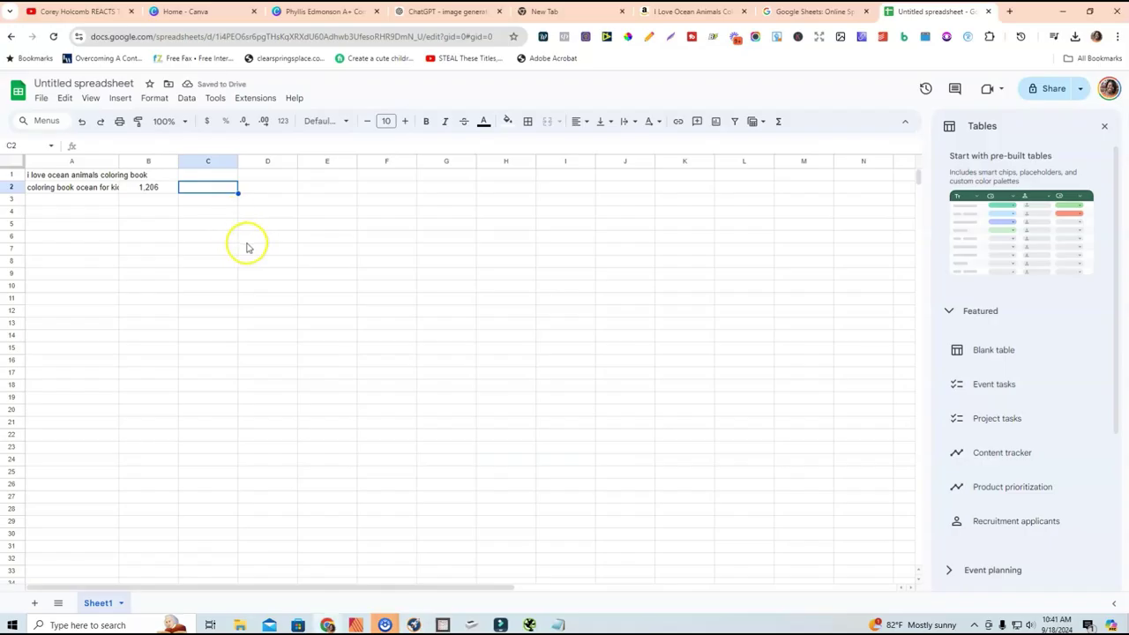
key("ctrl+v")
Insert a row above the first keyword and enter the header "Keyword" in cell A1.
left_click(55, 176)
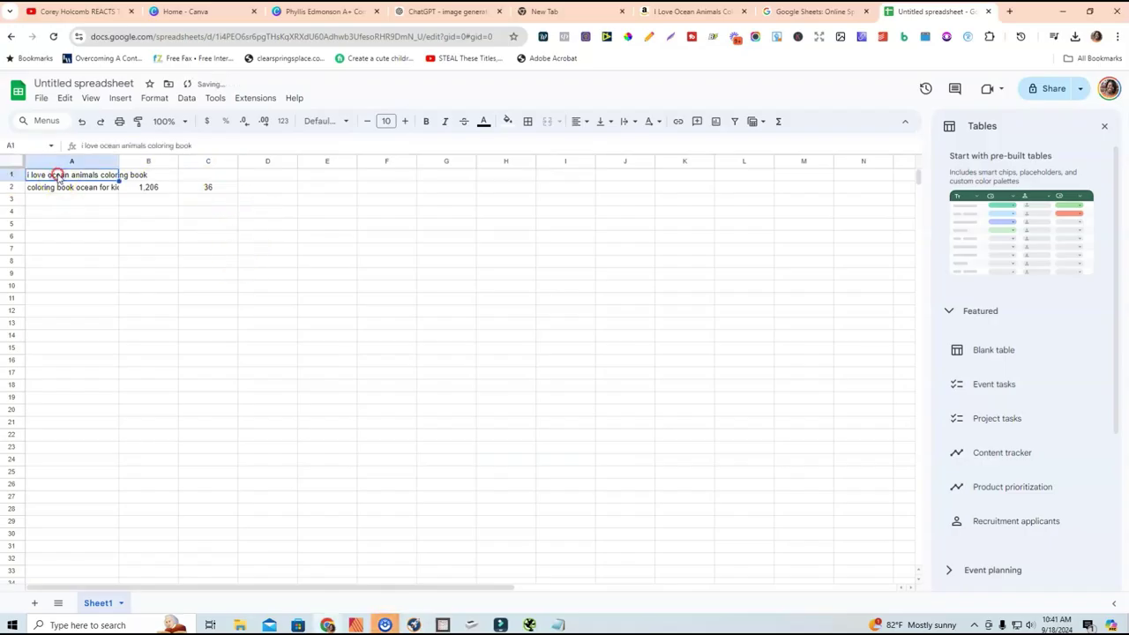
right_click(55, 175)
left_click(104, 249)
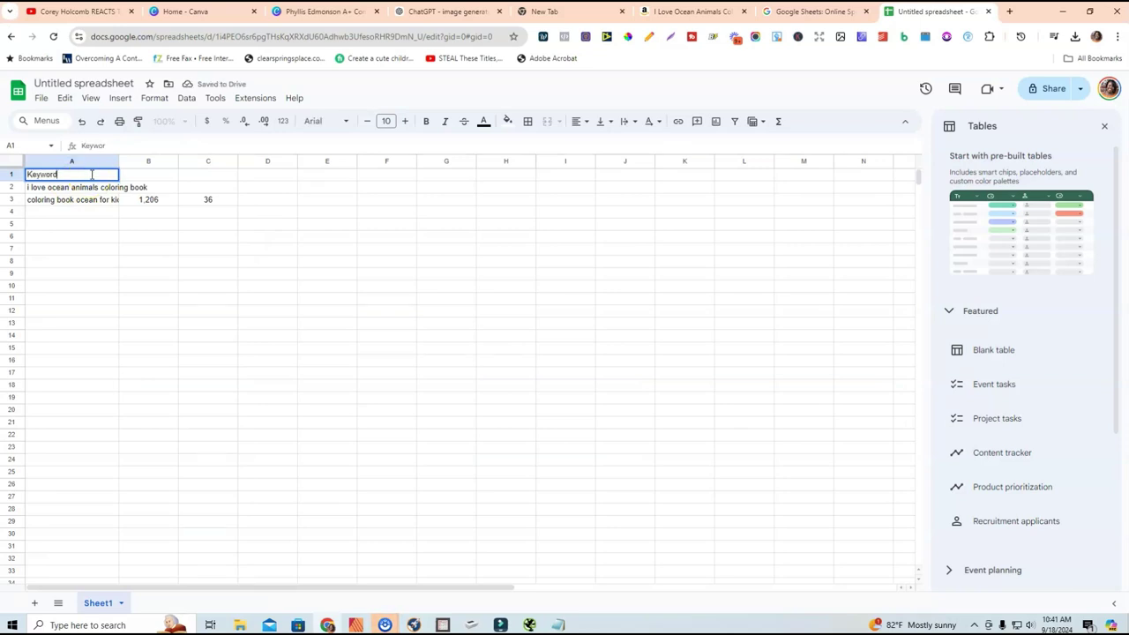
type("Keyword")
Check the search volume column in Publisher Rocket and enter the header "Searches Per Month" in cell B1 of the spreadsheet.
left_click(149, 179)
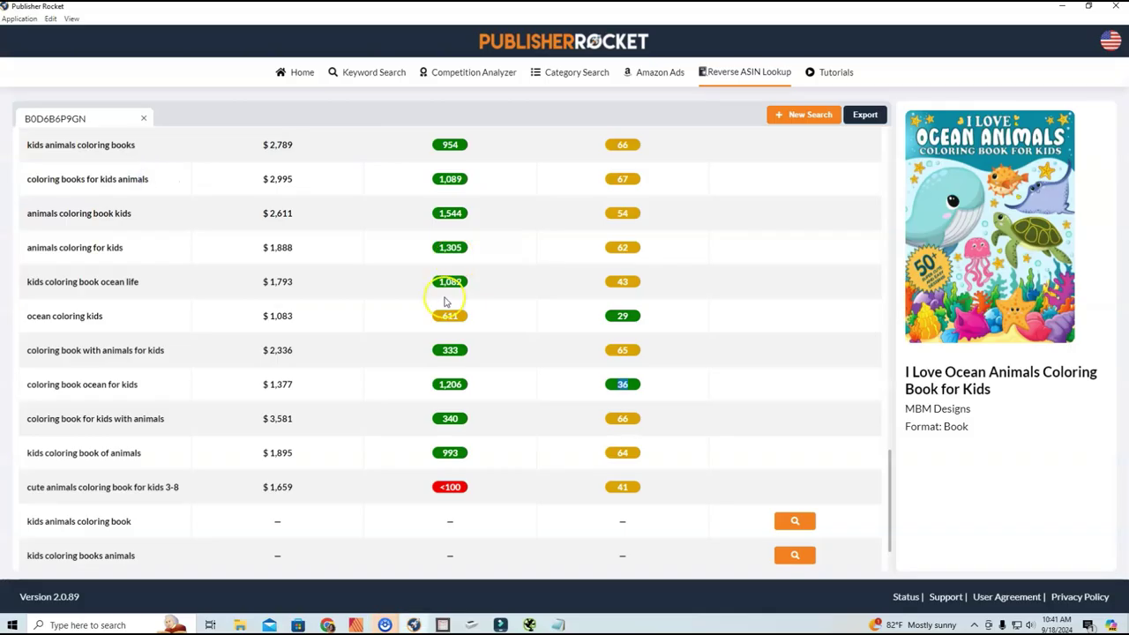
scroll(445, 283, "up", 5)
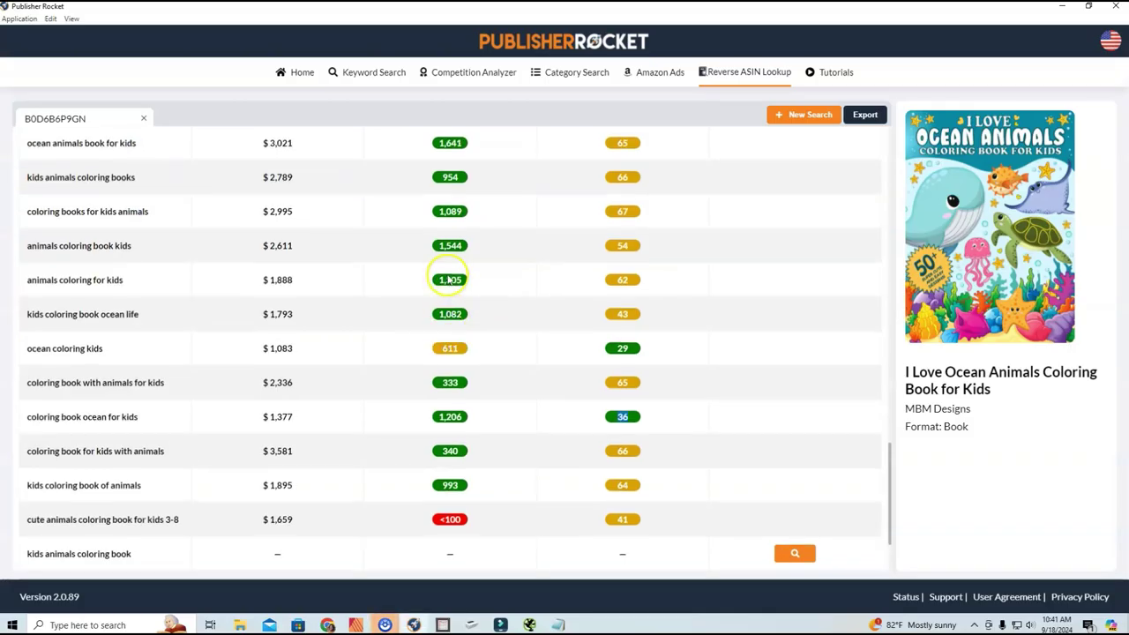
scroll(445, 278, "up", 15)
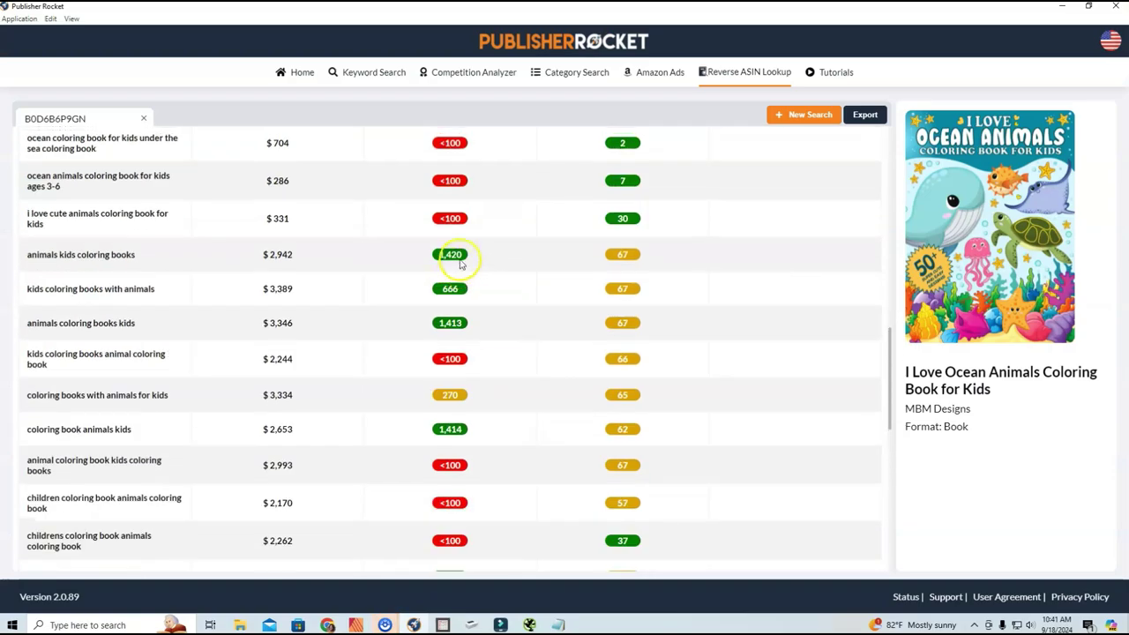
scroll(465, 256, "up", 5)
key("alt+Tab")
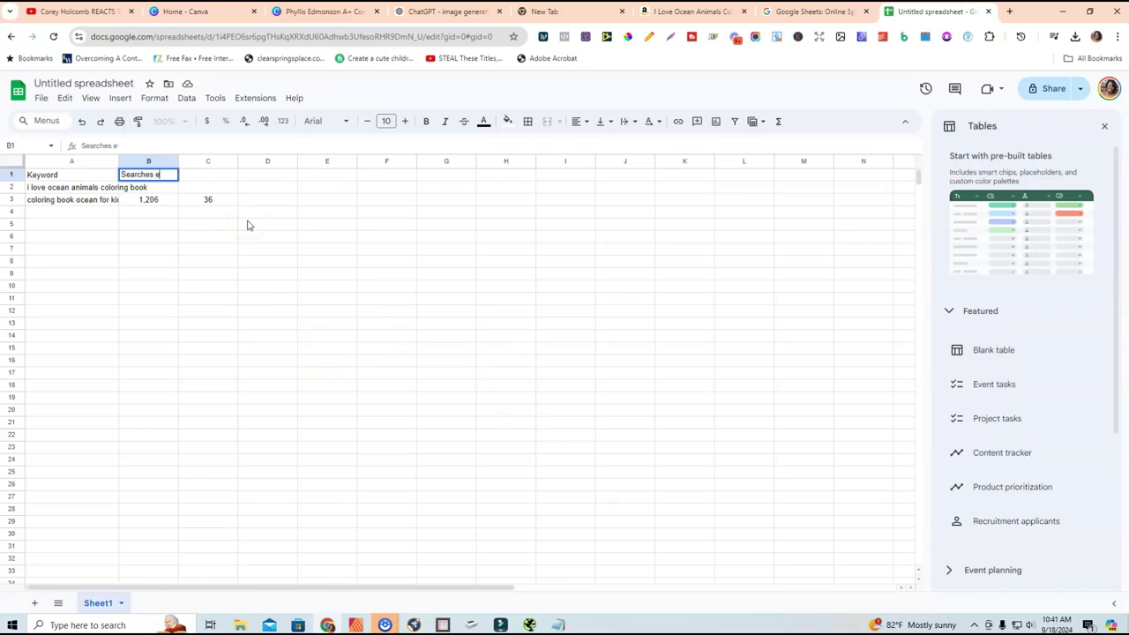
type("Searches Per Month")
key("Tab")
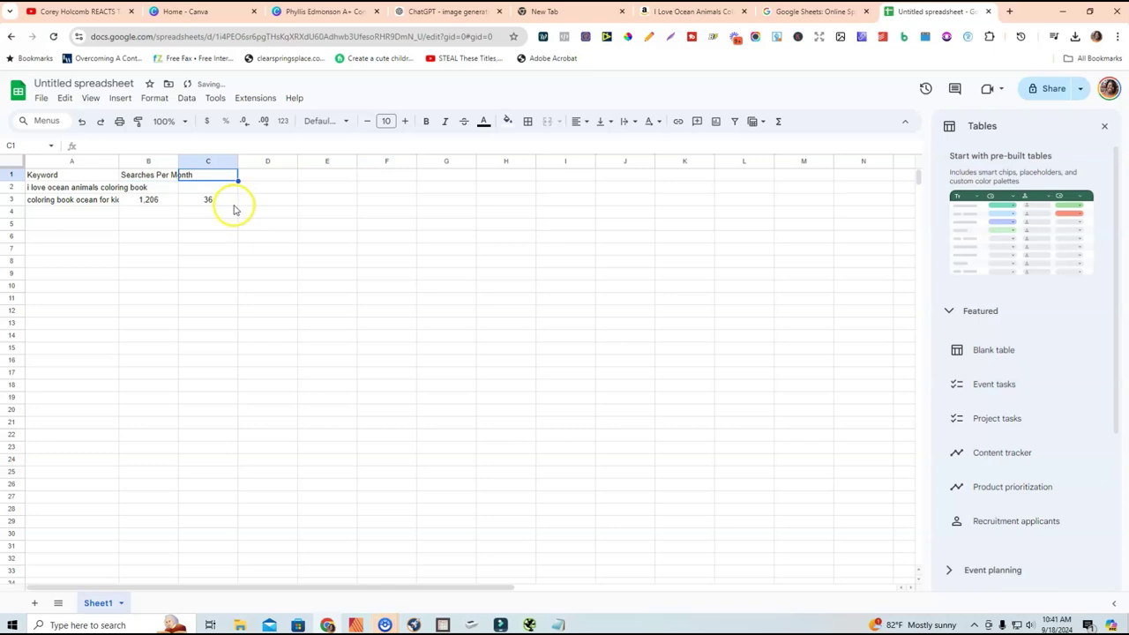
Enter the header "Competition" in cell C1 and widen column B to fit its "Searches Per Month" header.
type("Competition")
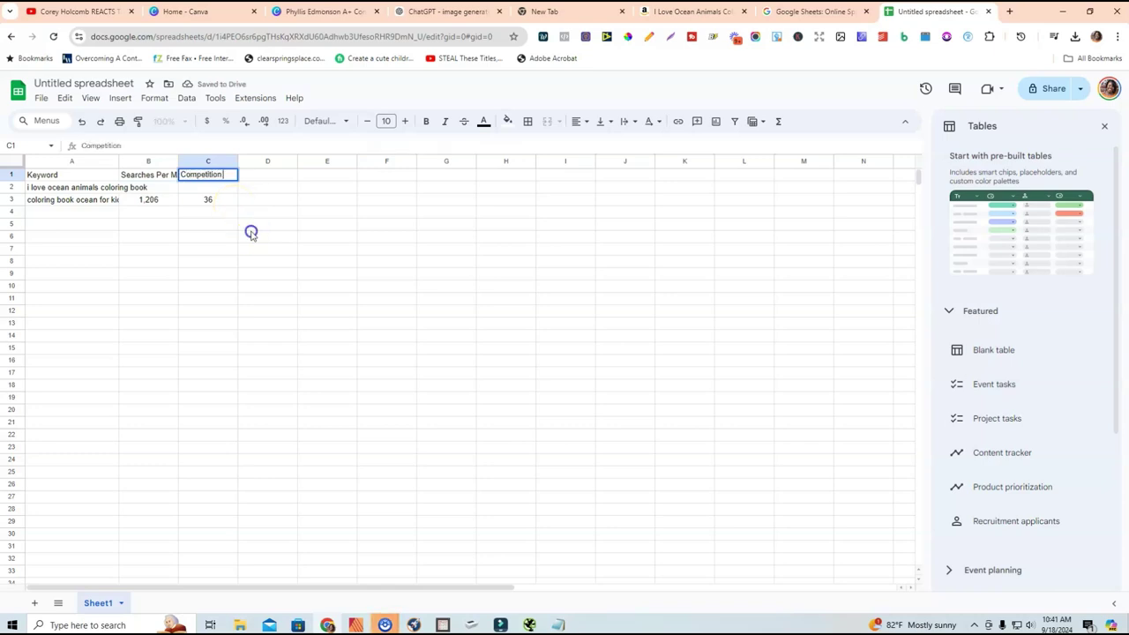
left_click(251, 231)
left_click_drag(177, 161, 208, 161)
Give header cells A1:C1 a light yellow fill with bold, centered text, and widen column A to fit the keywords.
left_click_drag(59, 176, 255, 176)
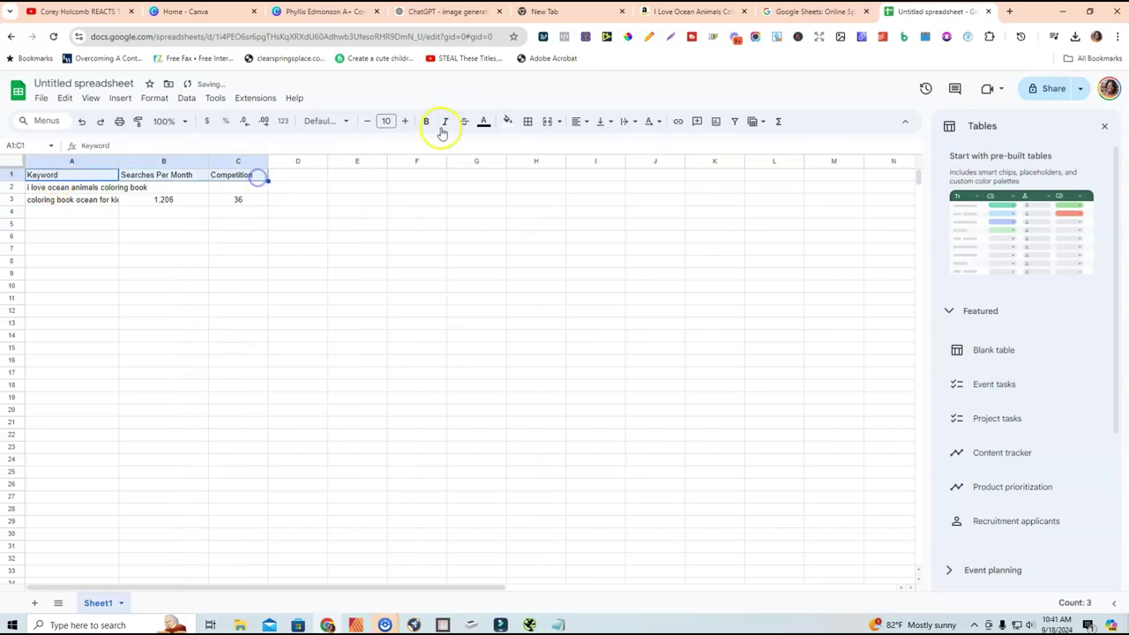
left_click(507, 121)
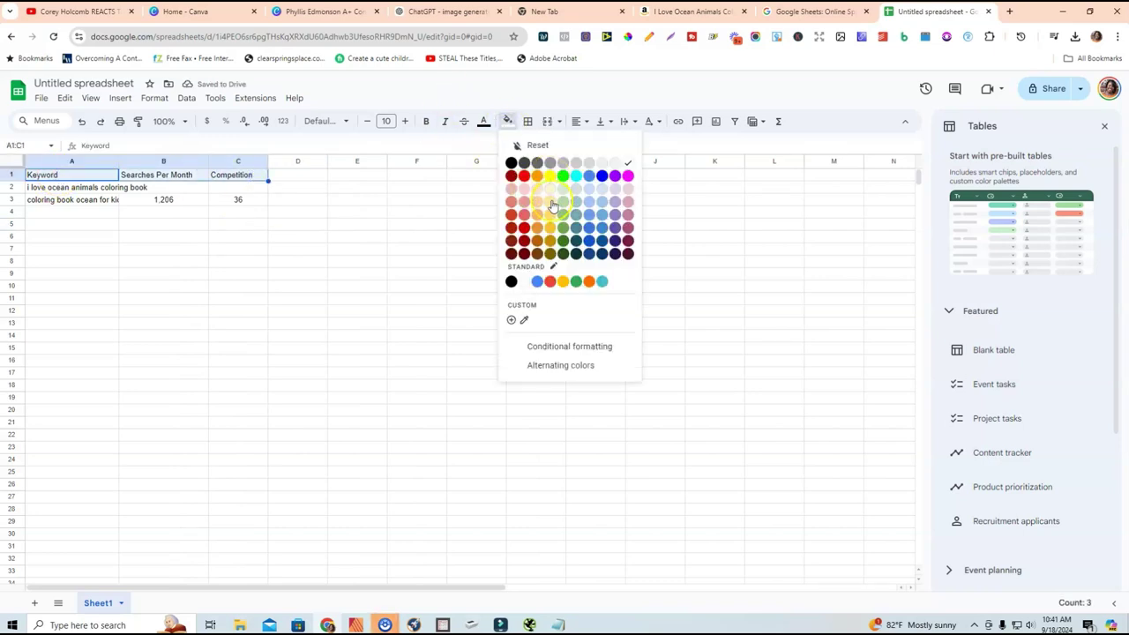
left_click(550, 189)
left_click(508, 121)
left_click(549, 203)
left_click(426, 121)
left_click(576, 123)
left_click(595, 142)
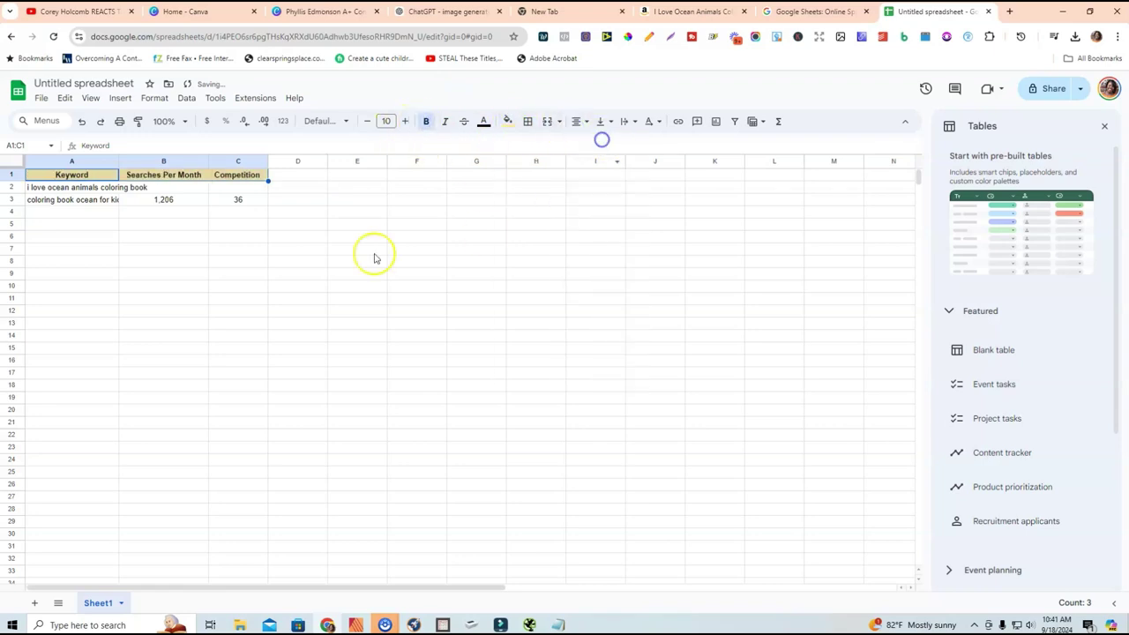
left_click(358, 261)
left_click_drag(119, 161, 184, 175)
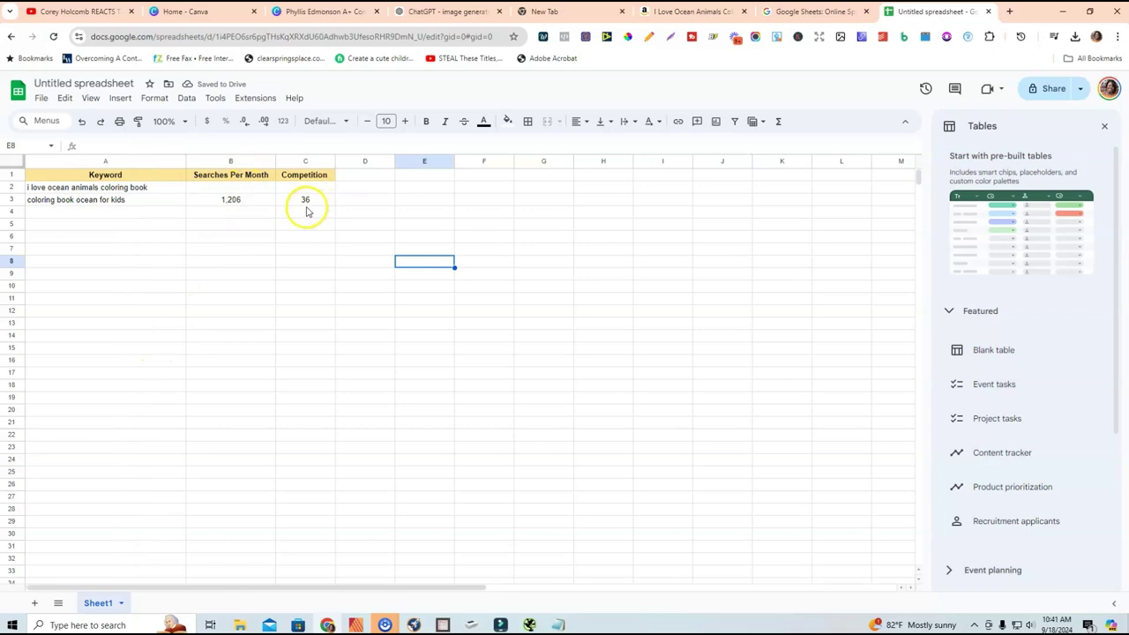
Rename the spreadsheet as "KDP Niche Ideas".
left_click(97, 83)
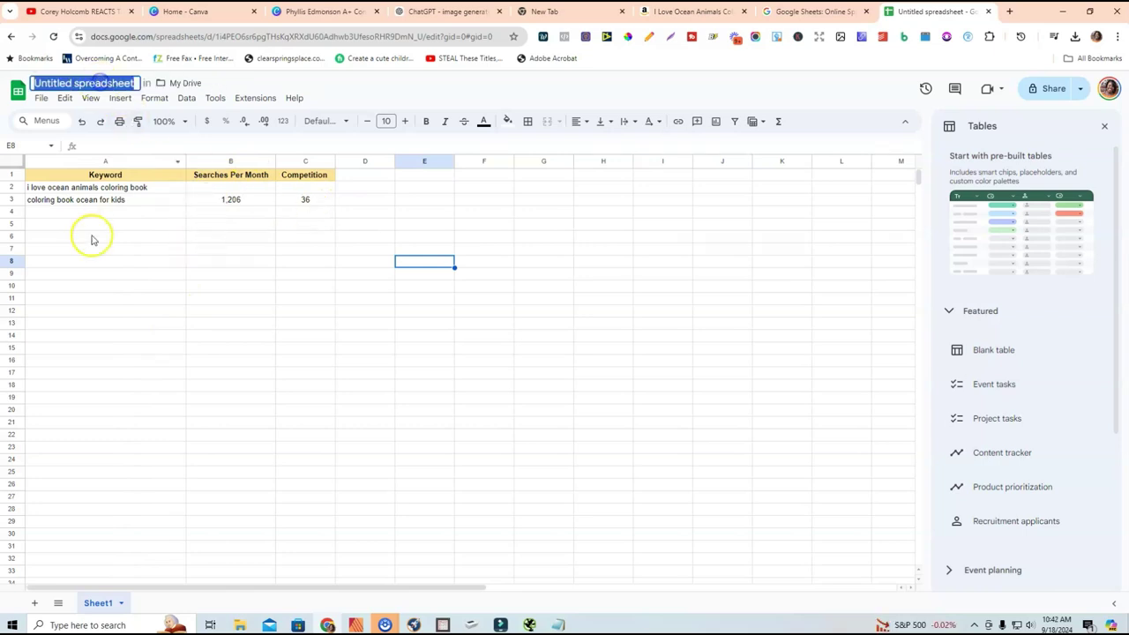
left_click(93, 239)
left_click(83, 77)
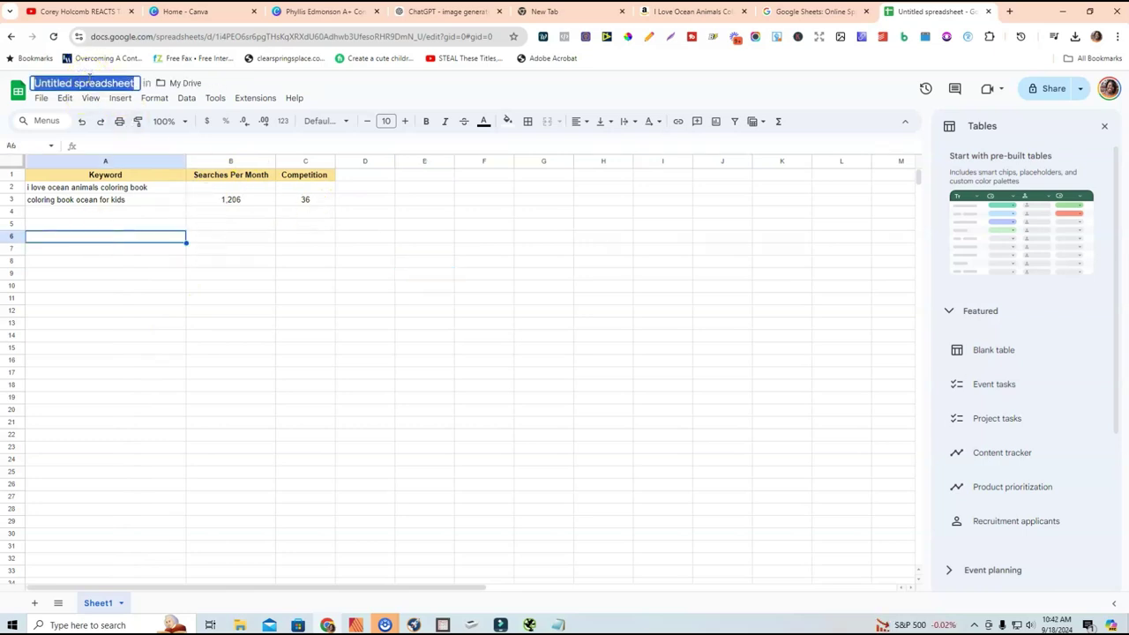
type("KDP Niche Ideas")
left_click(128, 199)
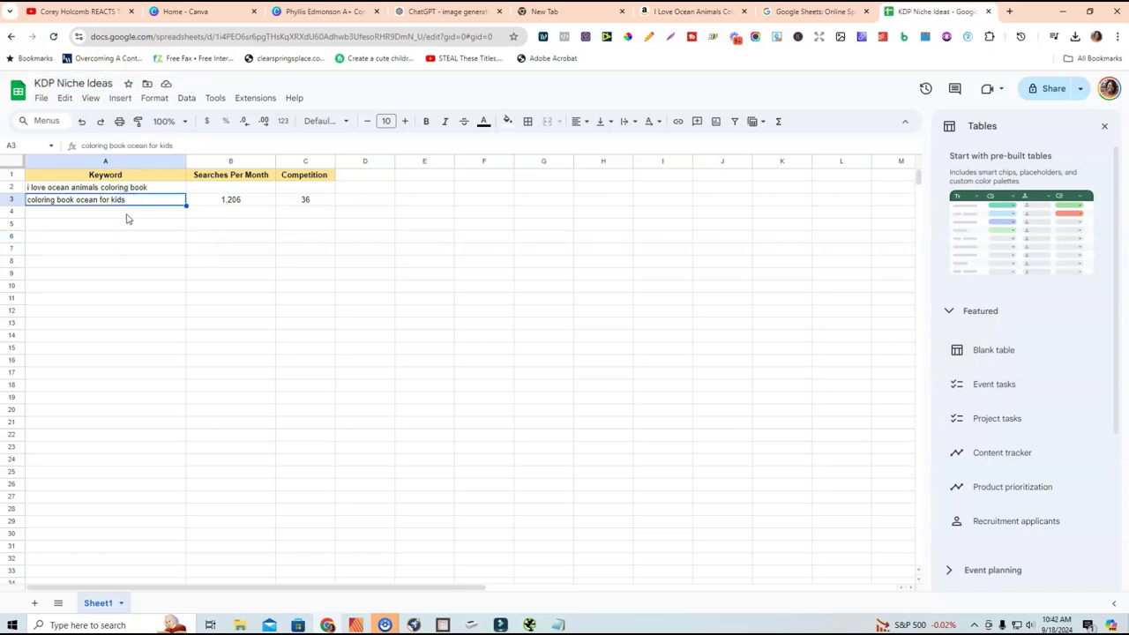
Switch to Publisher Rocket and examine the search volumes and competition scores of the remaining ranked keywords on the first page.
left_click(414, 625)
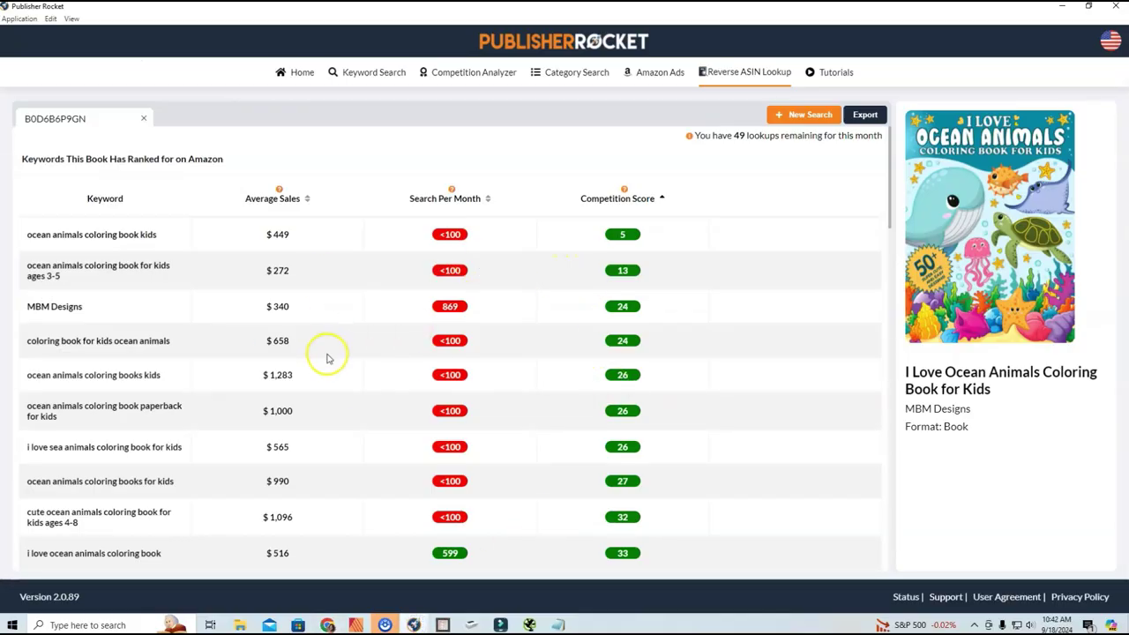
scroll(327, 353, "down", 3)
scroll(327, 351, "down", 2)
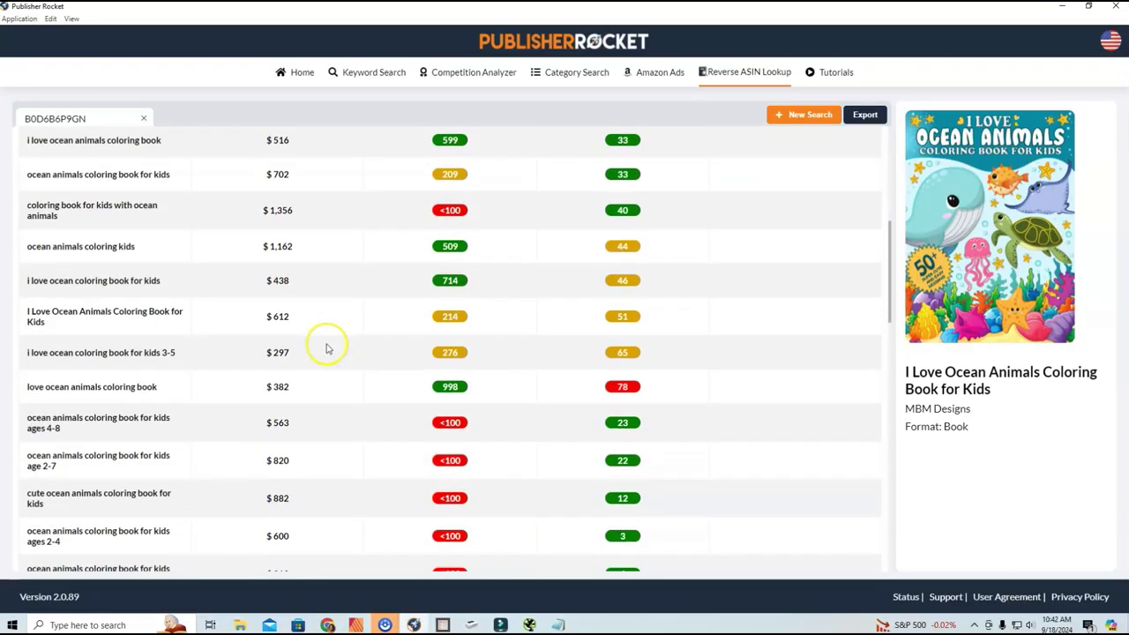
scroll(327, 346, "down", 3)
scroll(324, 347, "down", 1)
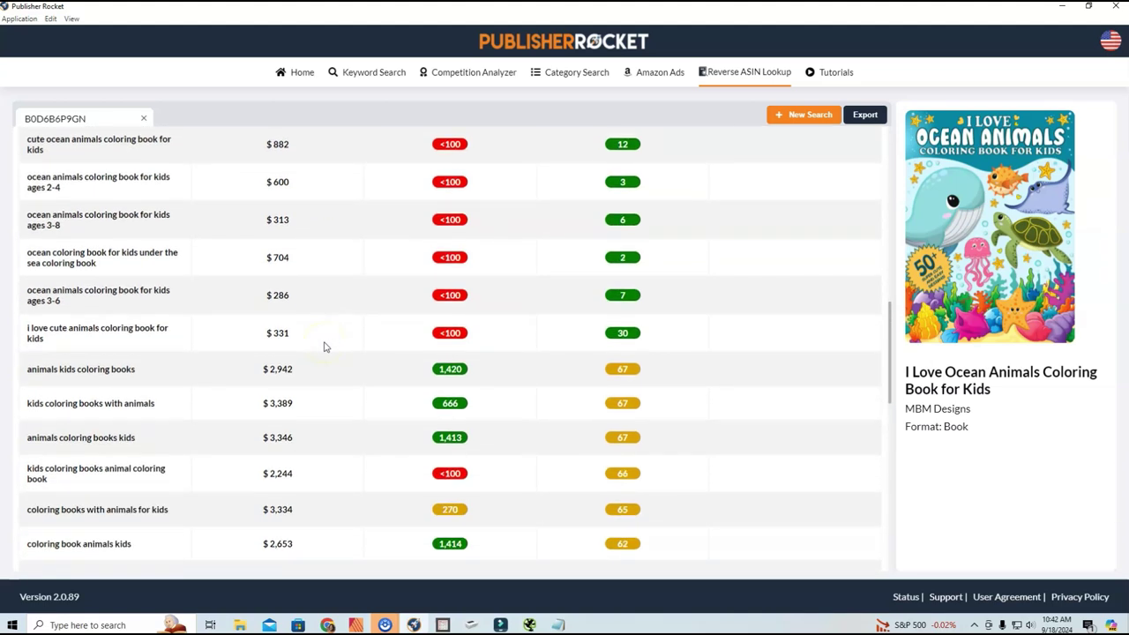
mouse_move(454, 374)
mouse_move(620, 332)
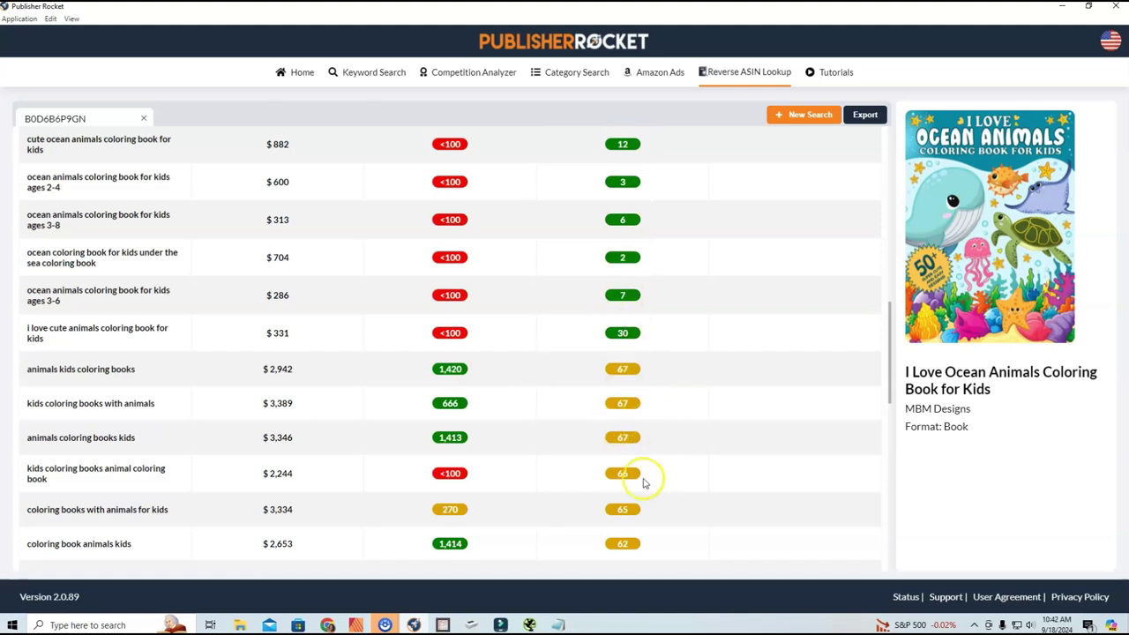
scroll(646, 477, "down", 5)
scroll(693, 404, "down", 4)
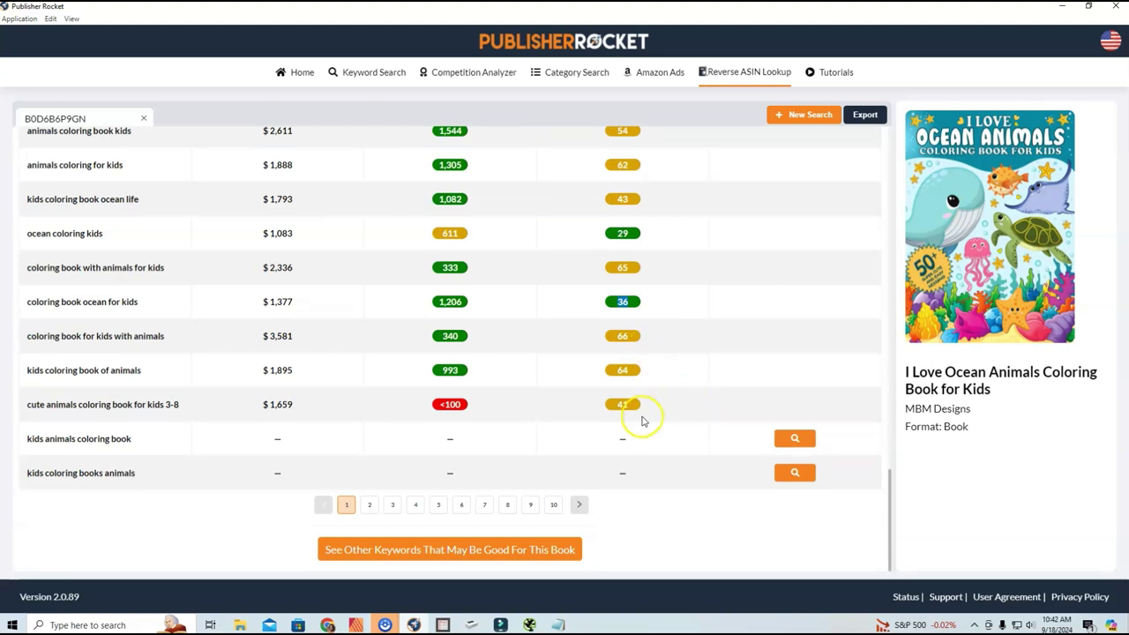
Review the second page of the book's ranked keywords, and return to the first page.
left_click(370, 507)
scroll(397, 363, "up", 10)
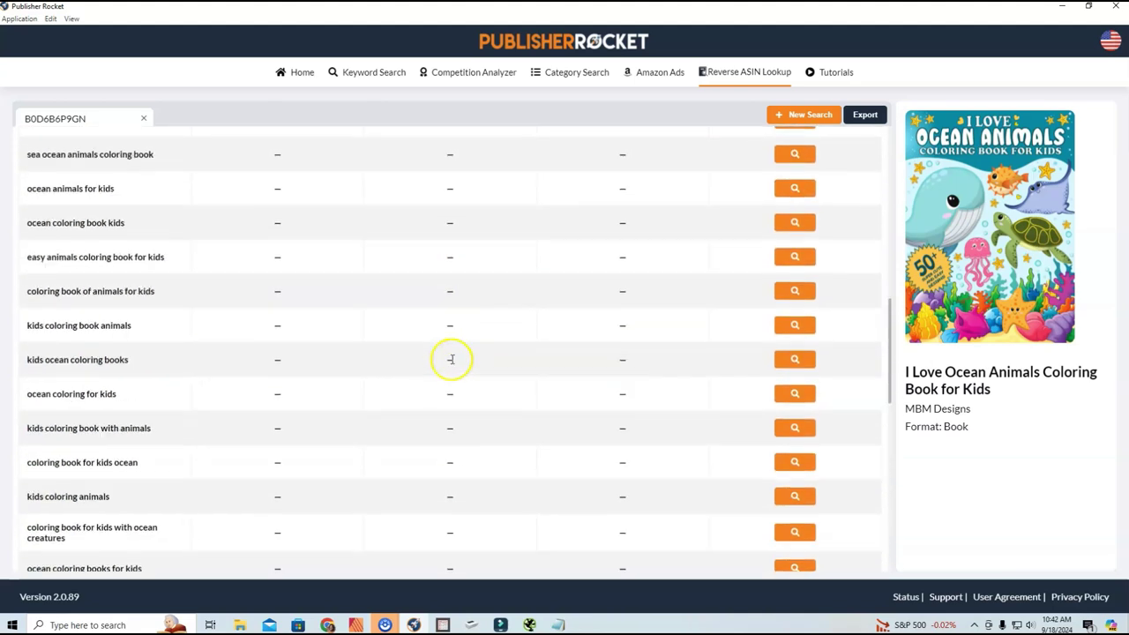
scroll(452, 360, "up", 5)
scroll(450, 361, "down", 5)
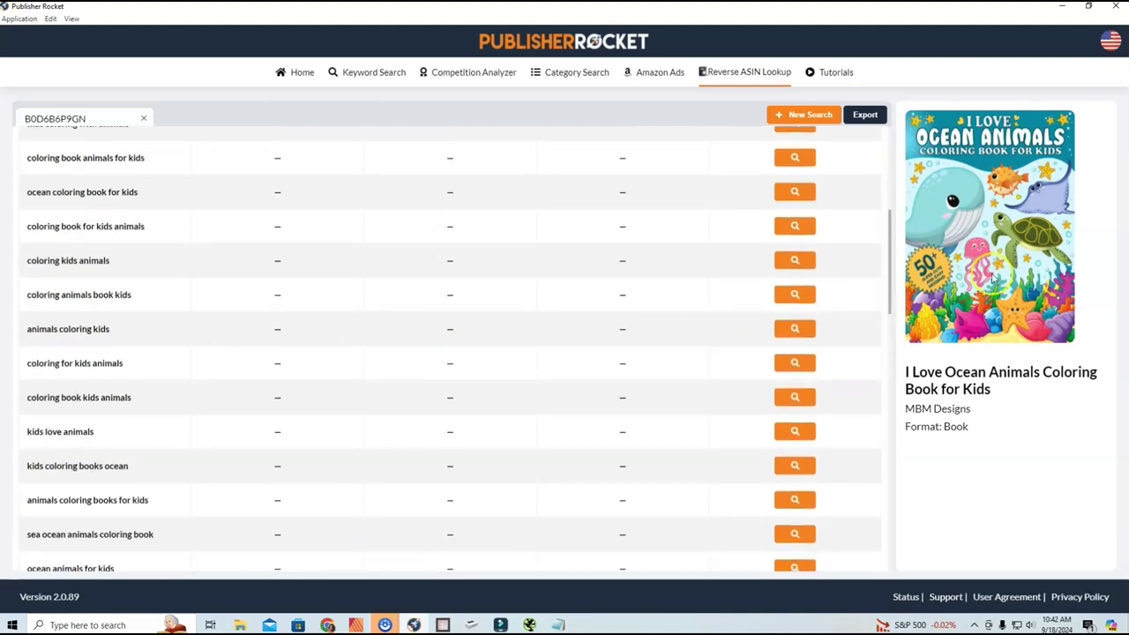
scroll(393, 348, "down", 2)
scroll(415, 380, "down", 6)
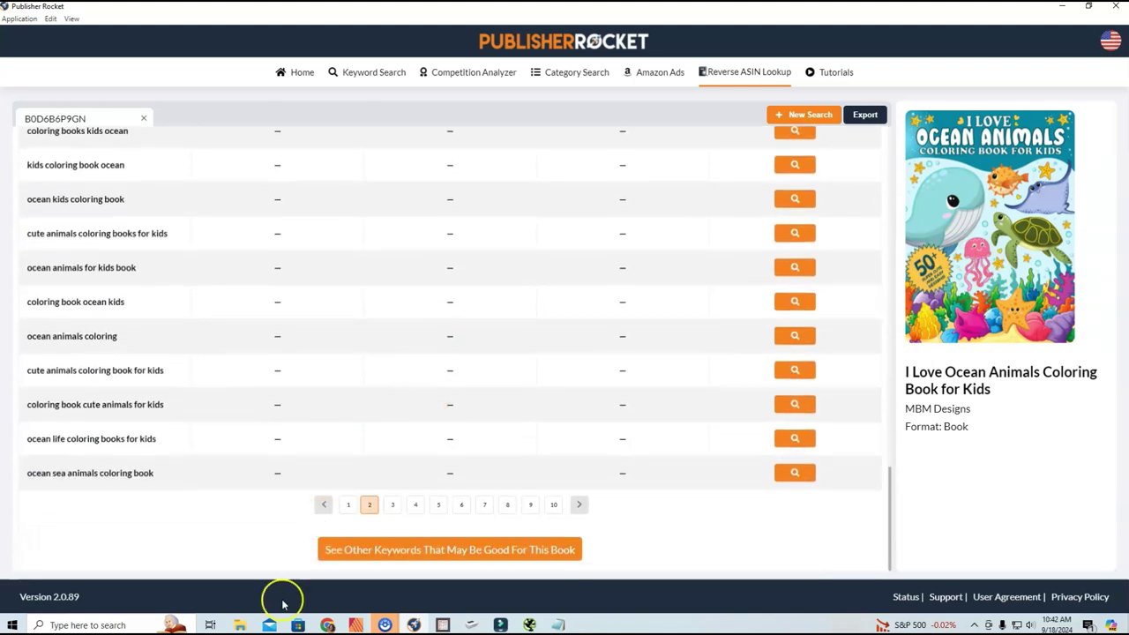
left_click(348, 503)
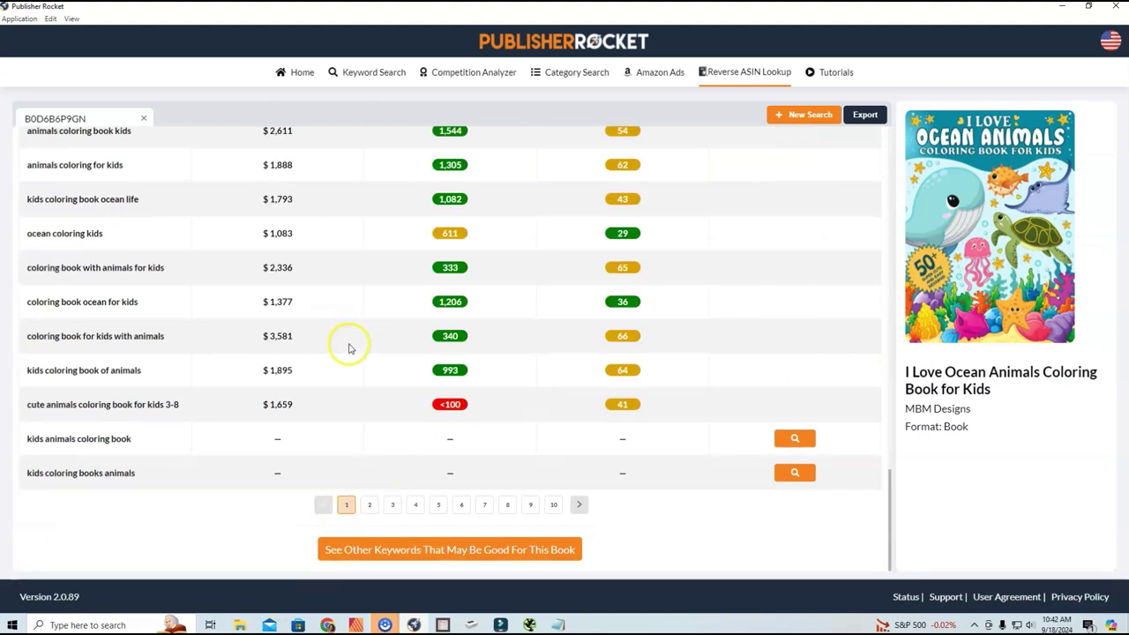
Compare the keyword list sorted by competition score with the list sorted by searches per month, ending on searches per month.
scroll(362, 344, "up", 10)
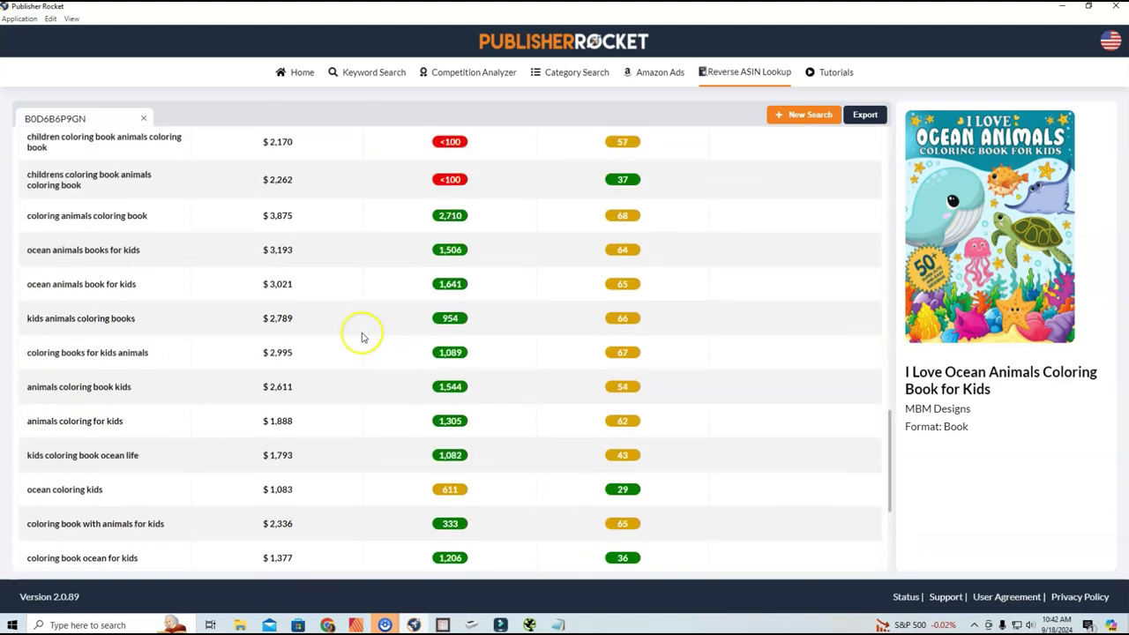
scroll(379, 322, "up", 6)
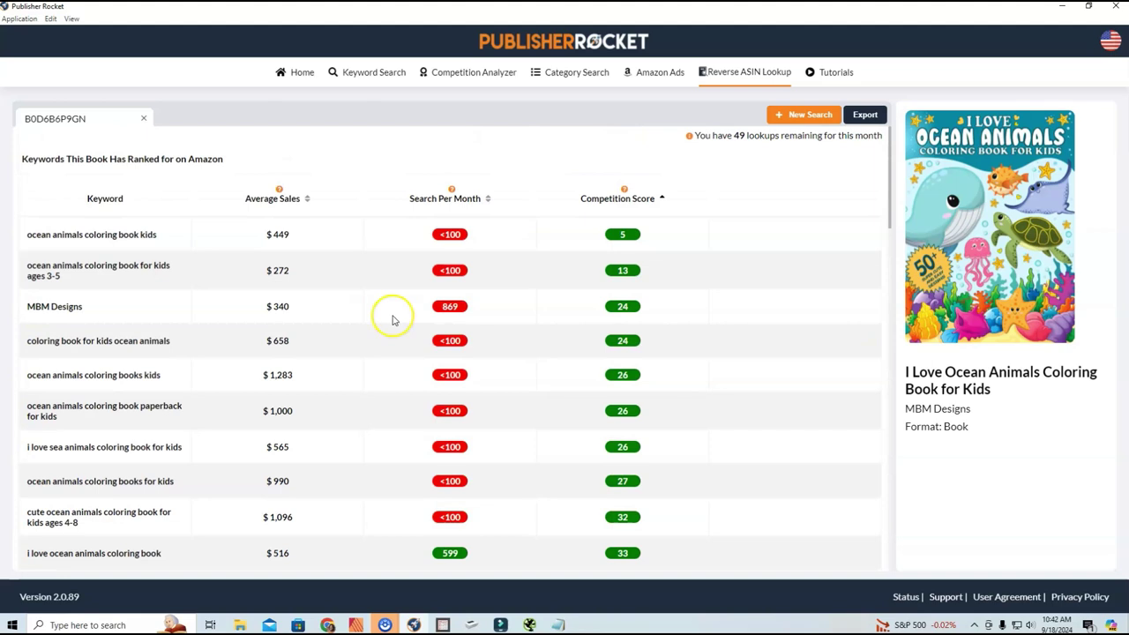
left_click(487, 199)
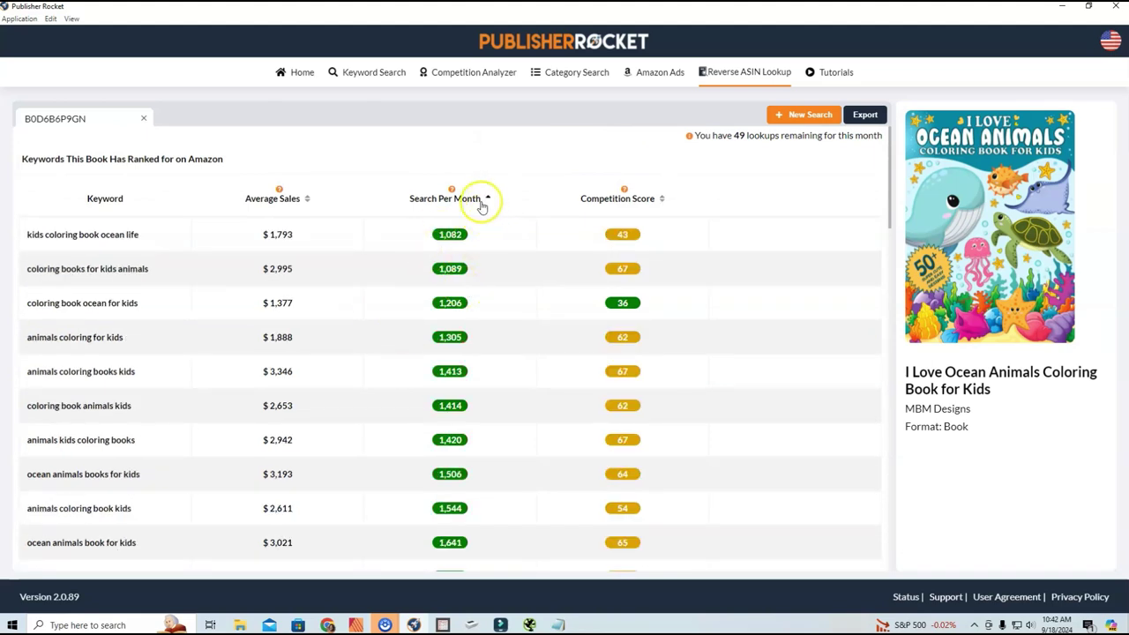
mouse_move(450, 234)
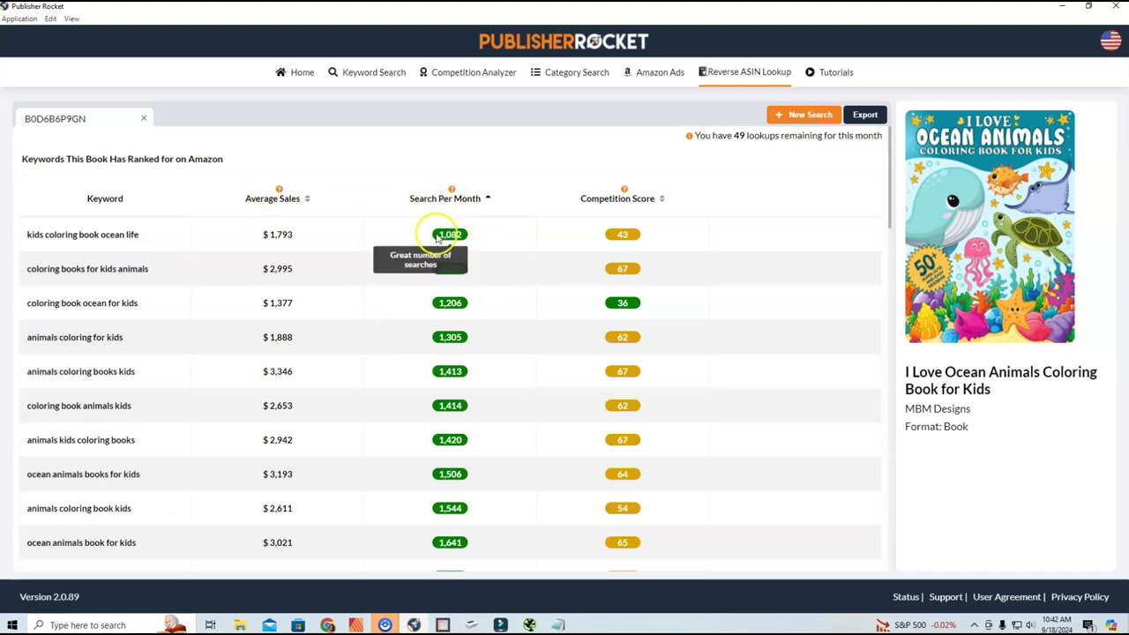
left_click(659, 202)
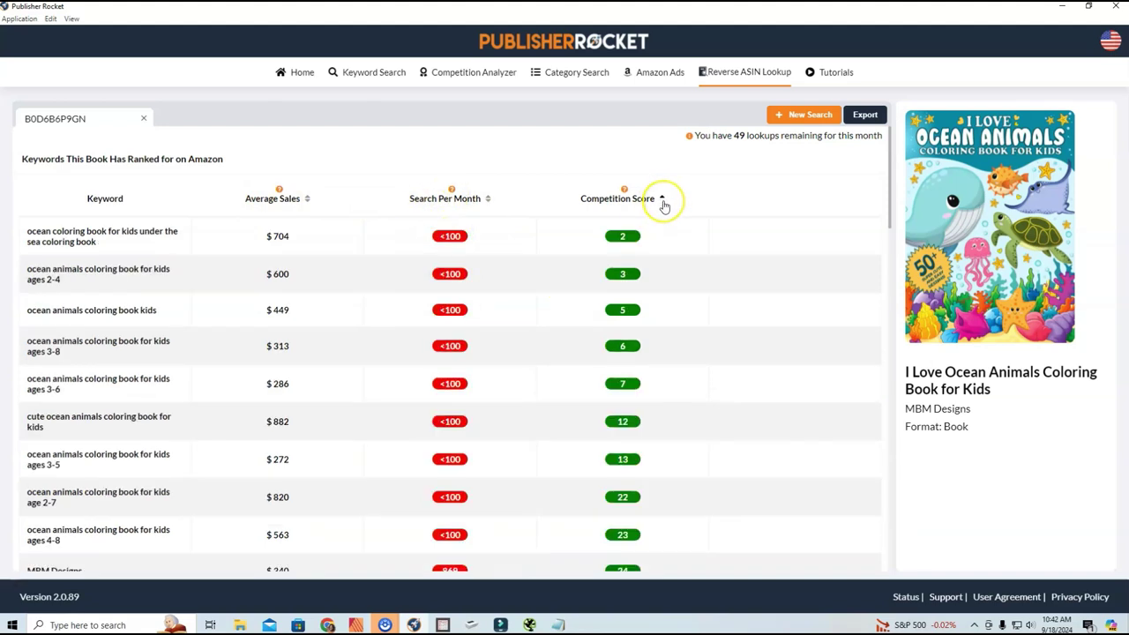
left_click(663, 205)
left_click(486, 200)
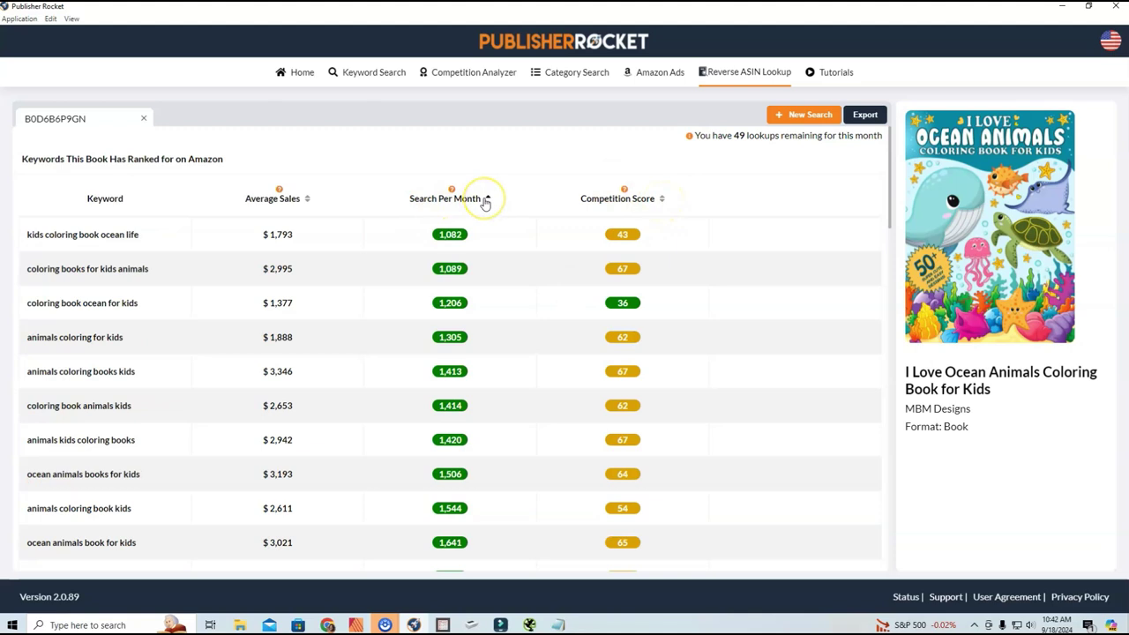
mouse_move(445, 239)
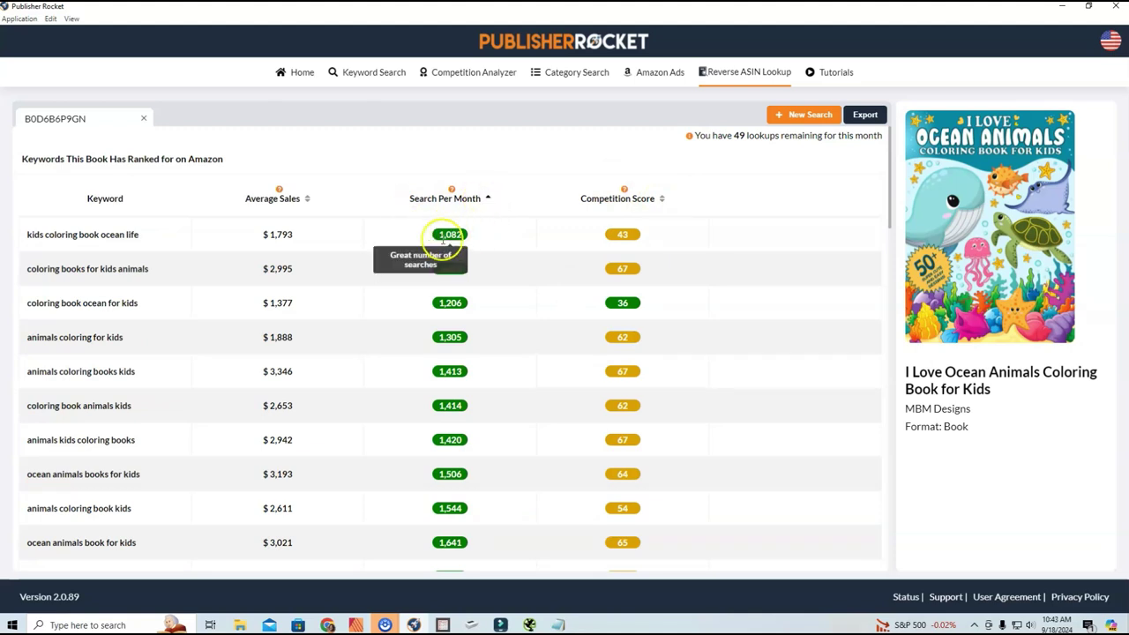
Look through the keywords sorted by searches per month for high search volume paired with a low competition score.
scroll(448, 392, "down", 2)
scroll(463, 335, "up", 1)
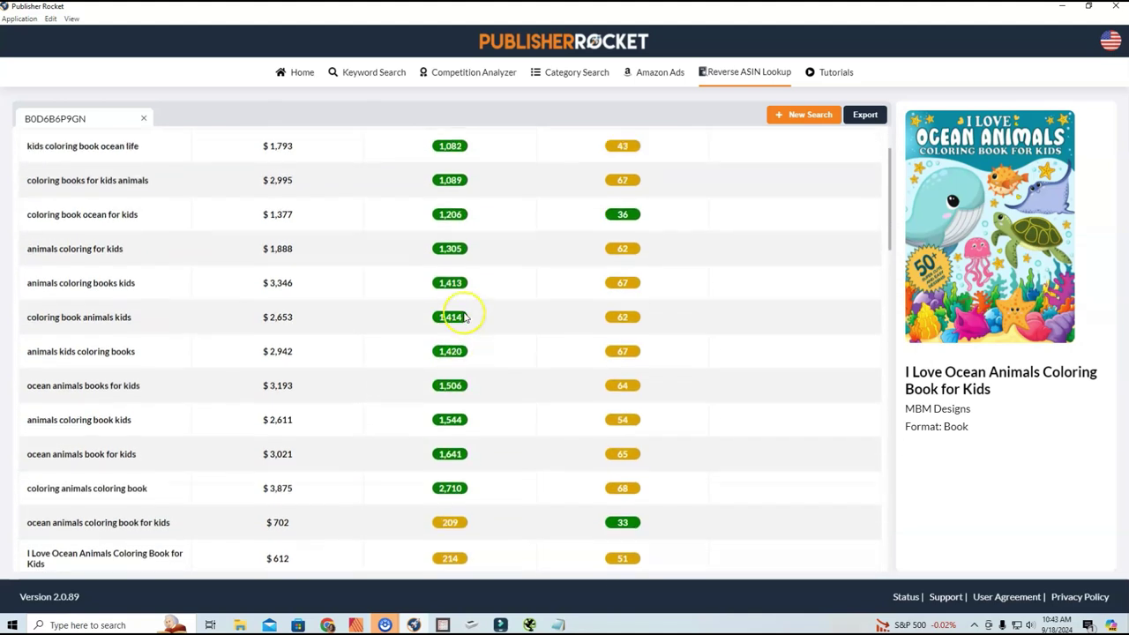
scroll(464, 317, "up", 1)
mouse_move(625, 244)
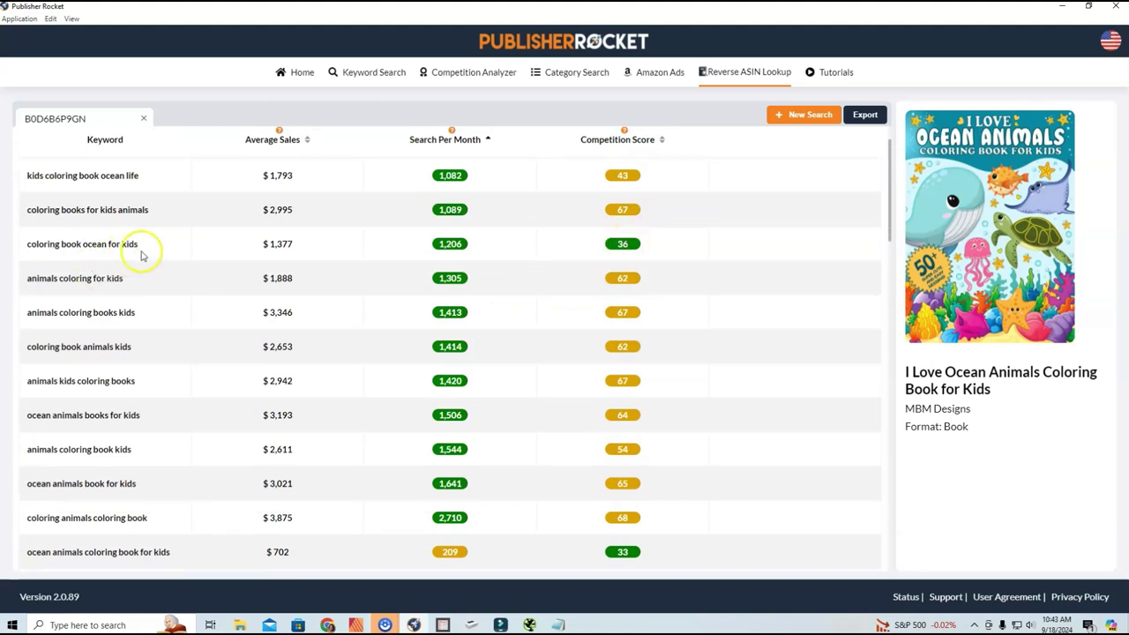
scroll(147, 254, "down", 4)
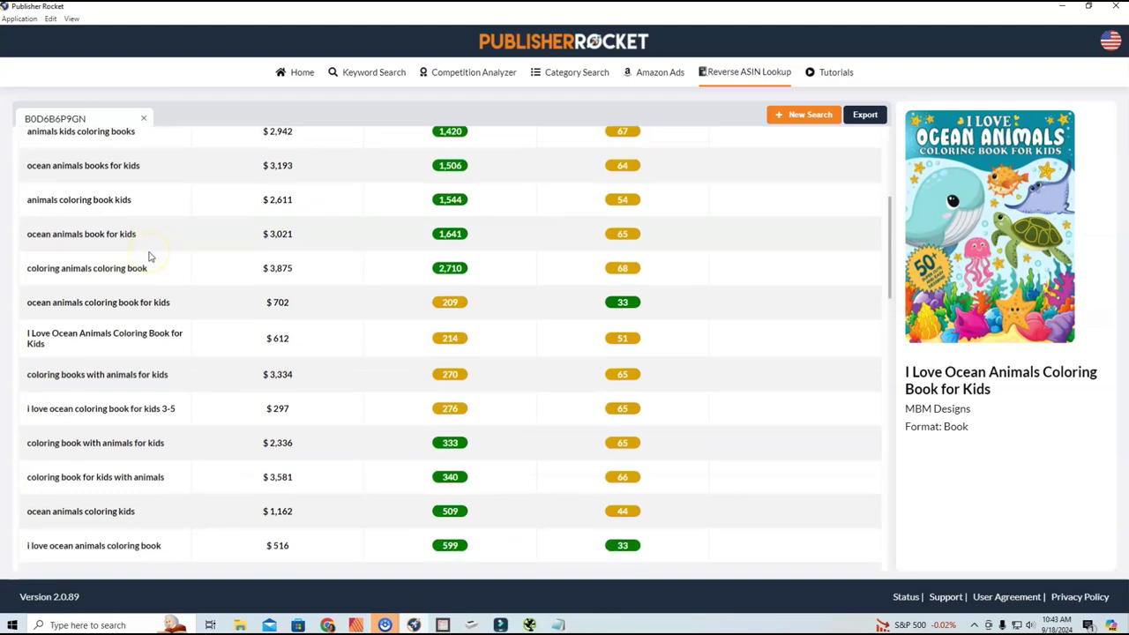
scroll(149, 257, "down", 4)
scroll(150, 259, "down", 1)
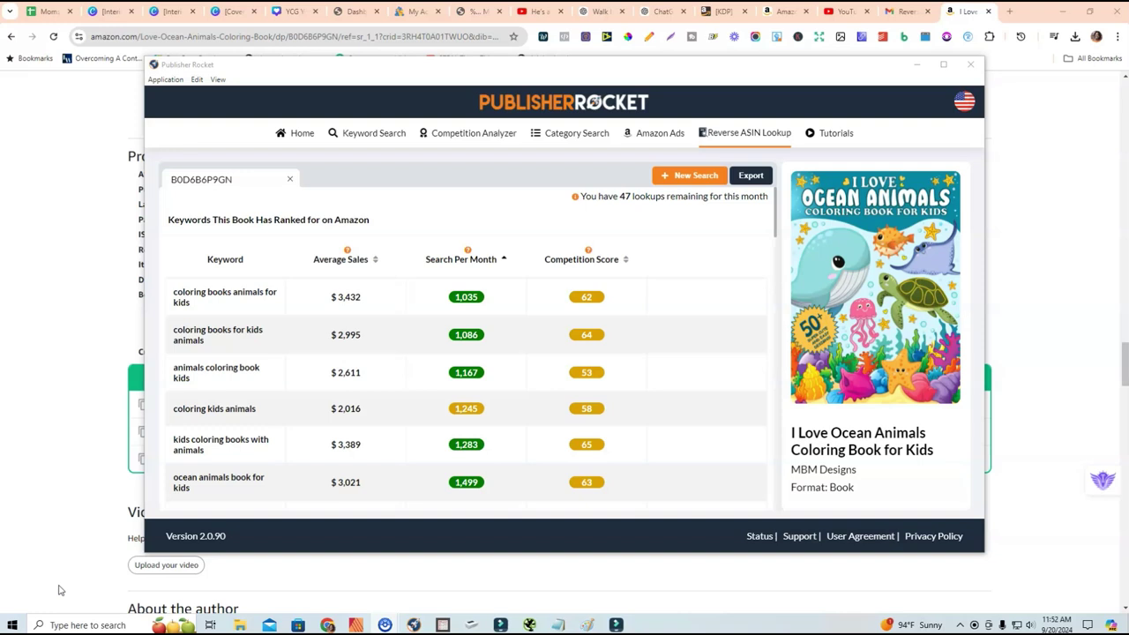
left_click(751, 177)
left_click(505, 261)
left_click(505, 261)
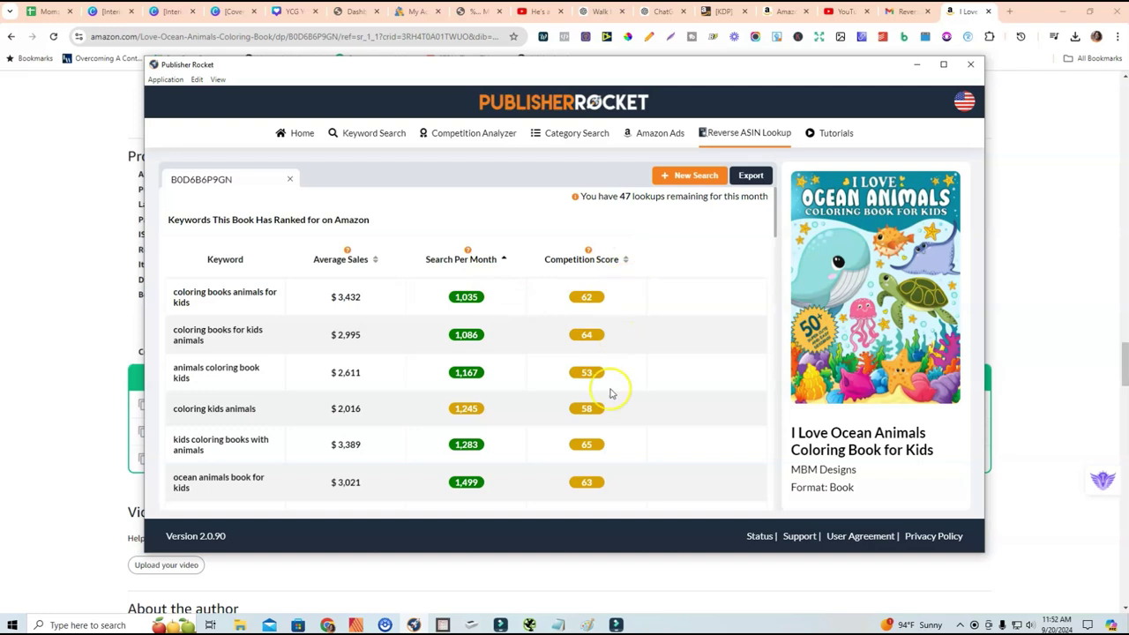
Sort the ranked keywords by competition score and check the low-competition ones for a good search volume.
left_click(625, 263)
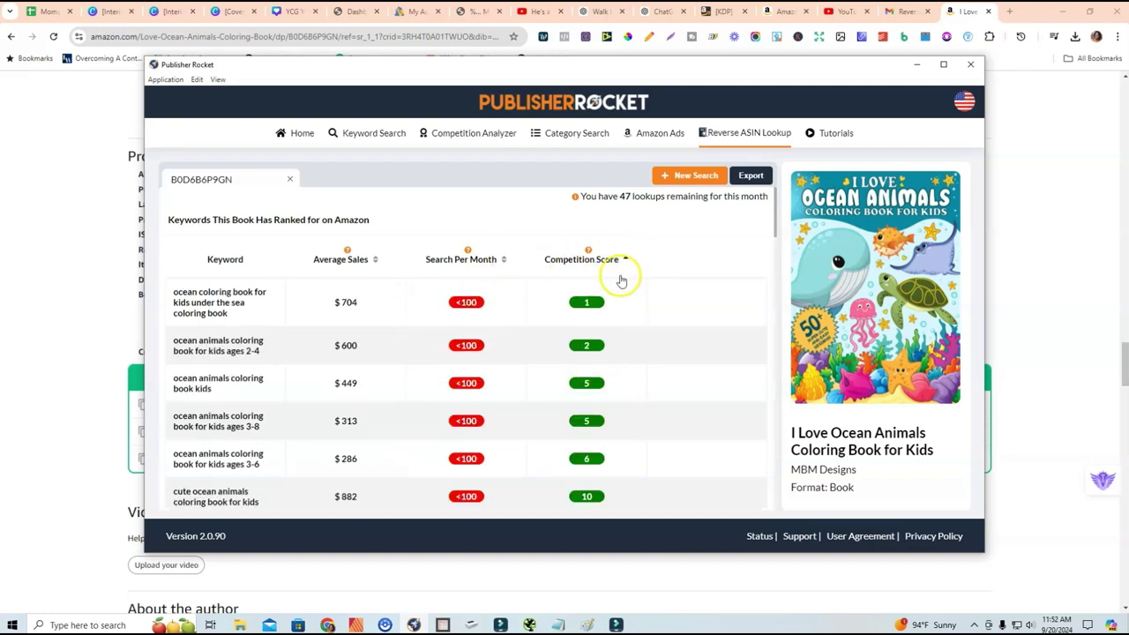
scroll(651, 361, "down", 10)
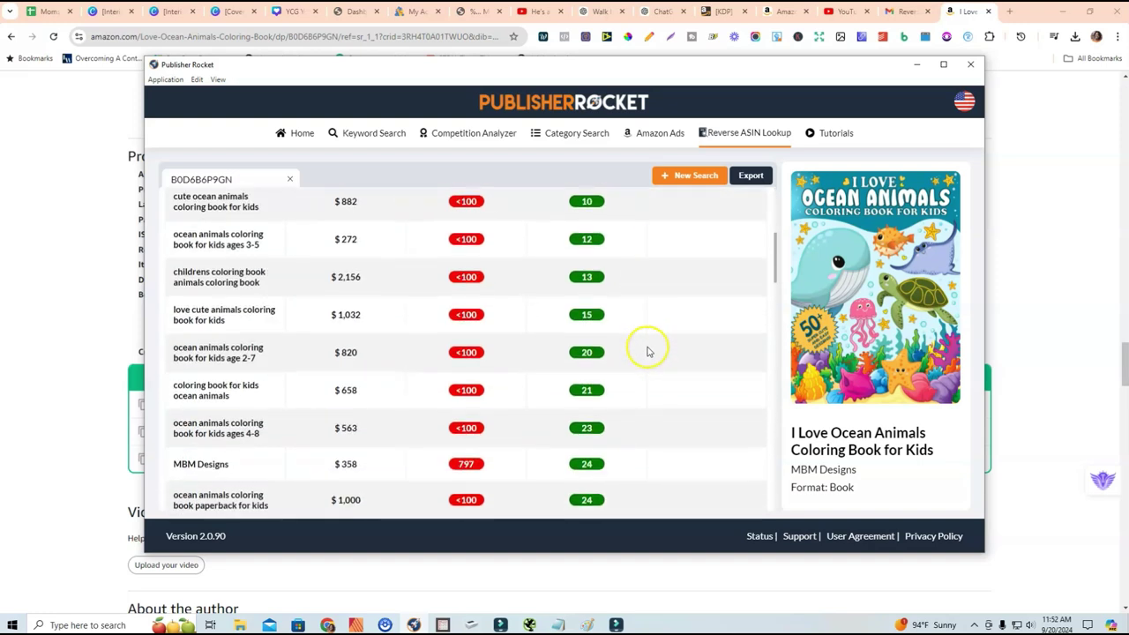
scroll(652, 349, "up", 5)
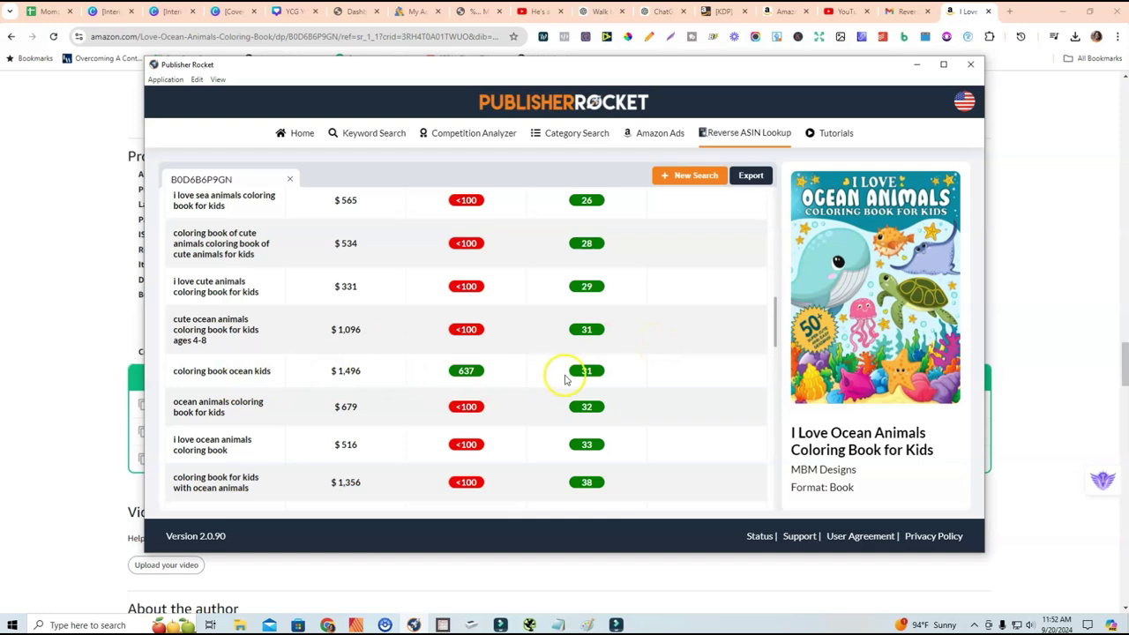
scroll(653, 362, "up", 3)
scroll(644, 353, "up", 5)
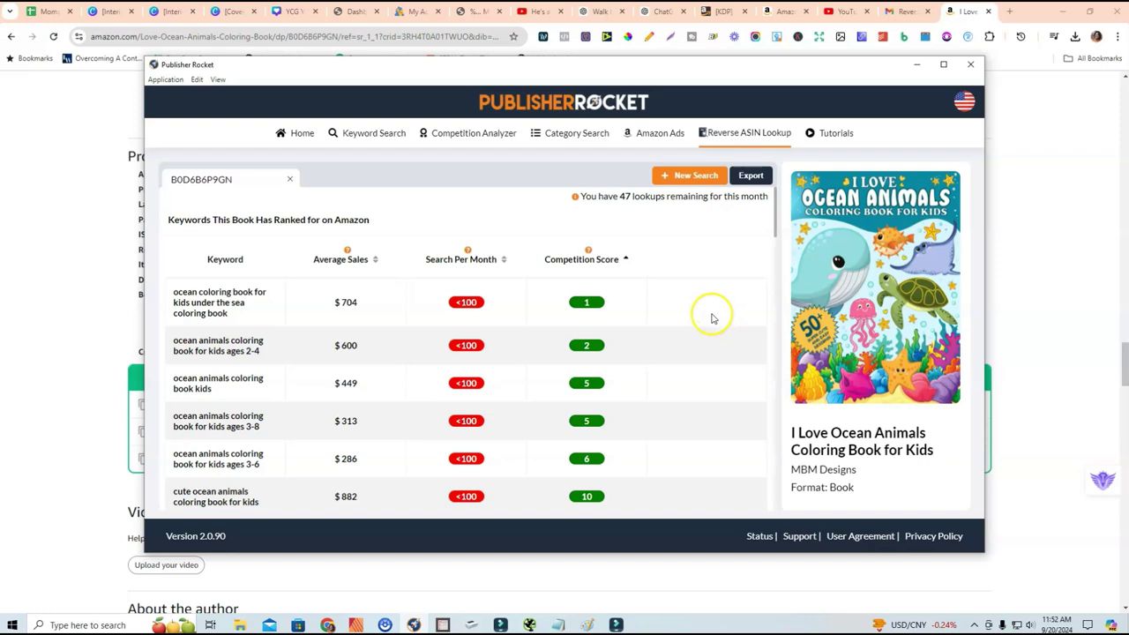
Find the keyword "coloring book ocean kids" in the list sorted by competition score and select its text.
scroll(713, 318, "down", 5)
scroll(711, 317, "down", 8)
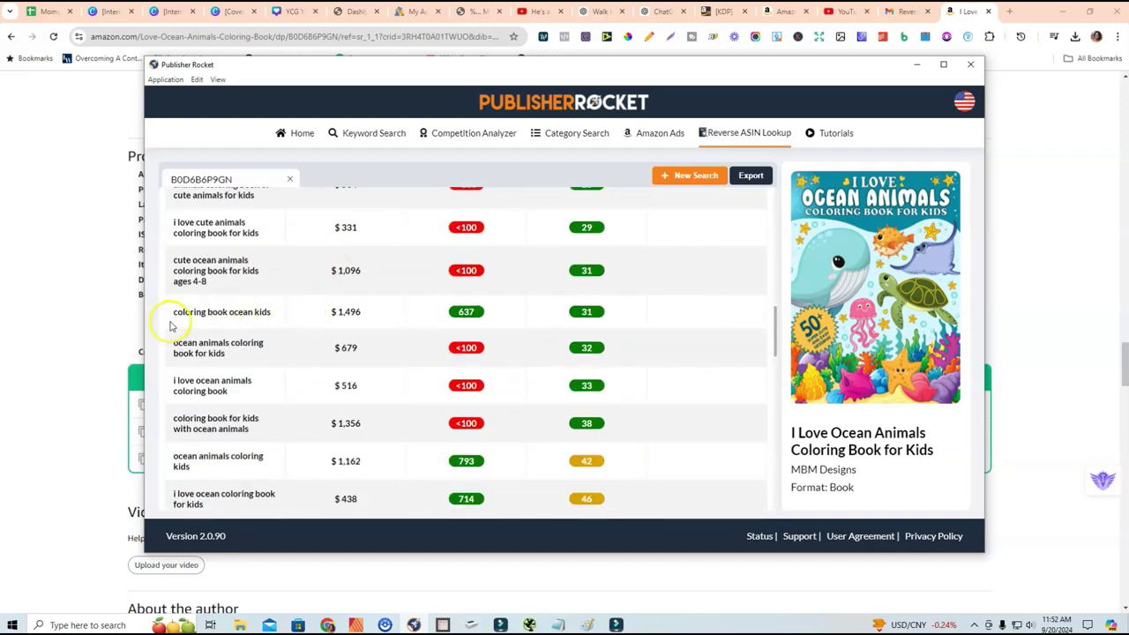
left_click_drag(171, 314, 272, 316)
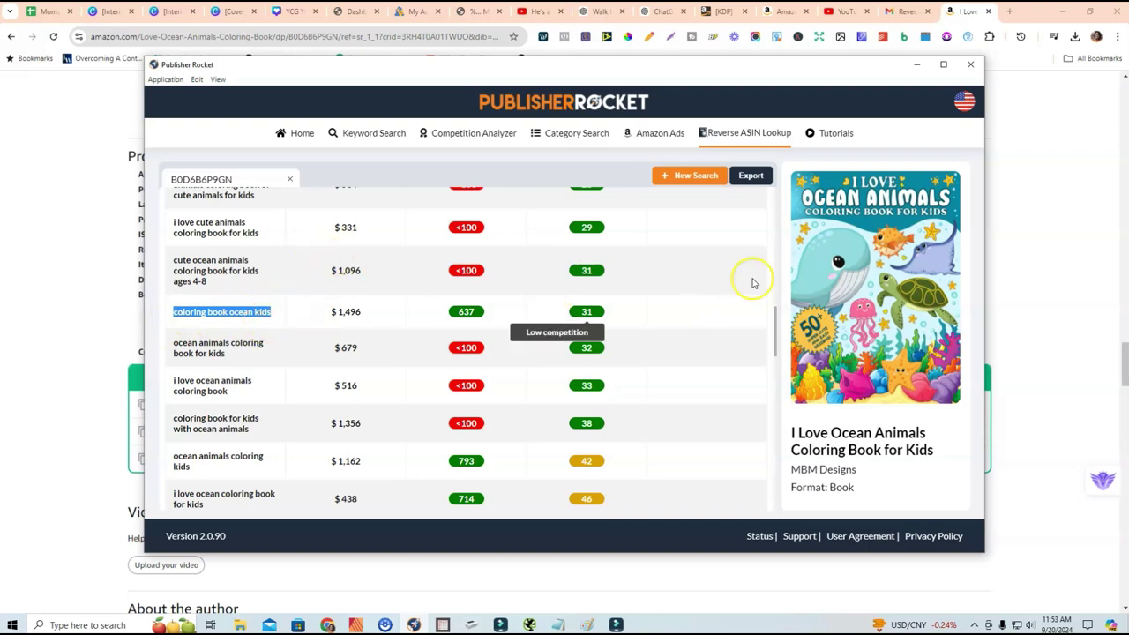
mouse_move(61, 23)
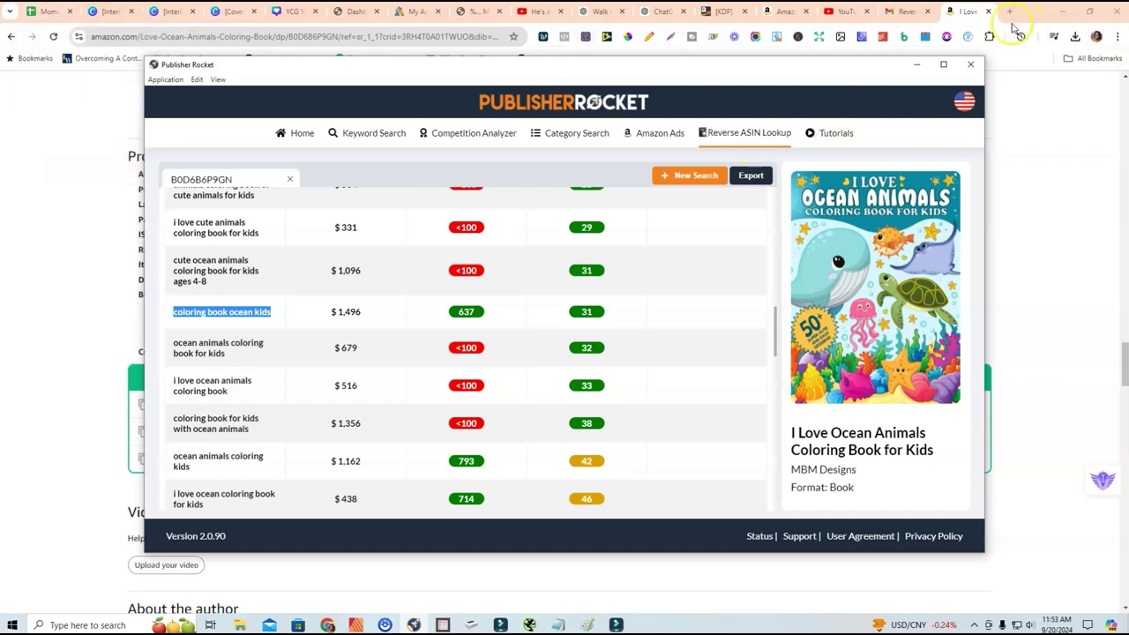
left_click(706, 332)
left_click(677, 344)
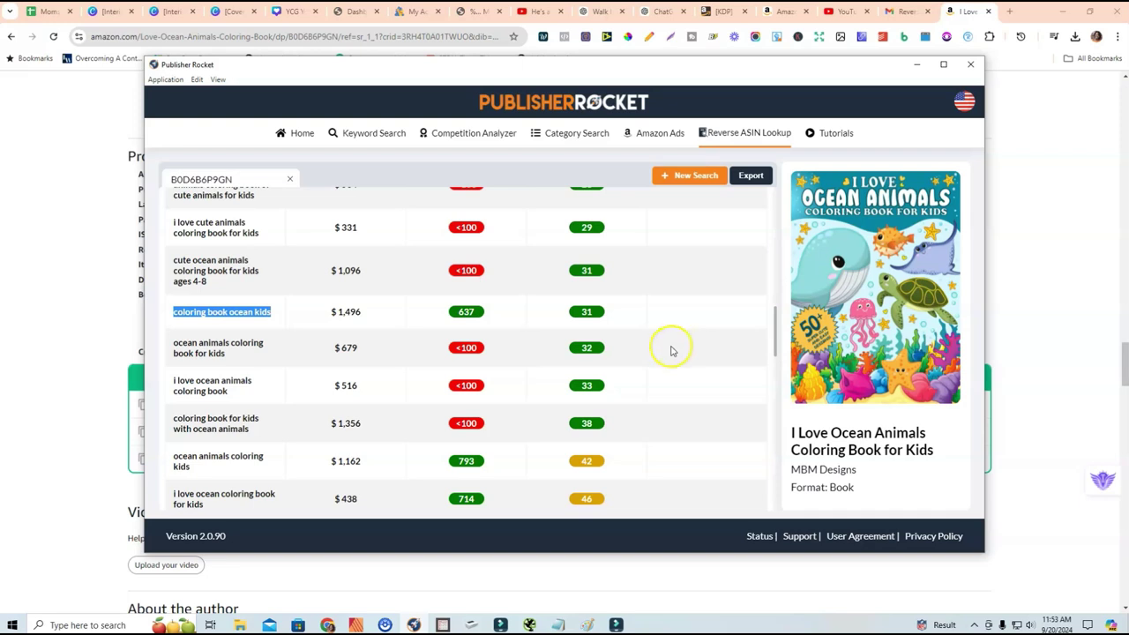